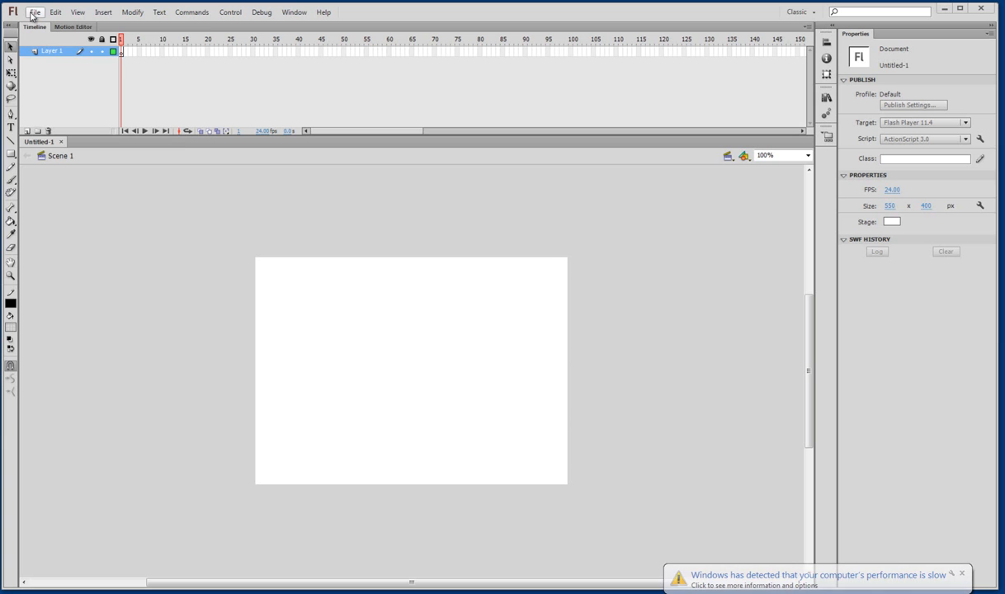
Create a new ActionScript 3.0 document with a width of 640 px and a height of 480 px
click(33, 14)
click(53, 26)
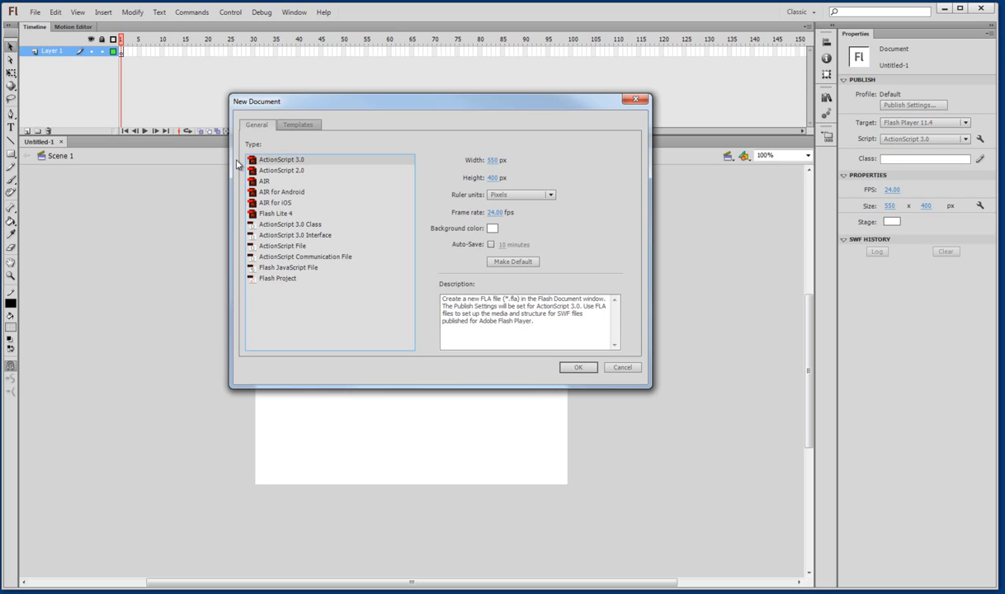
click(491, 159)
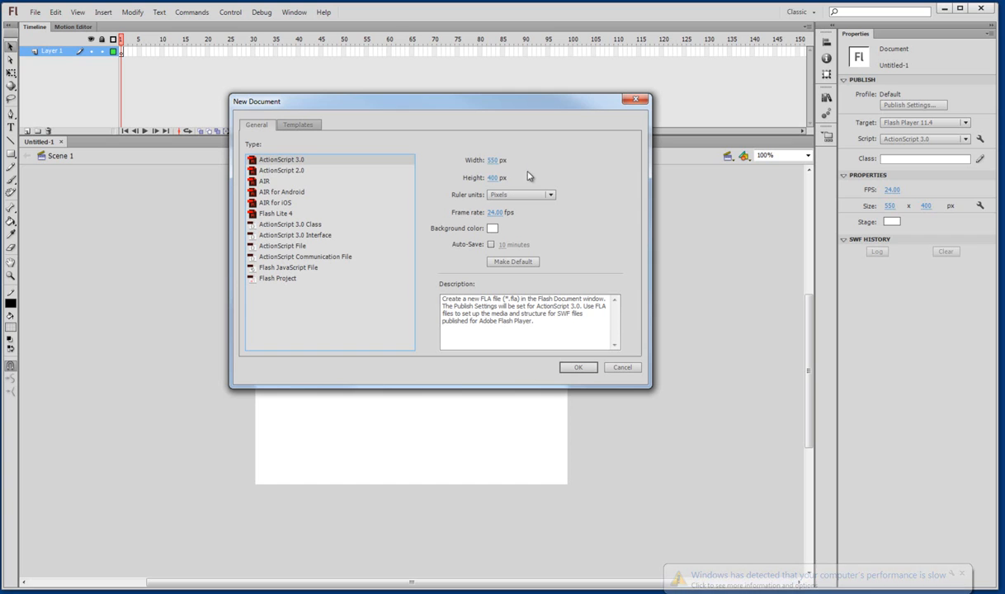
click(495, 161)
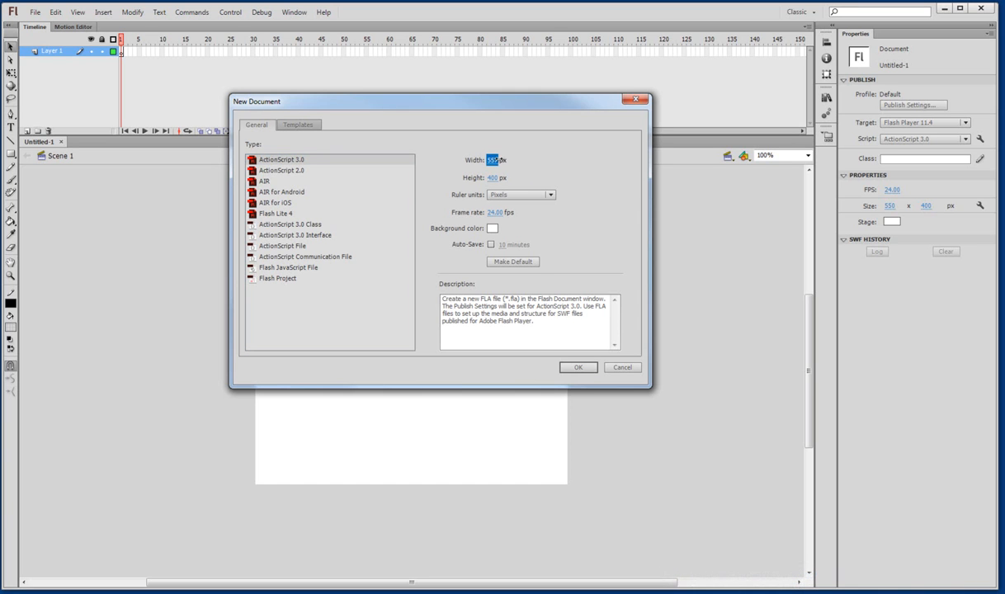
text(640)
key(Tab)
text(480)
click(572, 371)
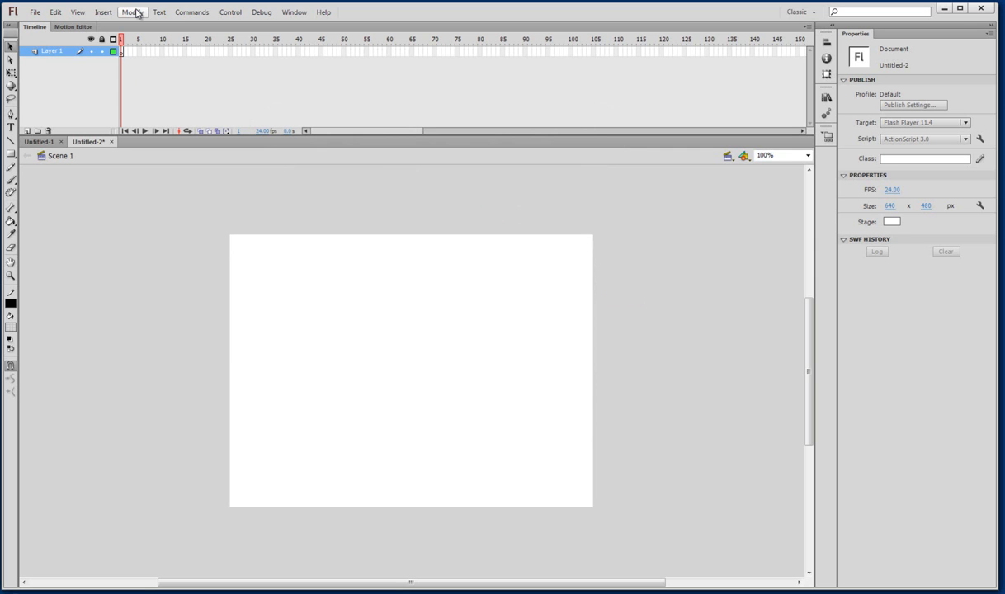
Review the new document's settings for dimensions, ruler units, background color and frame rate without changing them
click(132, 12)
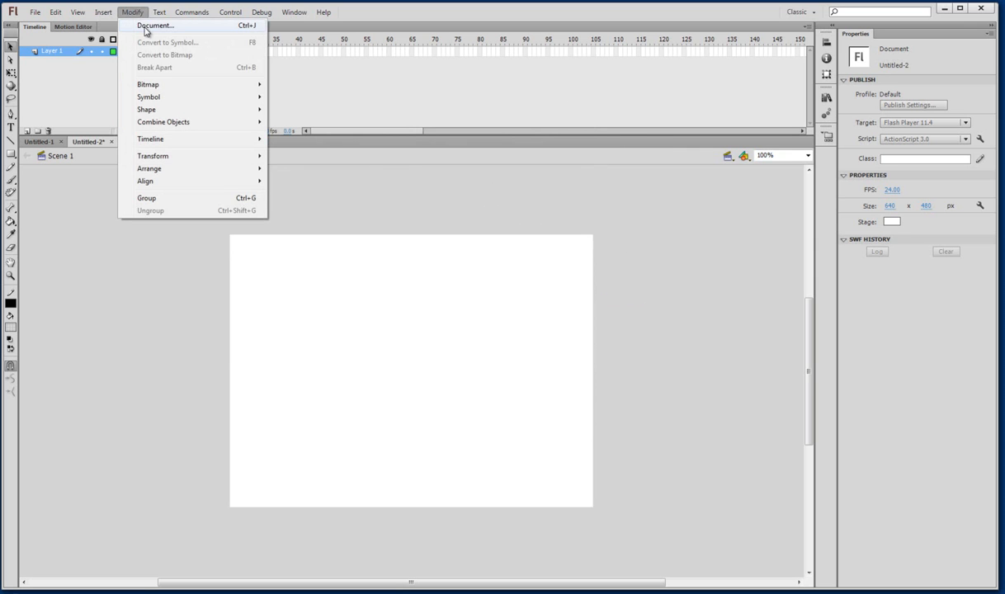
click(154, 26)
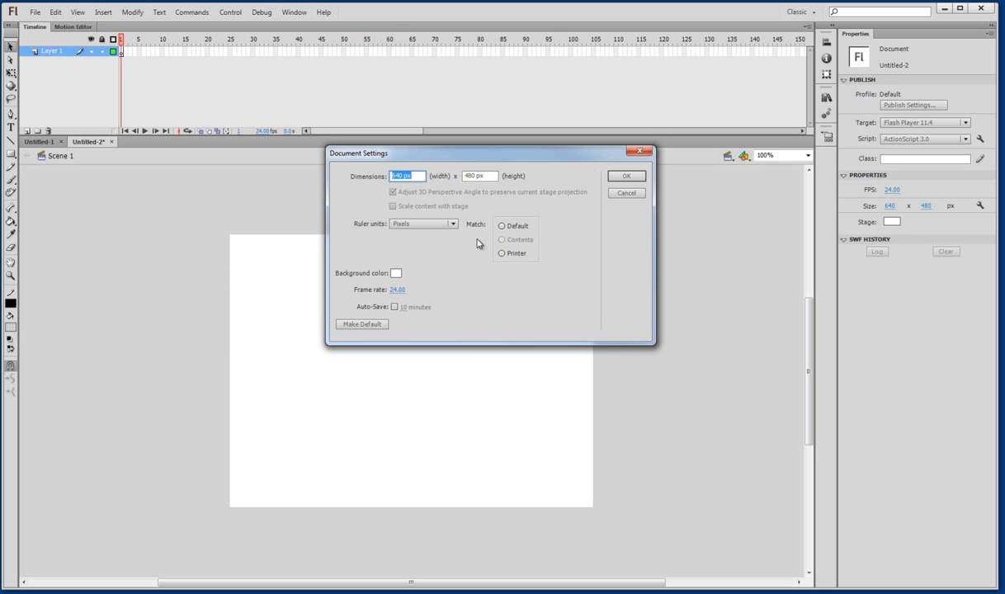
click(628, 177)
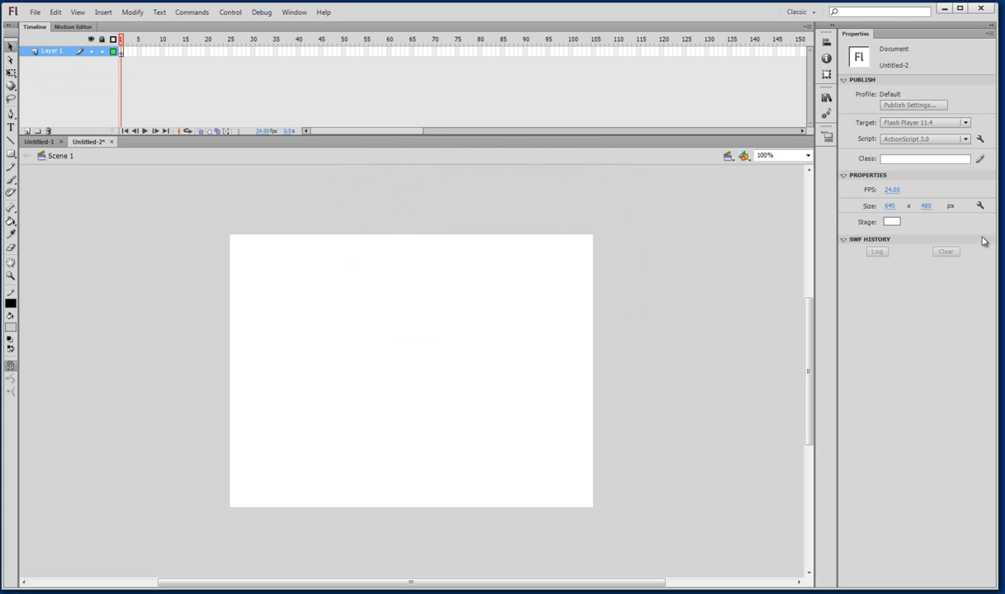
Try the Animator and Essentials workspaces and return to the Classic workspace
click(805, 13)
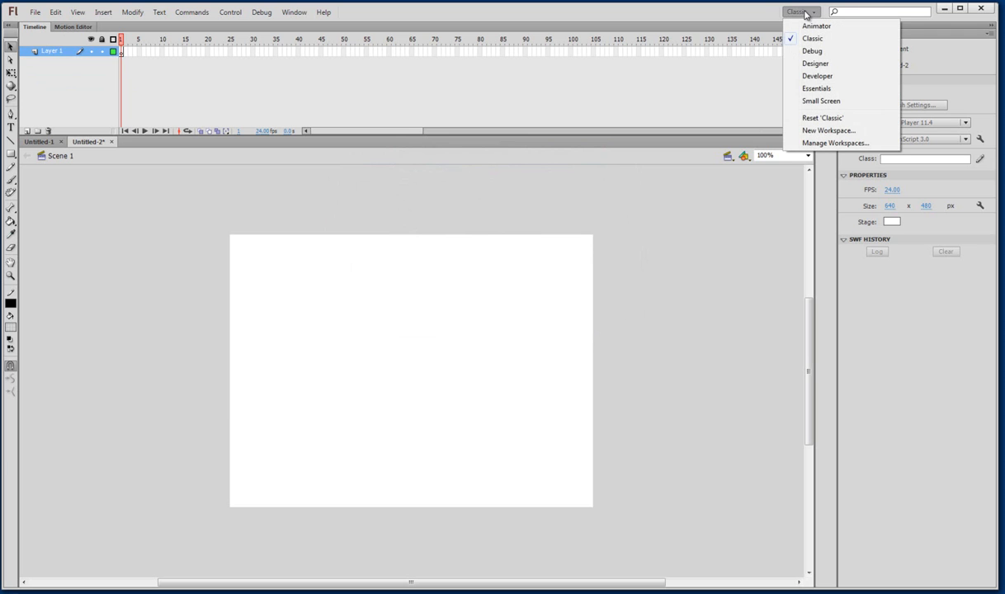
click(812, 25)
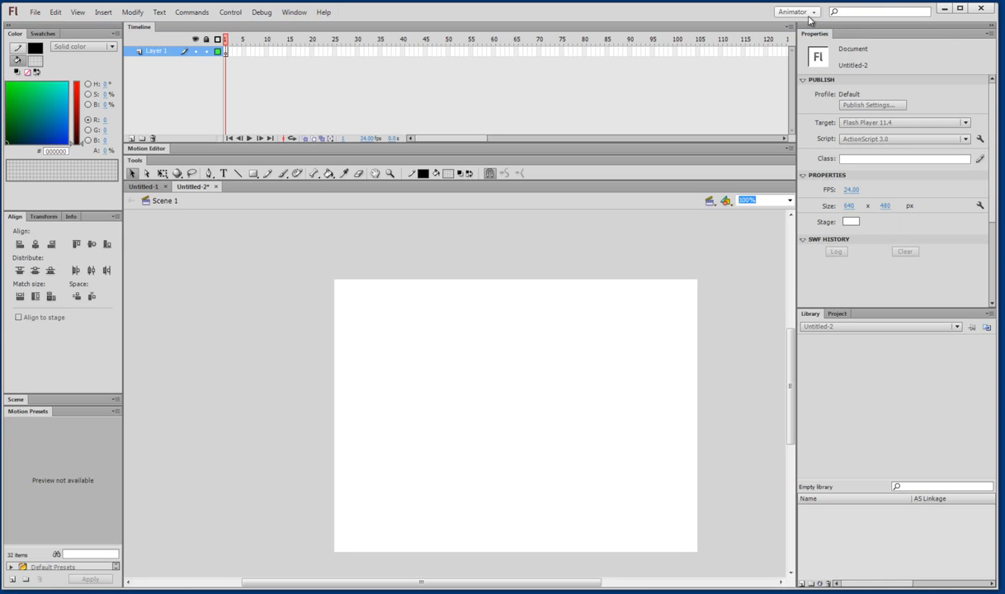
click(808, 13)
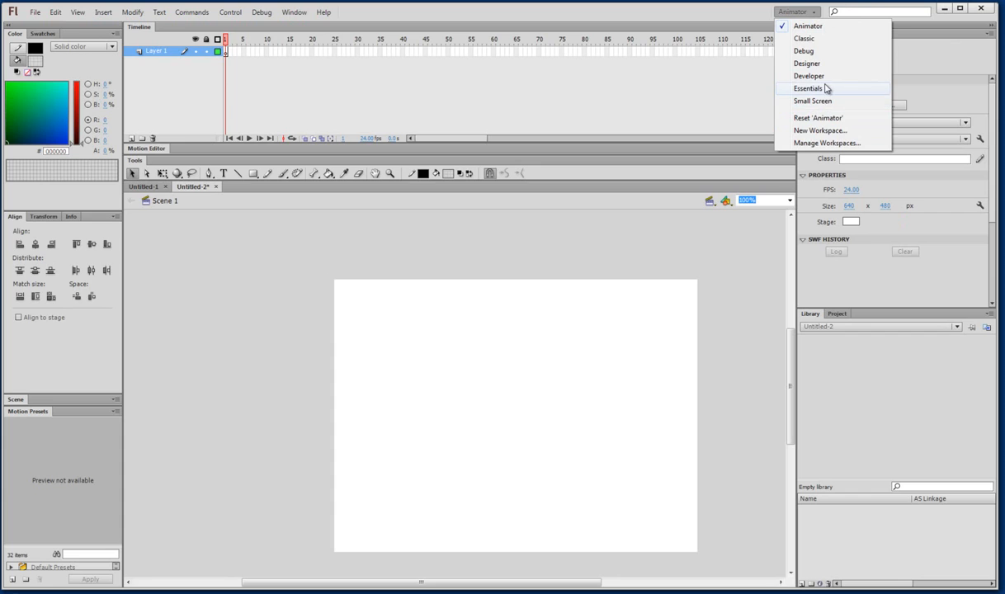
click(826, 88)
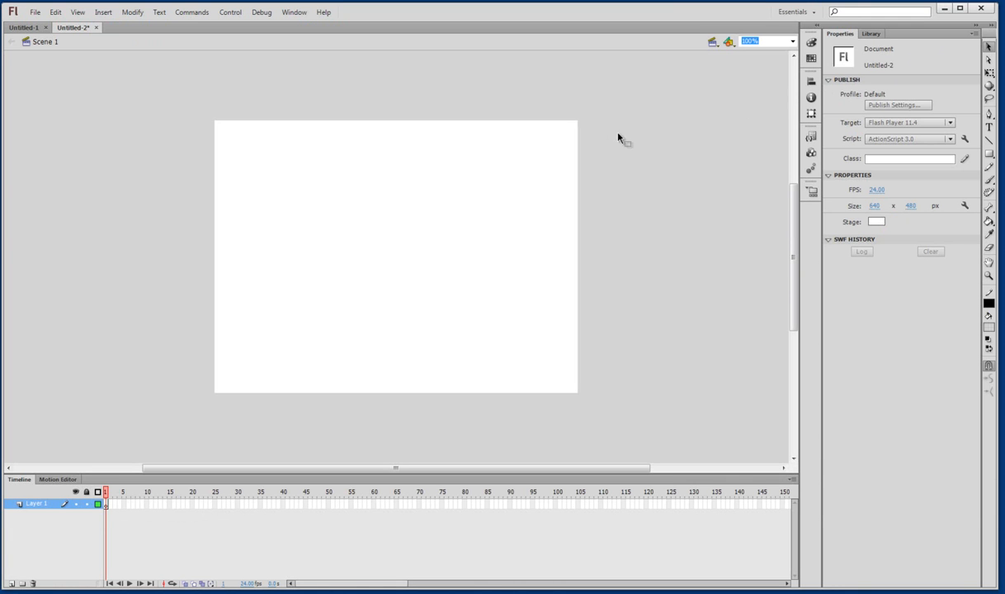
click(794, 11)
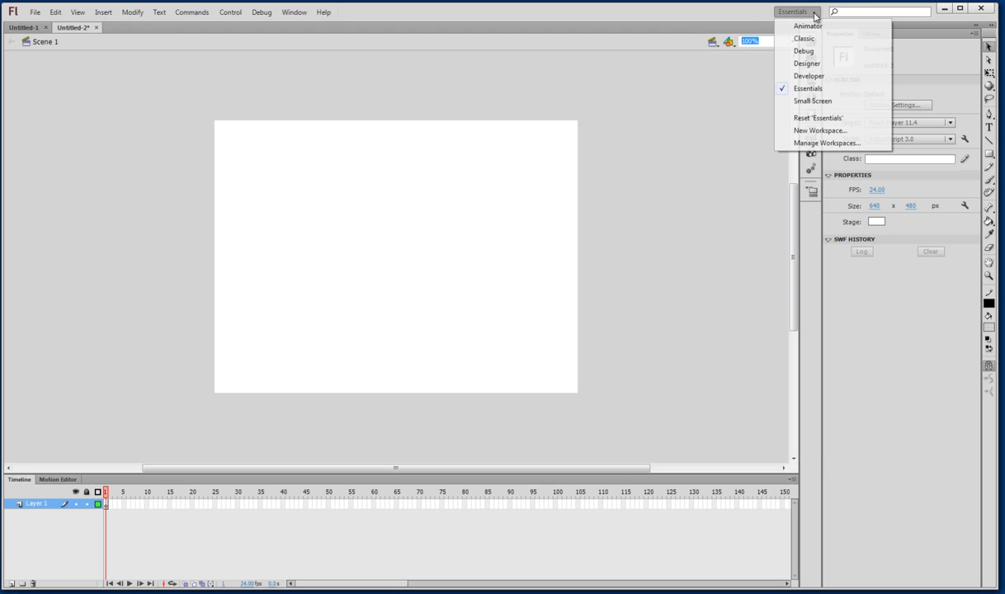
click(812, 38)
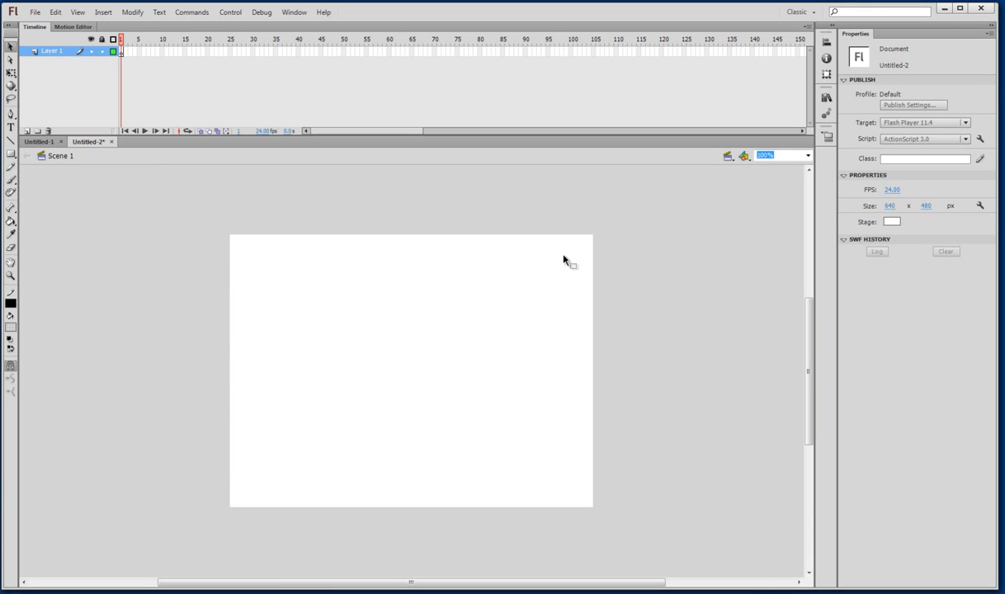
Draw a rectangle about 163 by 118 px off the stage on its left side and select its whole outline
click(12, 156)
drag(88, 325, 180, 392)
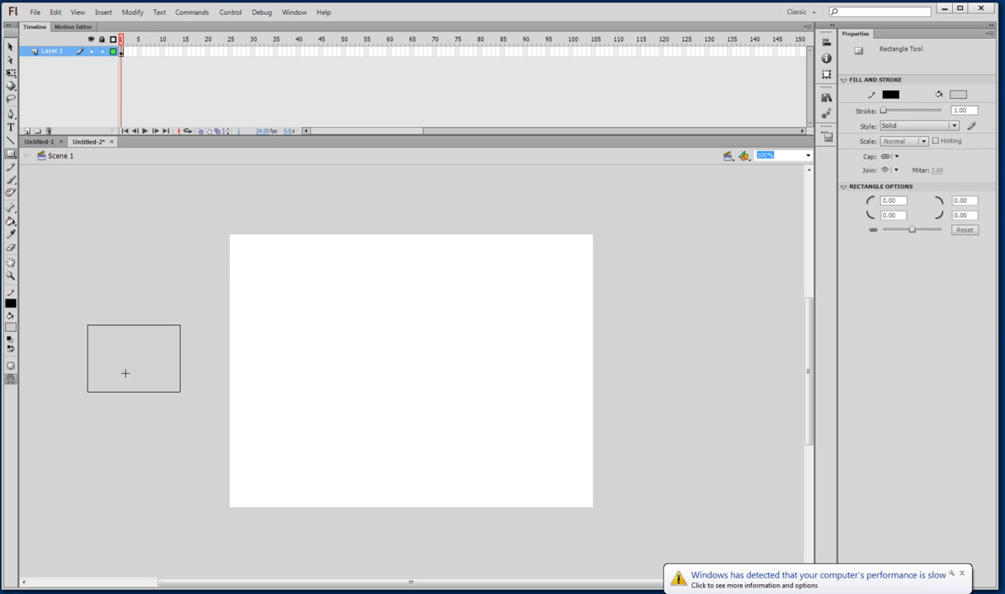
click(11, 47)
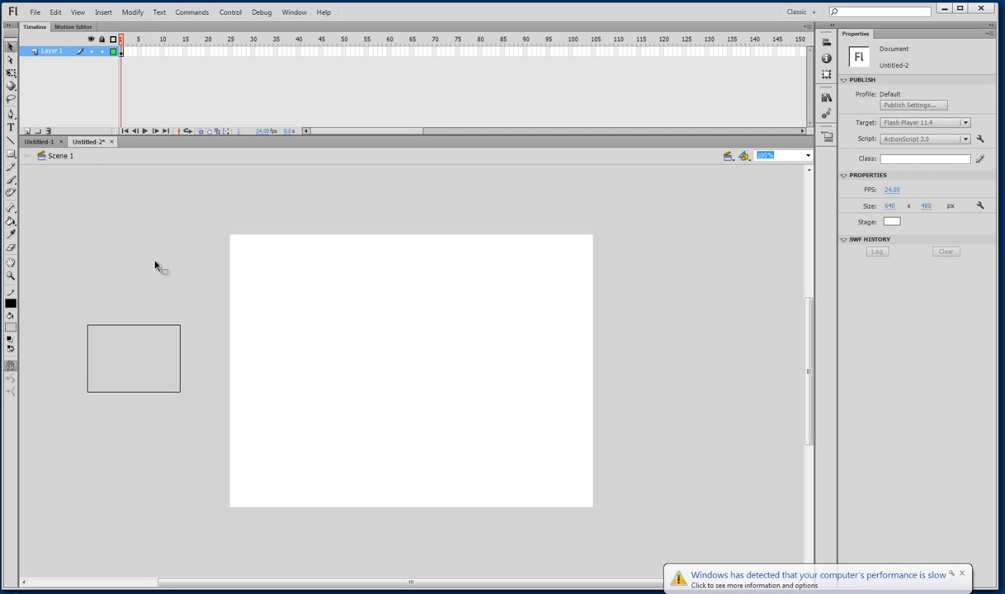
double_click(128, 328)
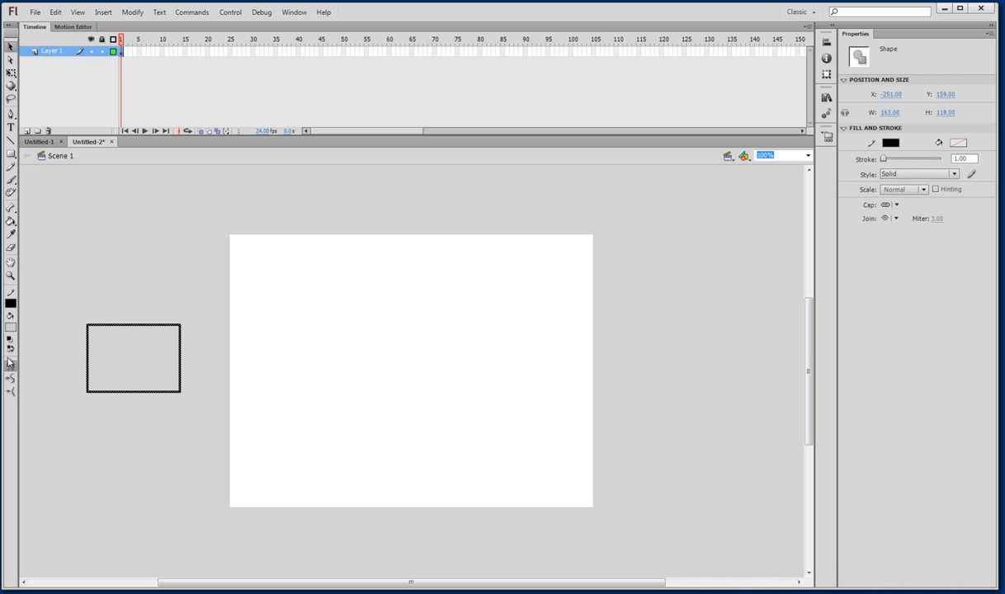
Try another fill color for the off-stage rectangle and delete the rectangle
click(13, 328)
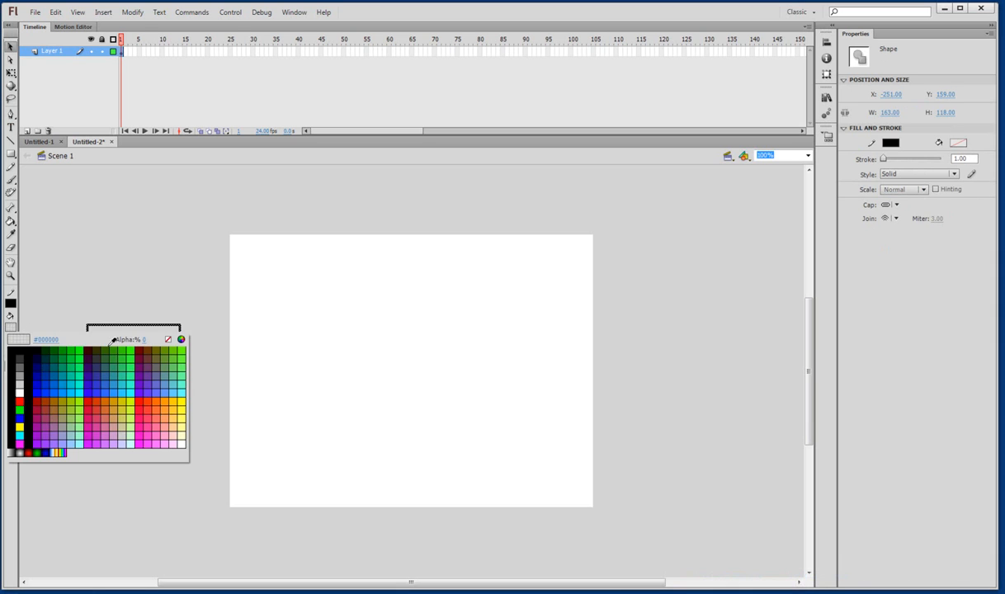
click(79, 354)
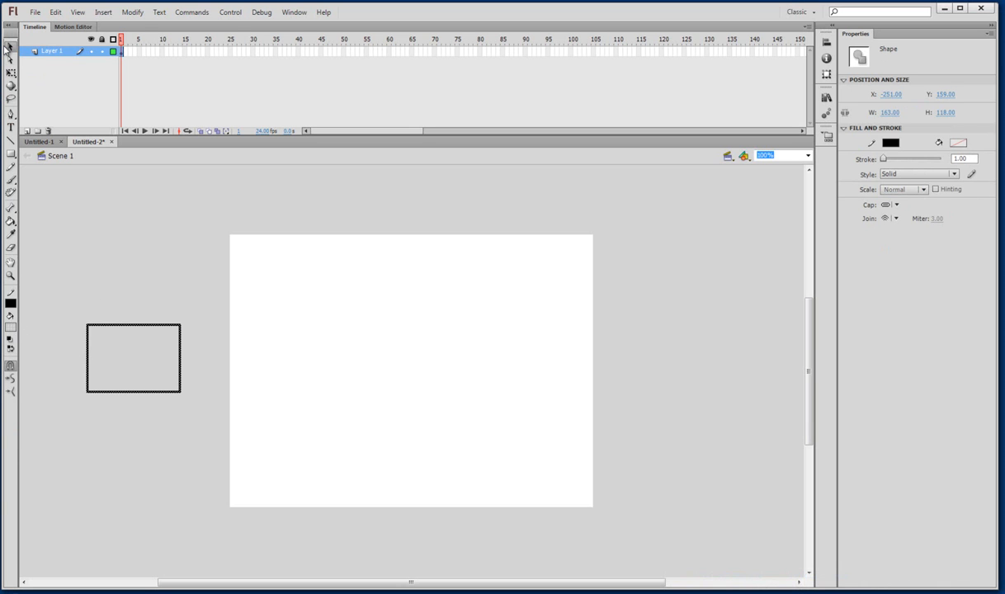
click(124, 288)
double_click(140, 328)
key(Delete)
Try to pick a different fill color for new shapes
click(12, 323)
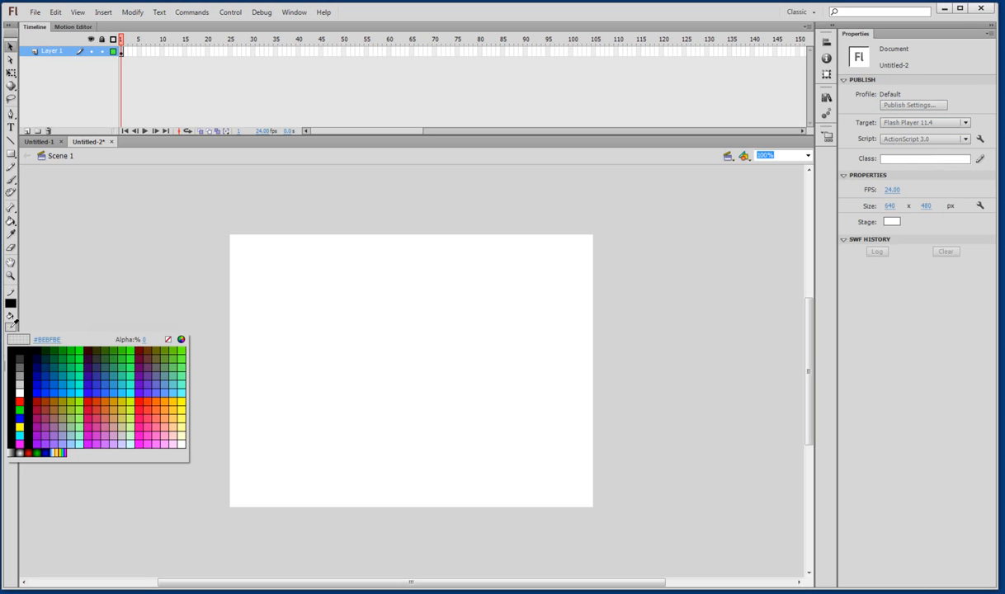
click(30, 270)
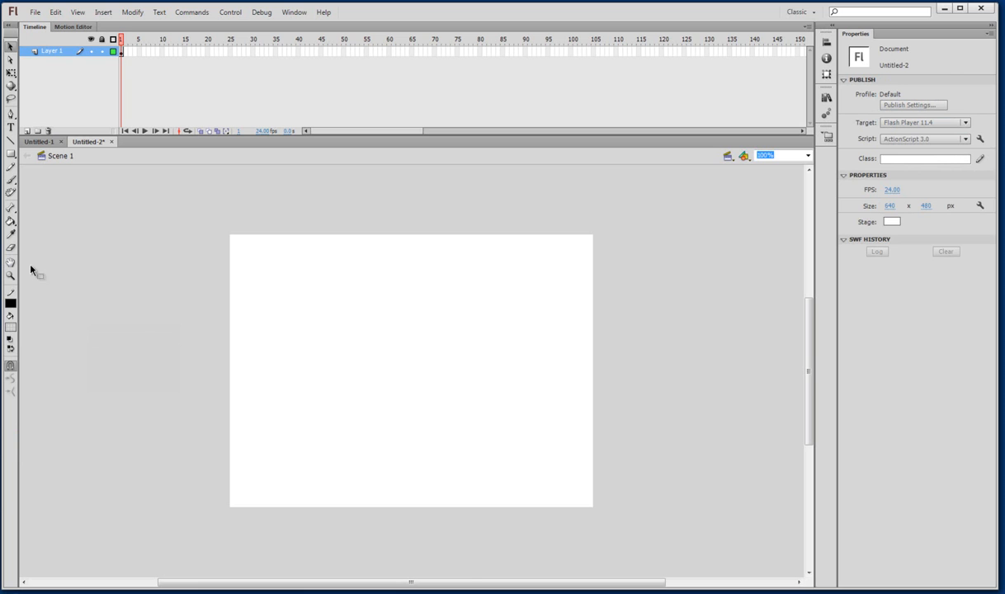
click(10, 328)
key(Escape)
click(12, 326)
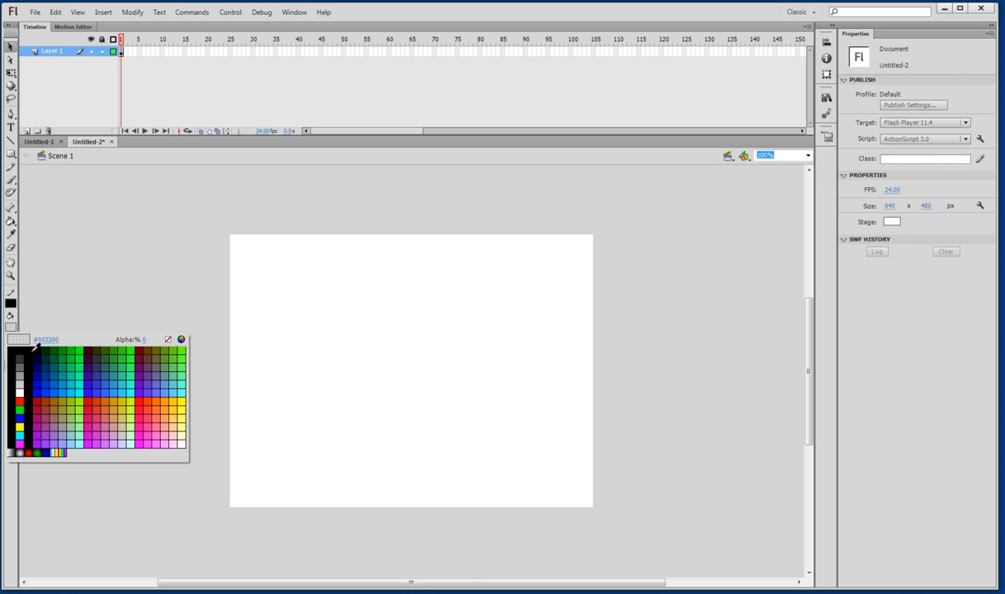
click(83, 381)
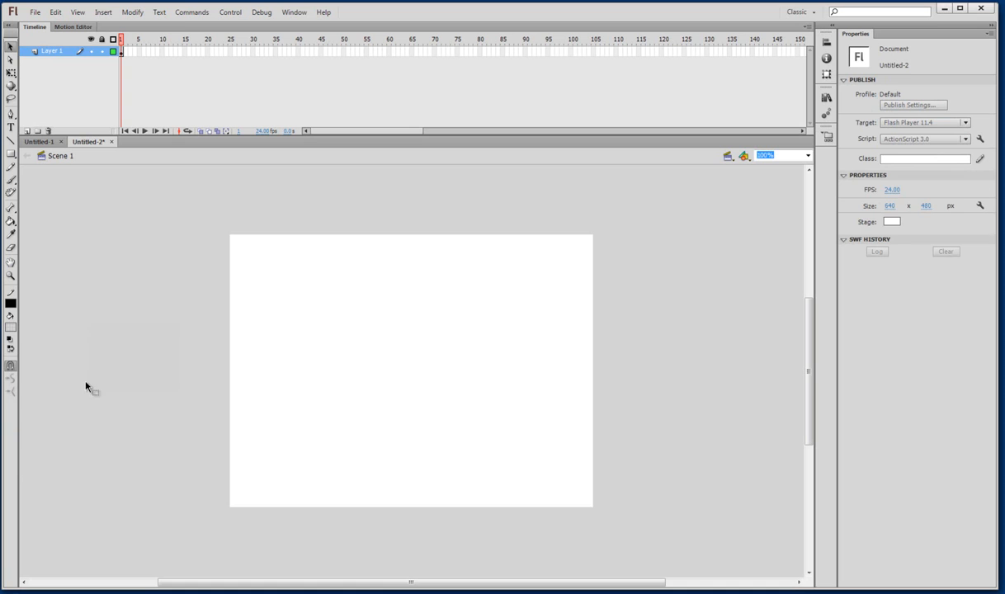
Draw a square about 140 px wide off the stage on its left side
click(10, 153)
drag(89, 292, 167, 371)
click(10, 46)
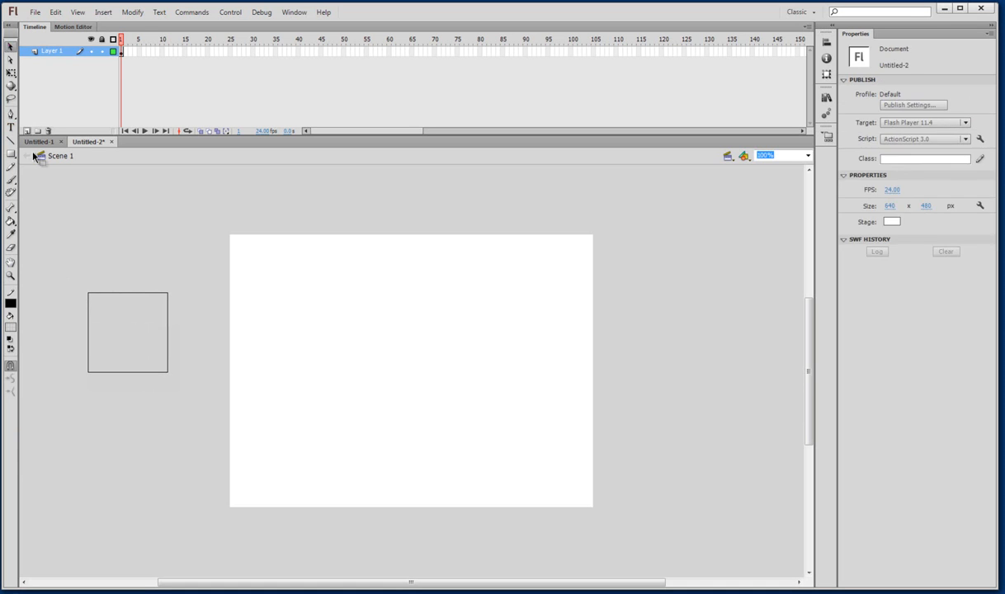
Select the square's whole outline and move it onto the stage's upper-left area, at about X 123, Y 37
double_click(96, 293)
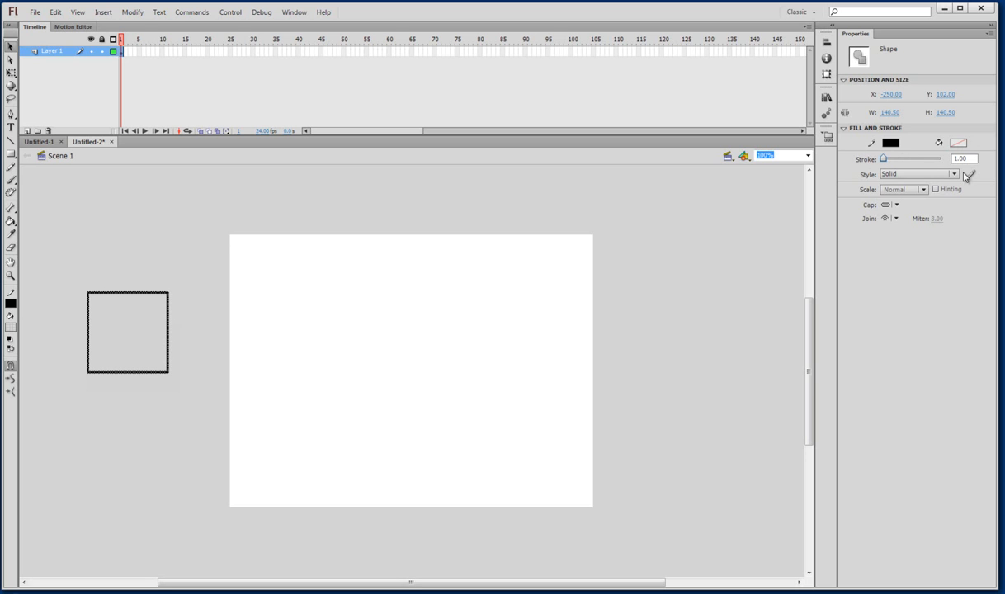
click(952, 174)
click(952, 177)
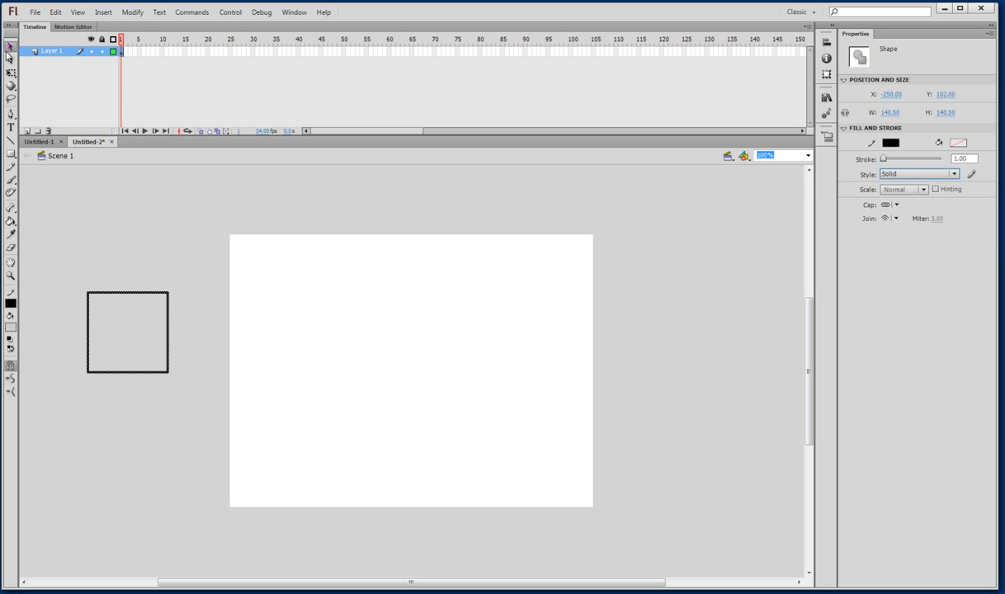
drag(134, 293, 350, 260)
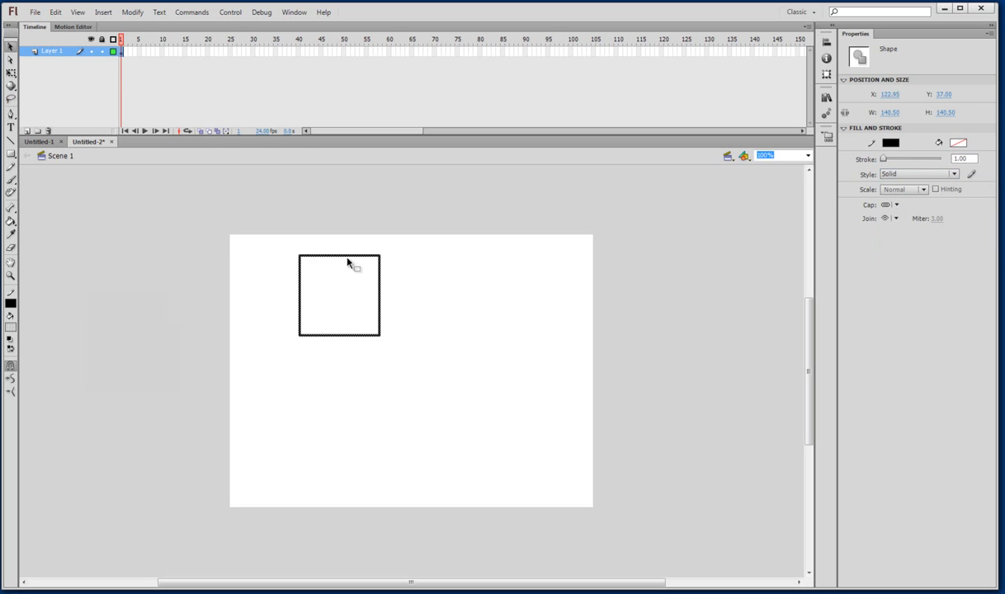
Try to fill the square with a newly picked fill color using the Paint Bucket
click(10, 326)
click(57, 358)
click(11, 221)
click(323, 273)
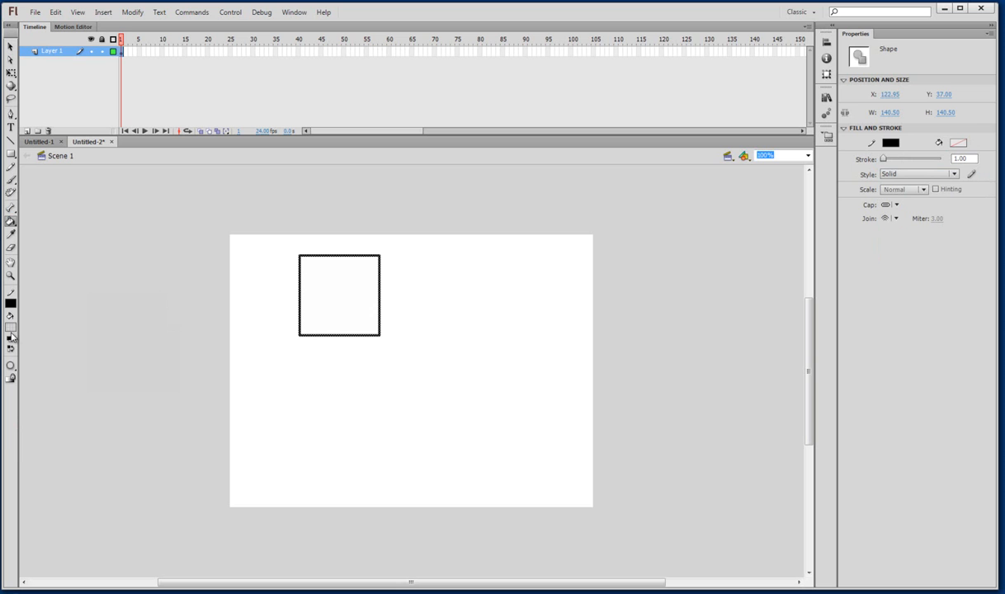
Set the fill color to #333333 with 100% alpha and fill the square with it
click(11, 326)
click(50, 351)
click(15, 324)
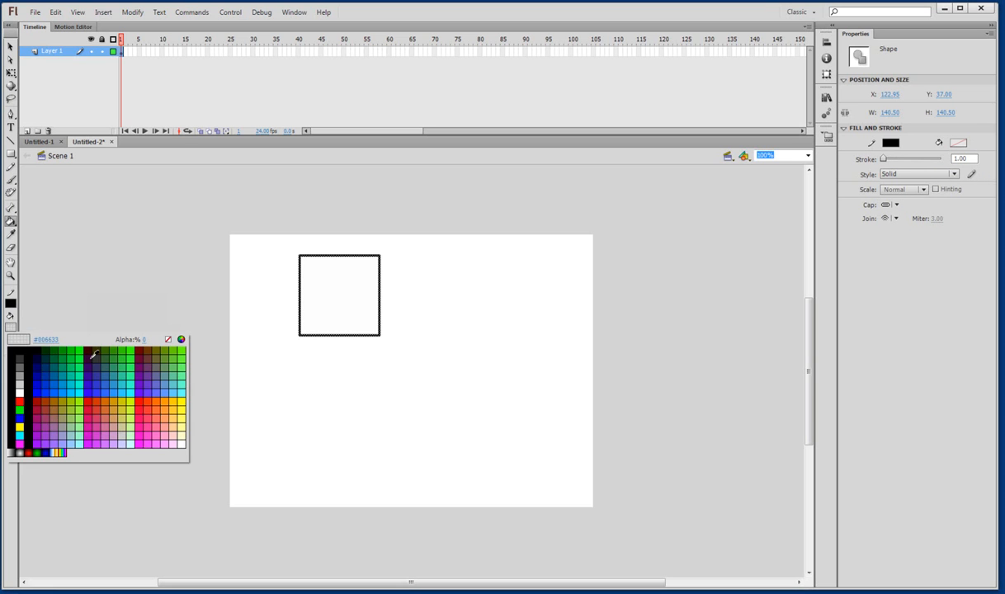
click(67, 350)
click(10, 322)
drag(144, 340, 307, 325)
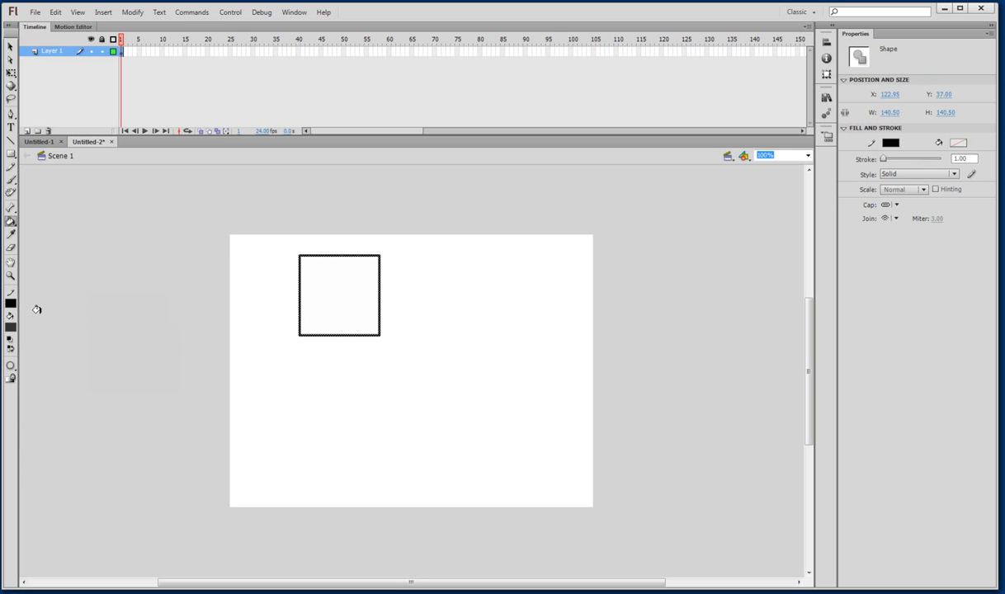
click(305, 275)
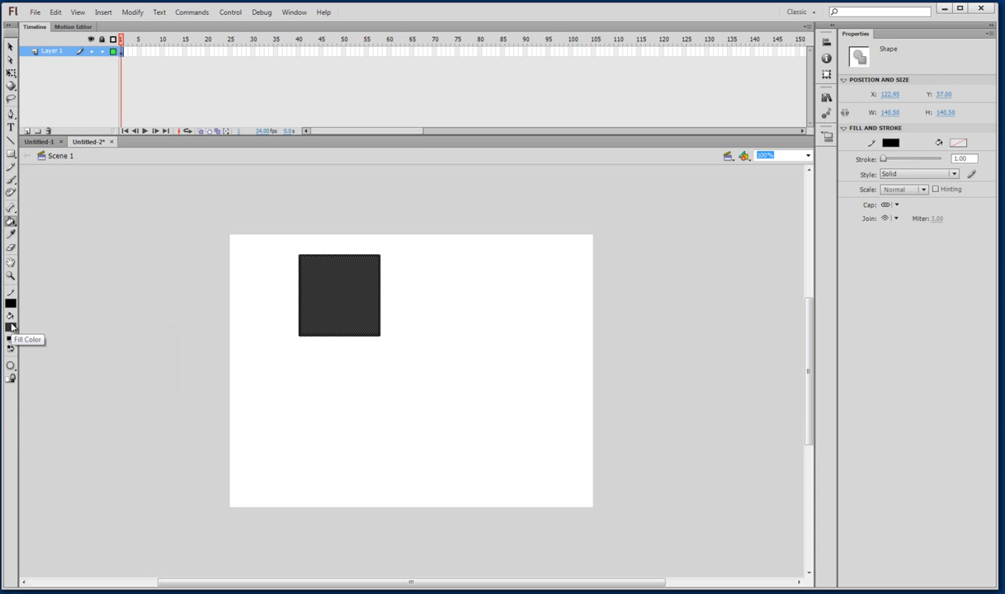
Try a lower alpha for the fill color with the square's fill selected, and restore full alpha
click(12, 327)
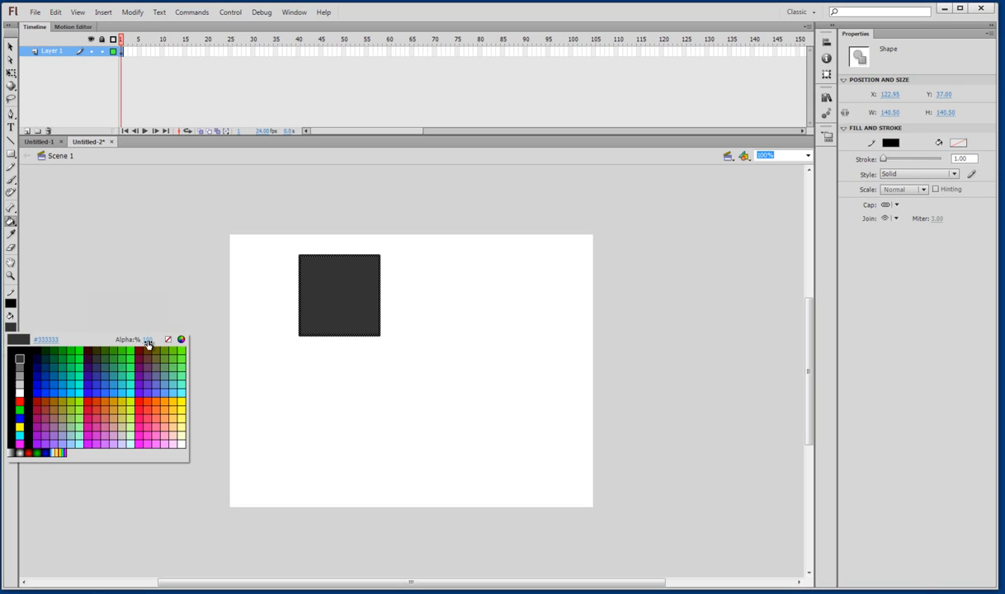
drag(151, 344, 109, 337)
click(10, 47)
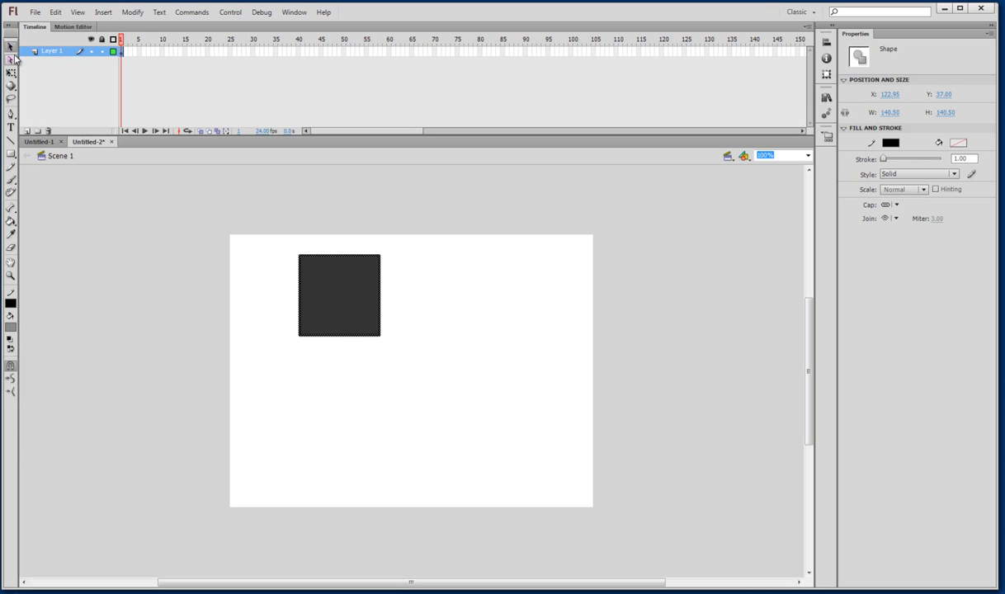
click(340, 308)
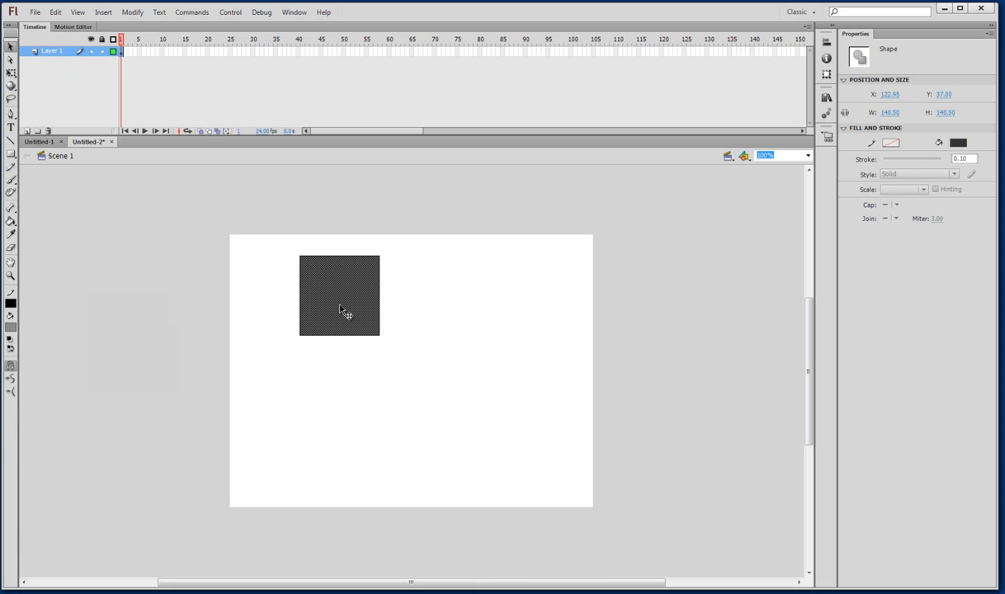
click(11, 327)
drag(141, 344, 213, 349)
click(11, 46)
Move the square's fill about 5 px to the right and select the fill together with its outline
drag(367, 295, 371, 295)
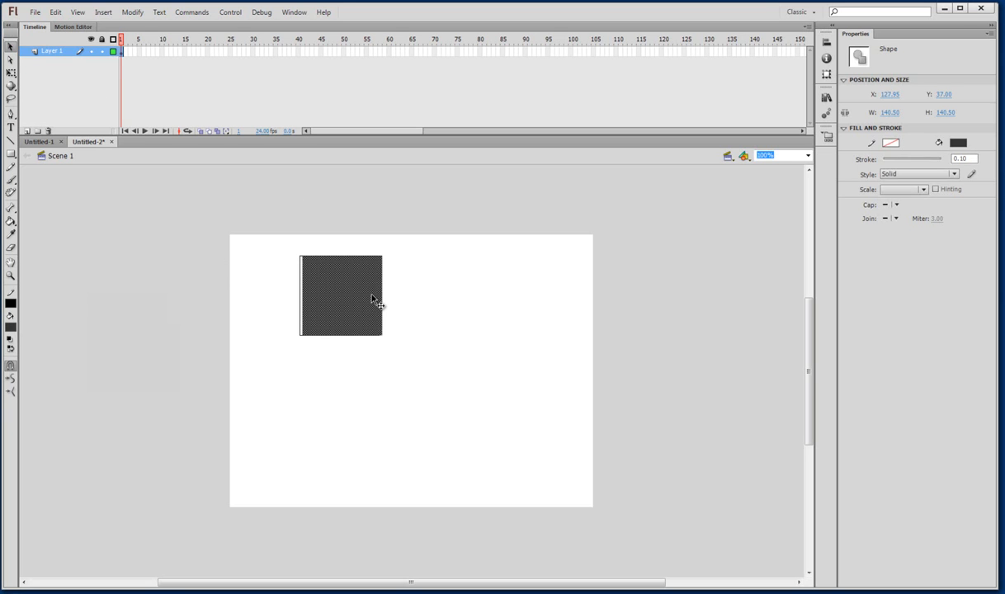
key(Escape)
double_click(364, 295)
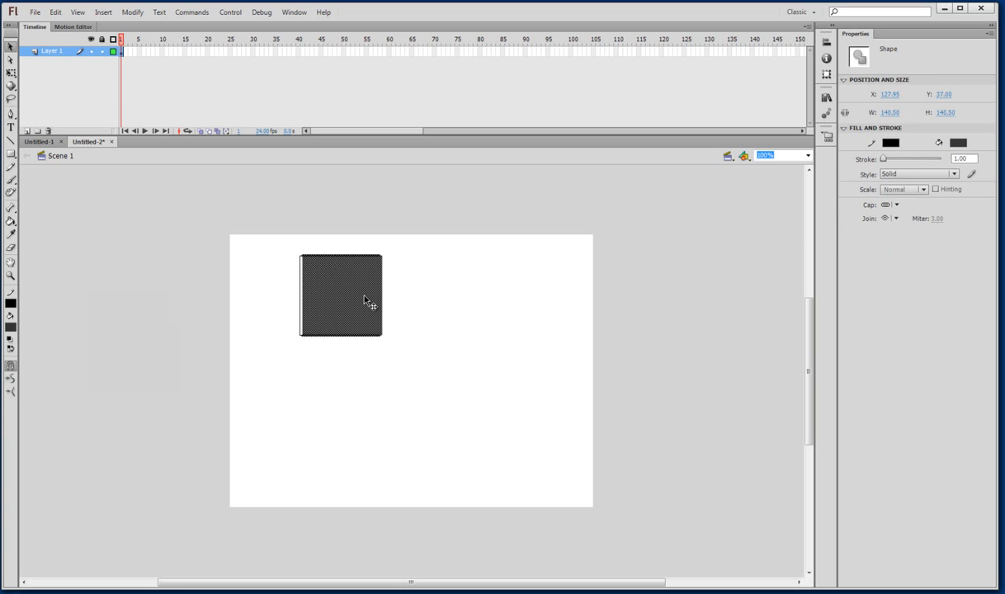
Delete the square's fill and outline together with everything left of it on the stage
key(Delete)
mouse_move(275, 242)
mouse_down()
mouse_move(341, 294)
mouse_move(331, 363)
mouse_up()
key(Delete)
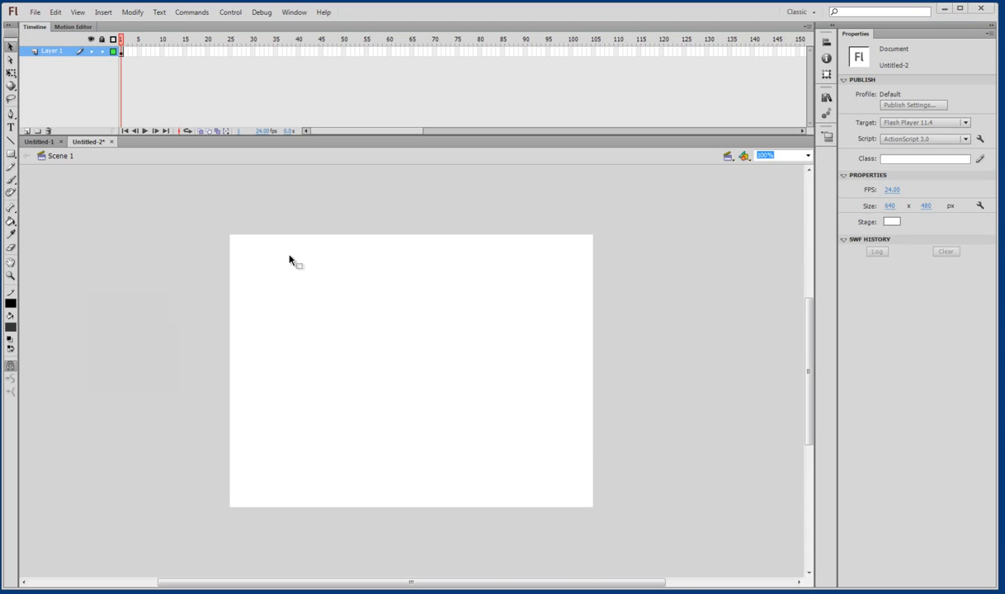
Draw a flat oval about 205 by 61 px near the stage's right edge with the Oval tool
click(9, 154)
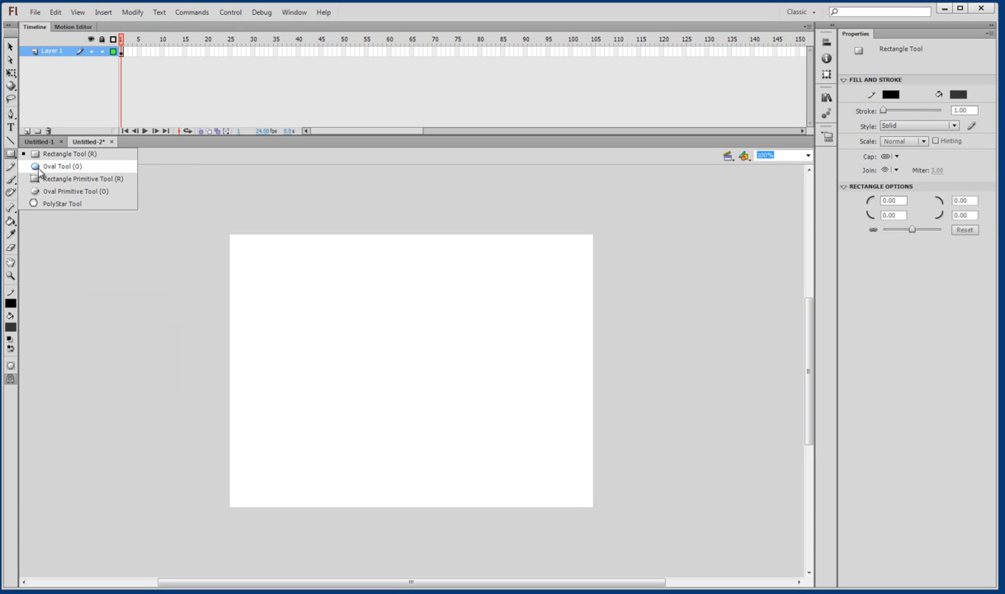
click(39, 169)
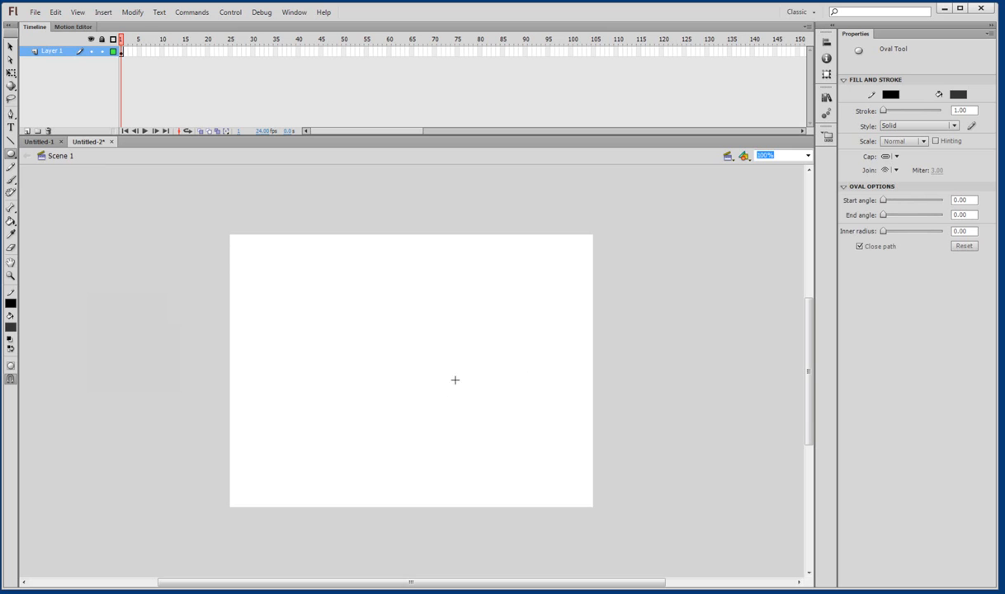
drag(470, 353, 586, 388)
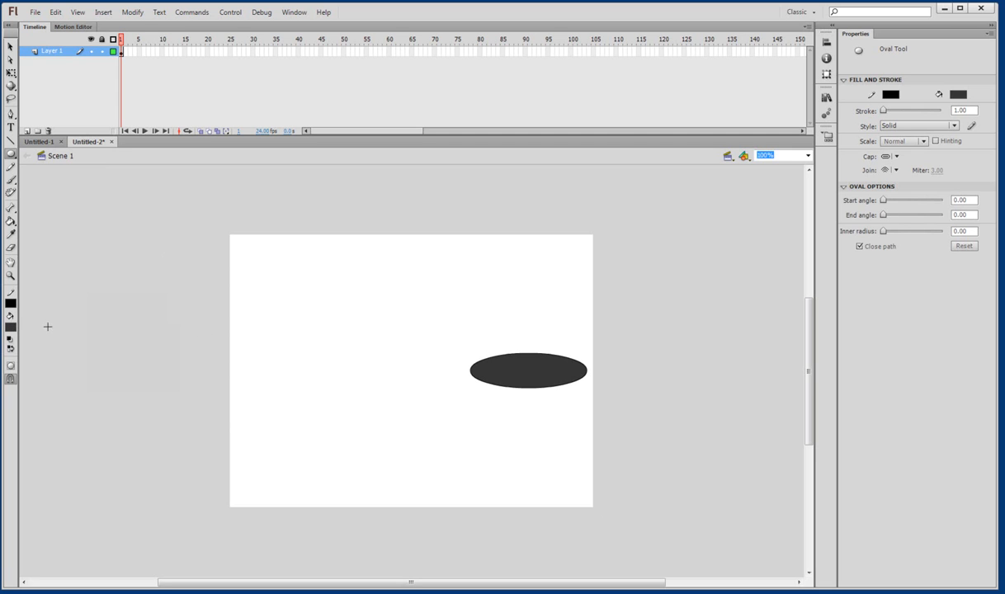
Change the oval's fill from a solid color to a linear gradient
click(10, 46)
click(540, 367)
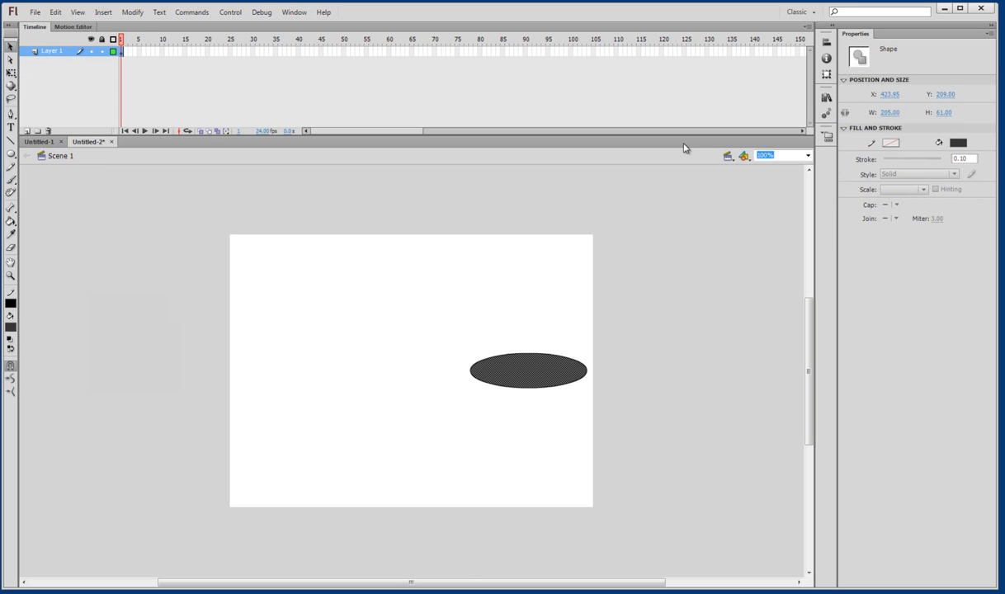
click(295, 13)
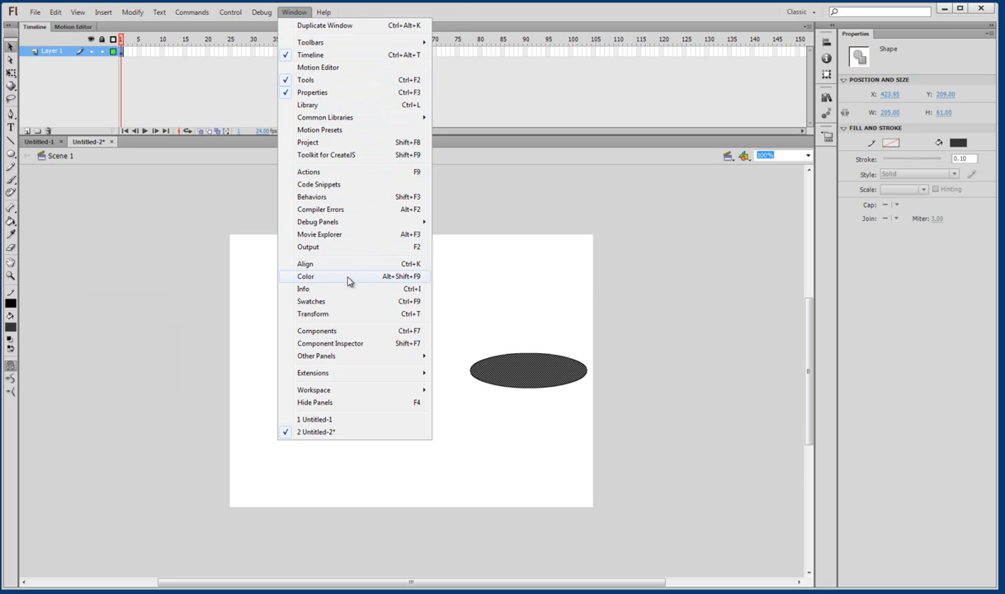
click(350, 281)
drag(79, 4, 681, 163)
click(727, 180)
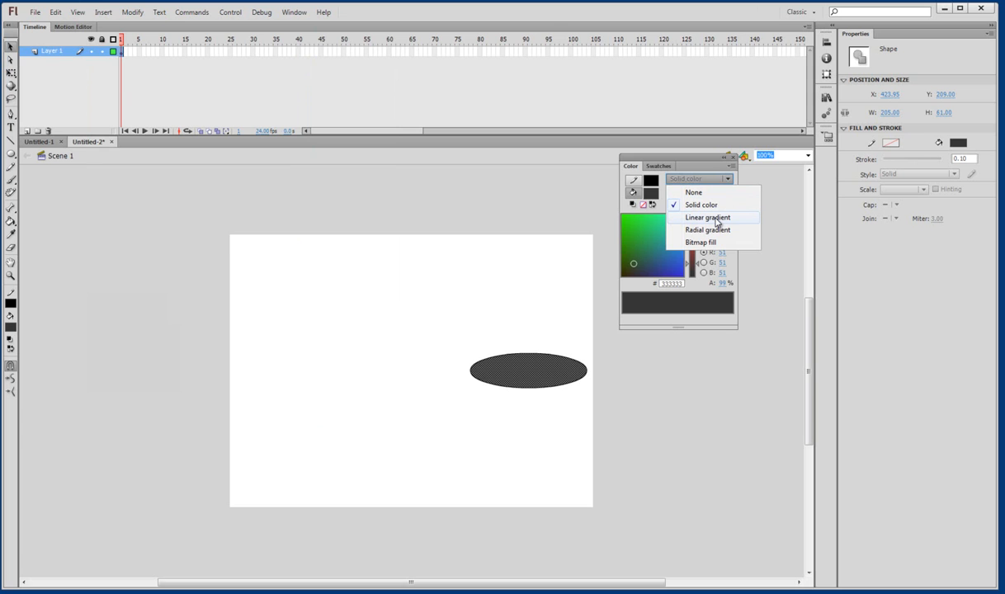
click(708, 218)
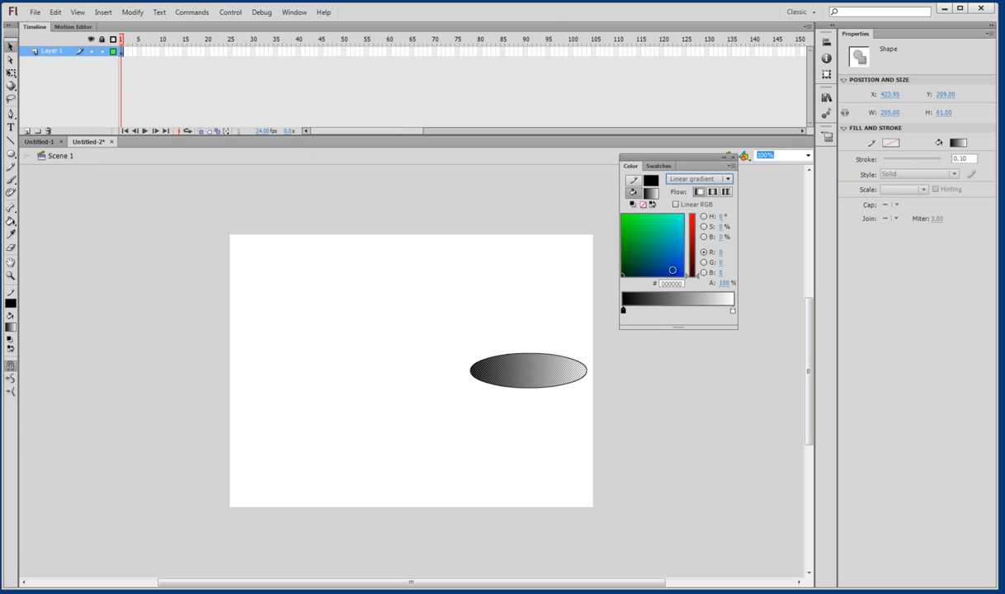
Add a black stop at the middle of the oval's gradient and set its right end stop to #D6D6D6
drag(624, 311, 684, 312)
click(625, 311)
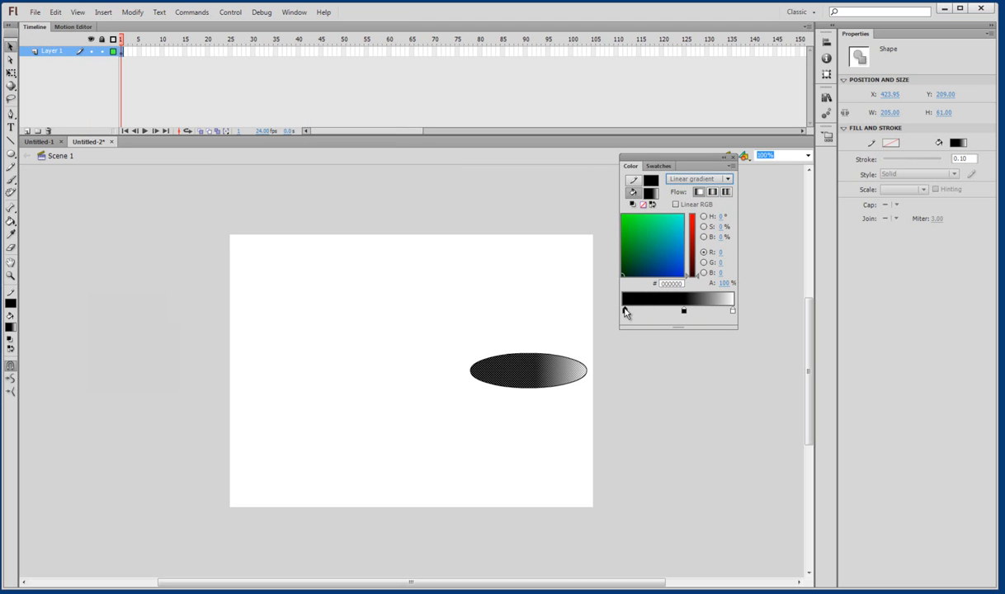
click(733, 311)
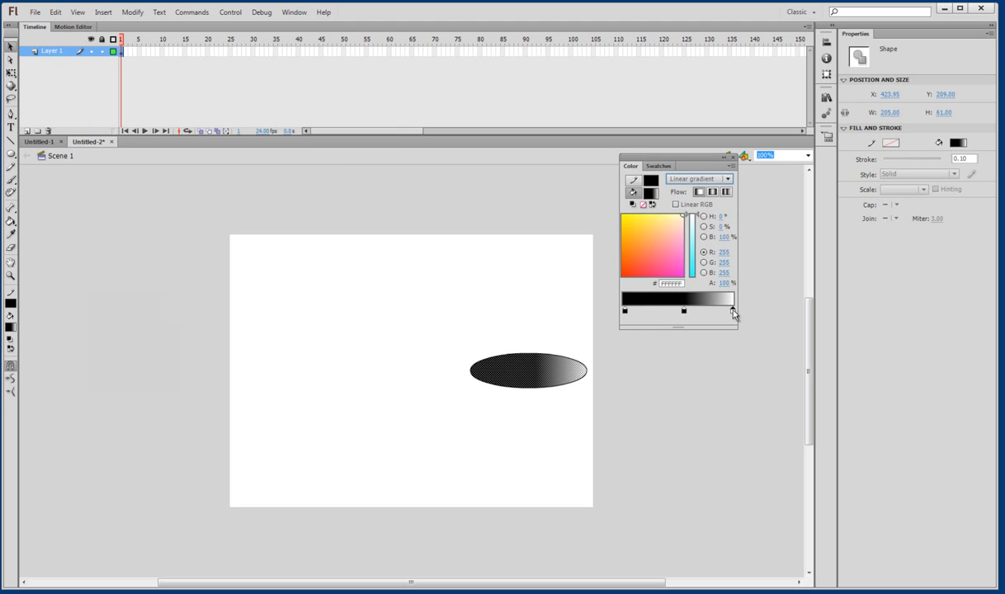
click(733, 312)
click(697, 322)
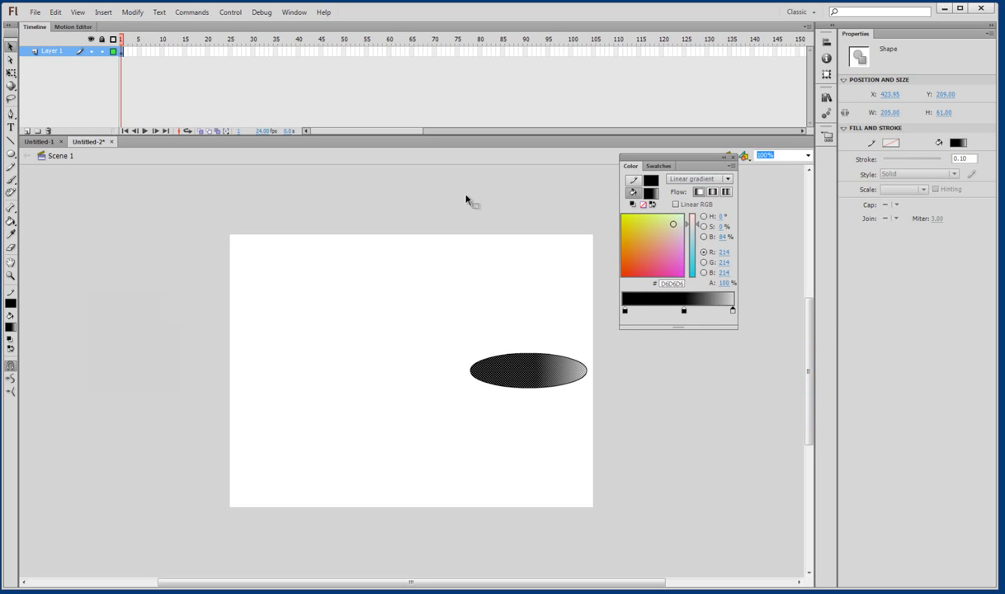
Set the gradient's left end stop to blue #0059CA and its right end stop to #0066CC, and deselect the oval
click(623, 311)
click(623, 312)
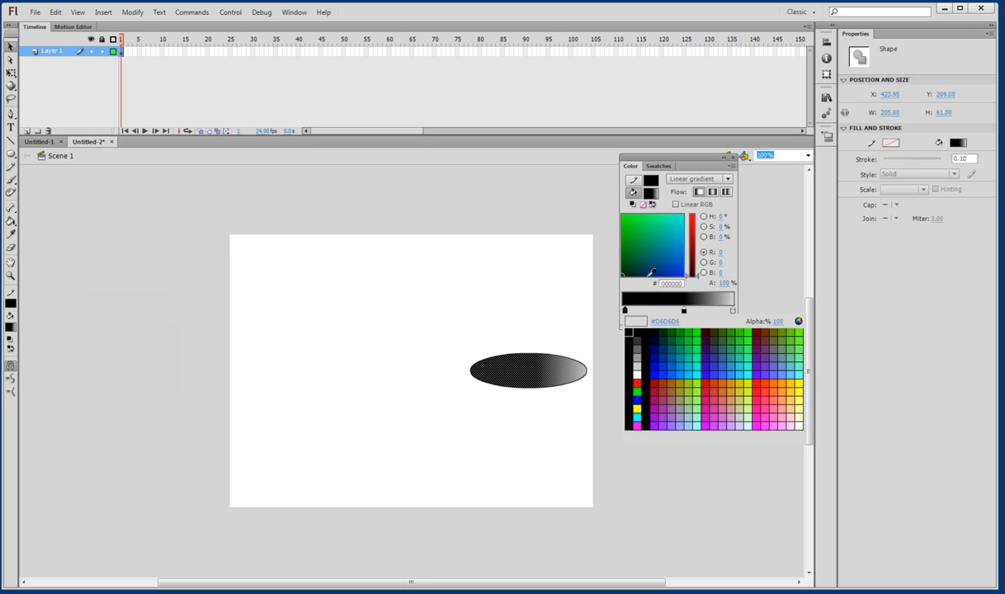
click(650, 261)
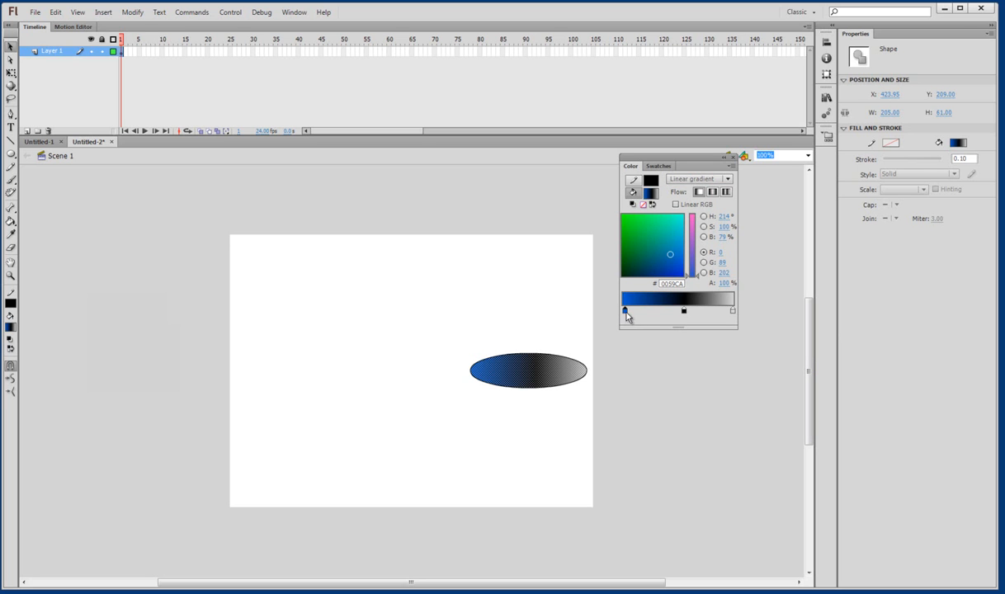
click(733, 311)
click(733, 311)
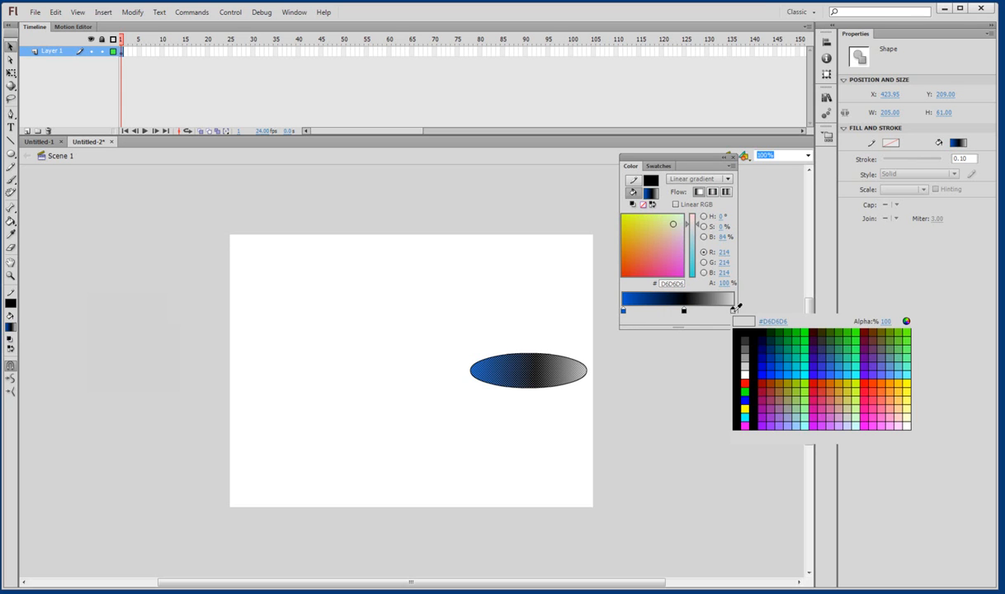
click(772, 360)
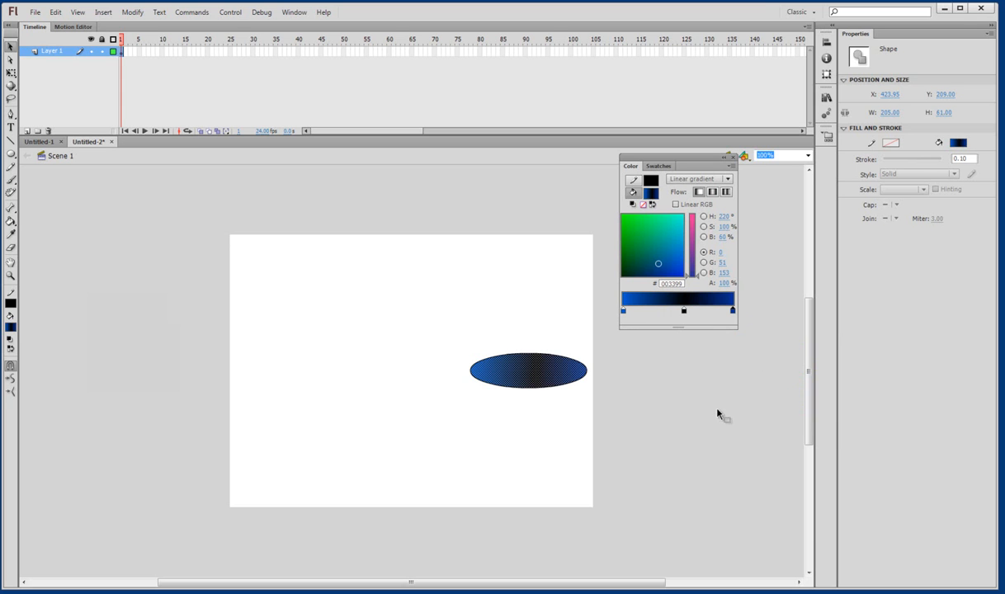
click(734, 312)
click(780, 368)
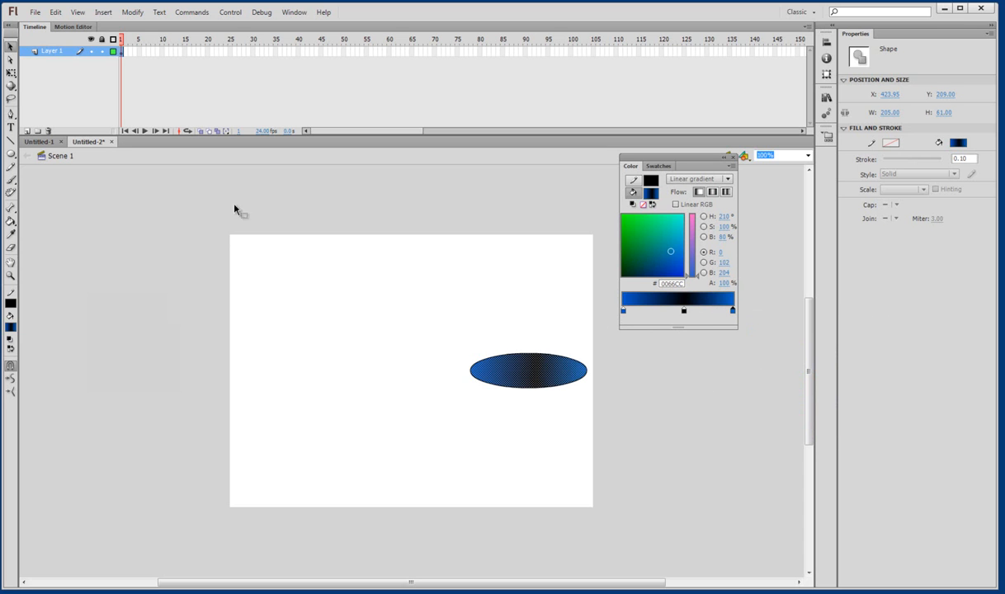
click(77, 212)
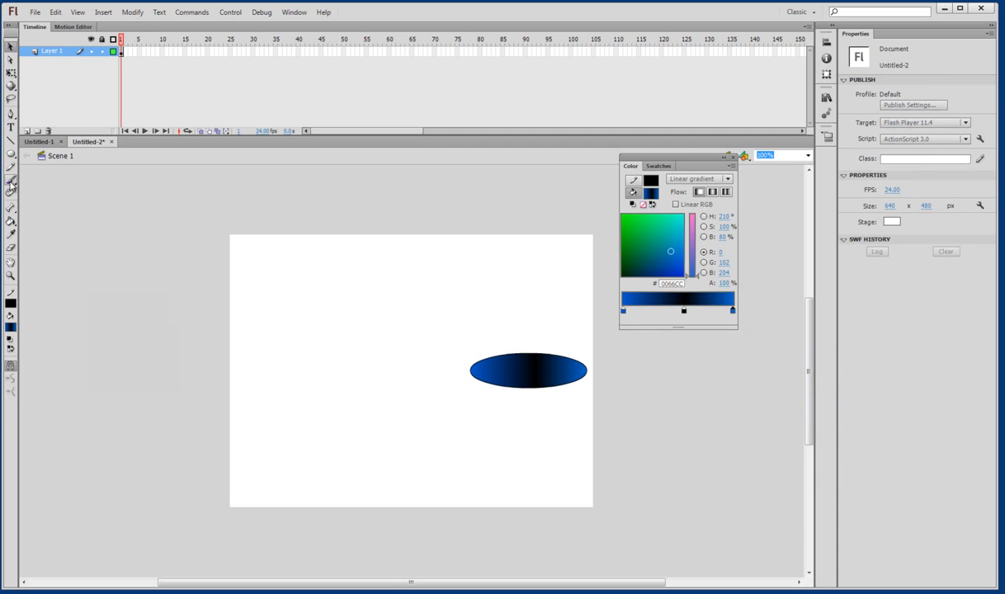
Activate the Rectangle tool and rename Layer 1 as back
click(11, 155)
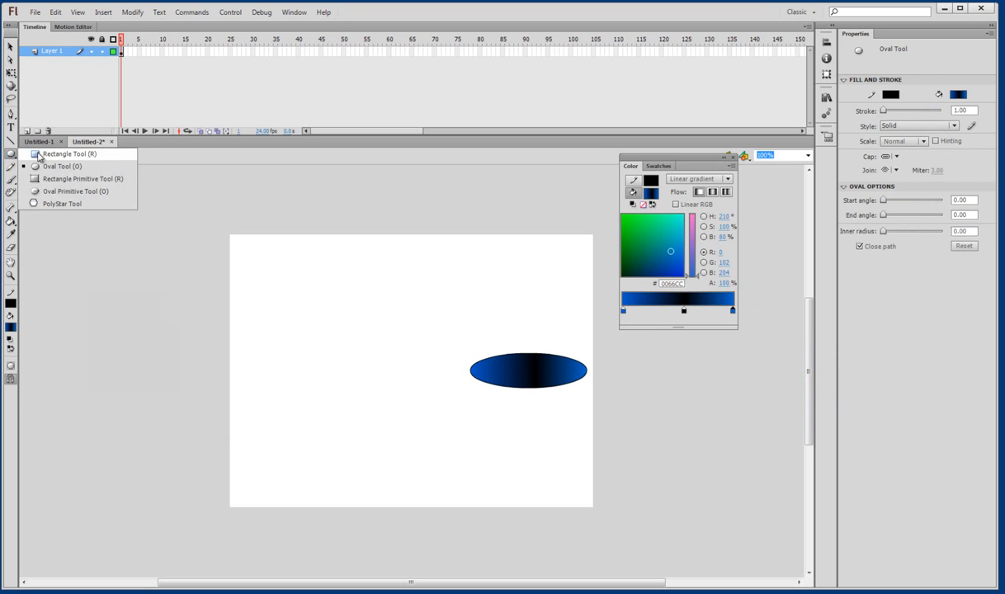
click(49, 152)
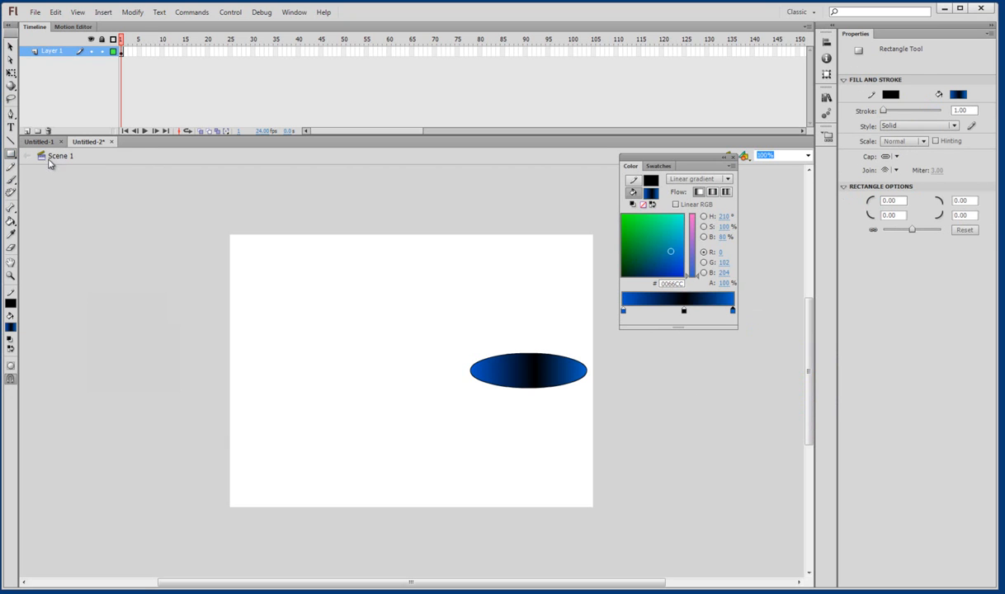
double_click(47, 52)
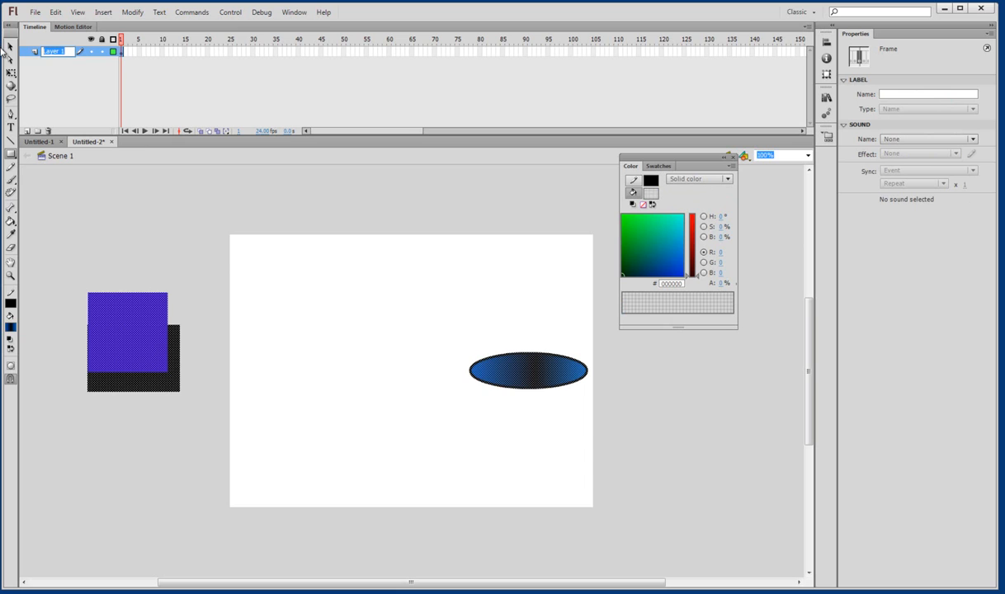
text(back)
Add a new layer above the back layer and name it front
click(27, 130)
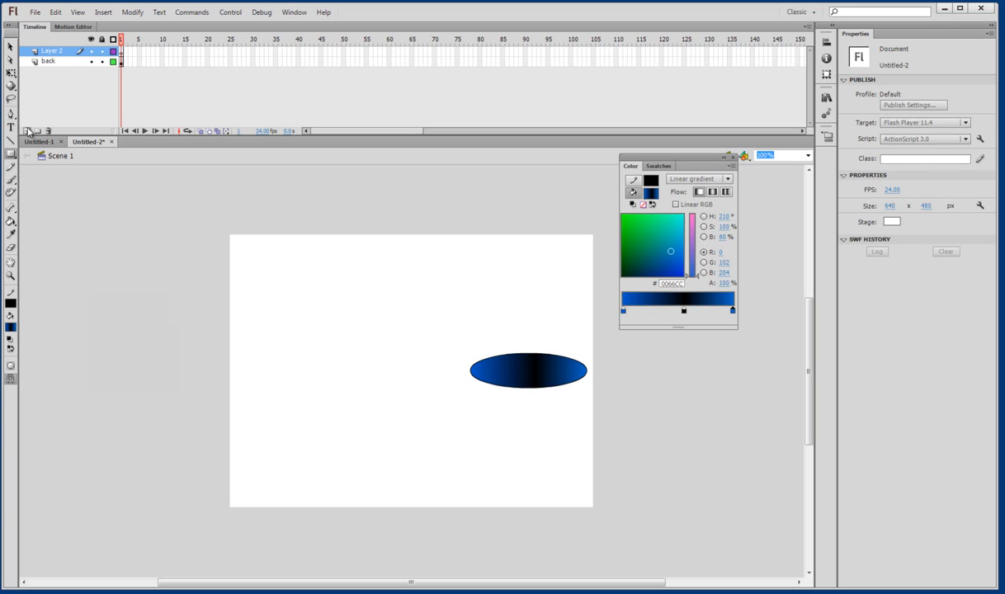
click(122, 51)
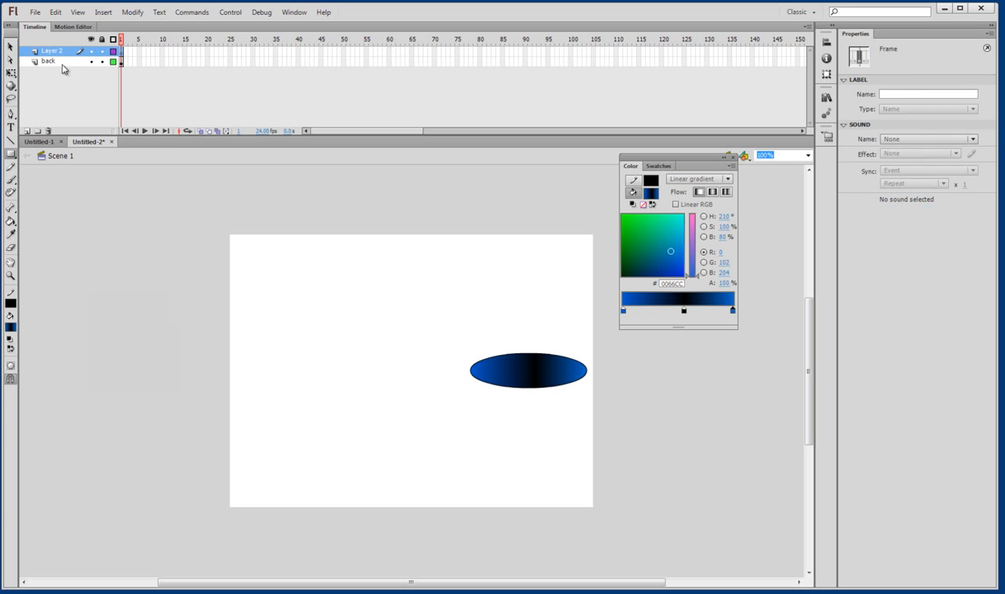
double_click(54, 51)
text(fl)
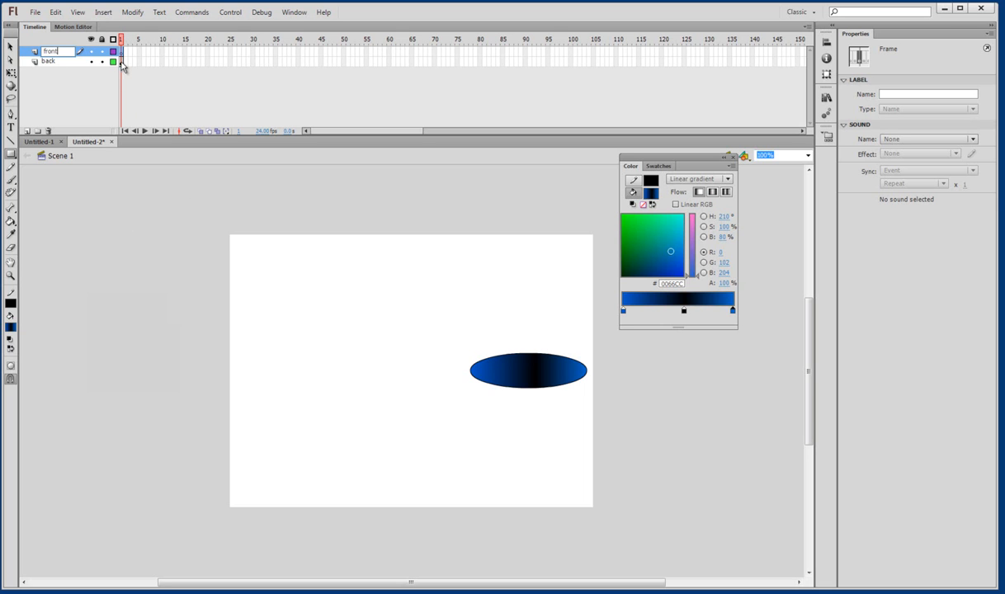
click(141, 77)
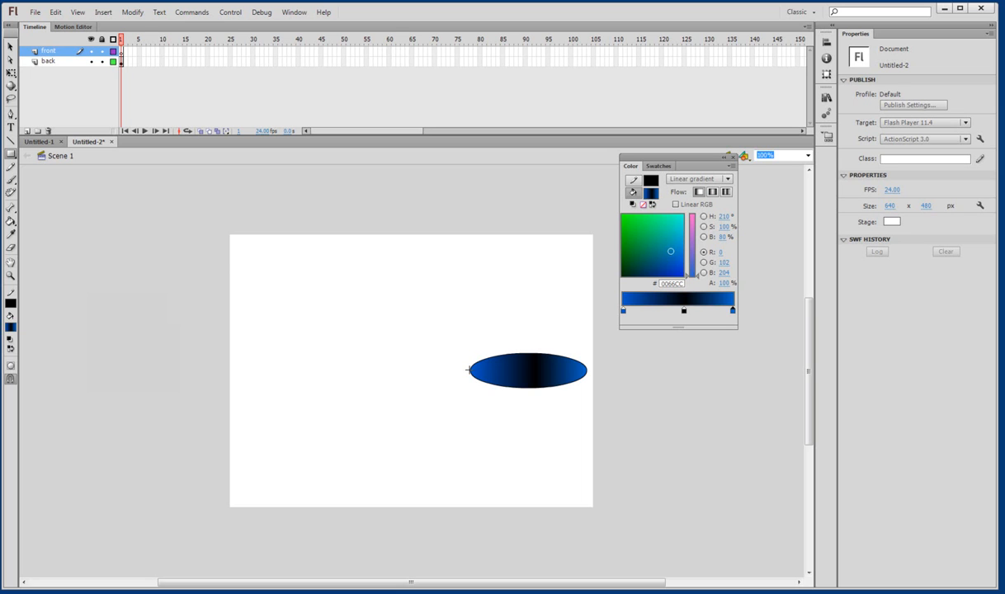
Draw a rectangle about 204 px wide down from the oval's middle on the front layer and curve its top and bottom edges downward
drag(469, 369, 586, 477)
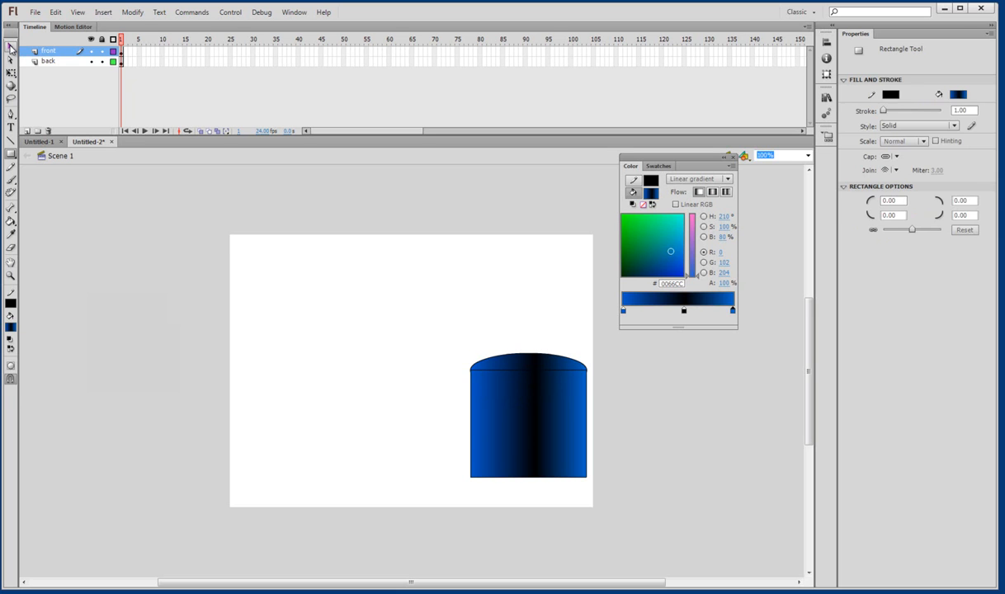
click(10, 47)
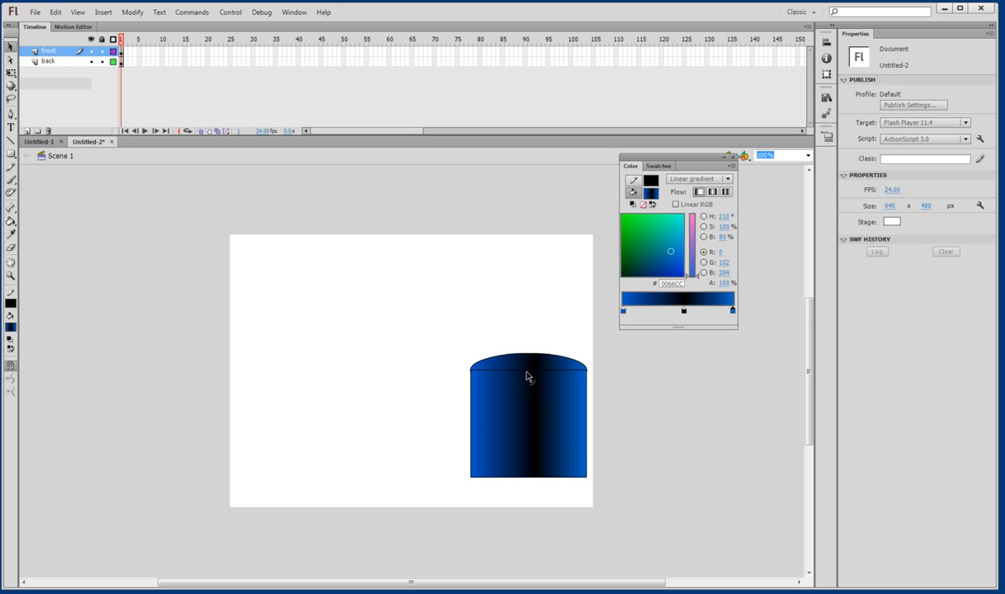
drag(525, 372, 529, 381)
drag(543, 480, 545, 504)
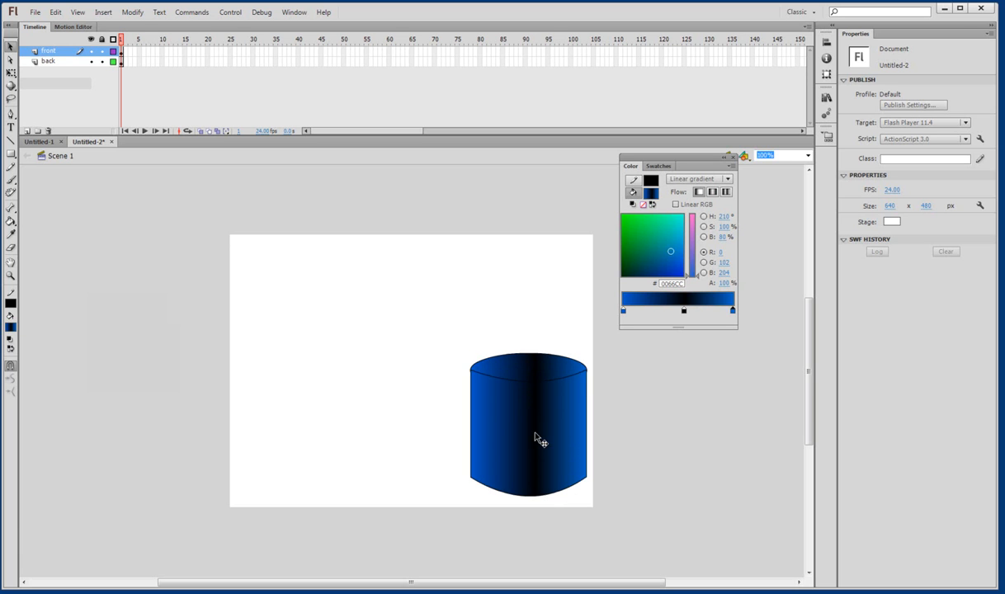
Recolor the cylinder body's gradient with black stops at both ends and a blue stop in the middle
double_click(537, 405)
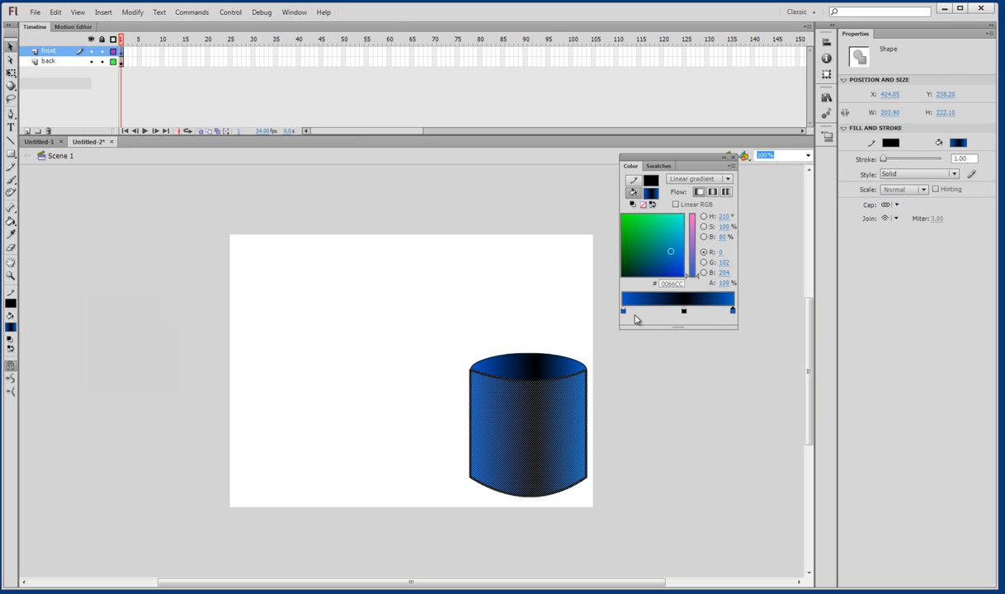
drag(623, 310, 591, 295)
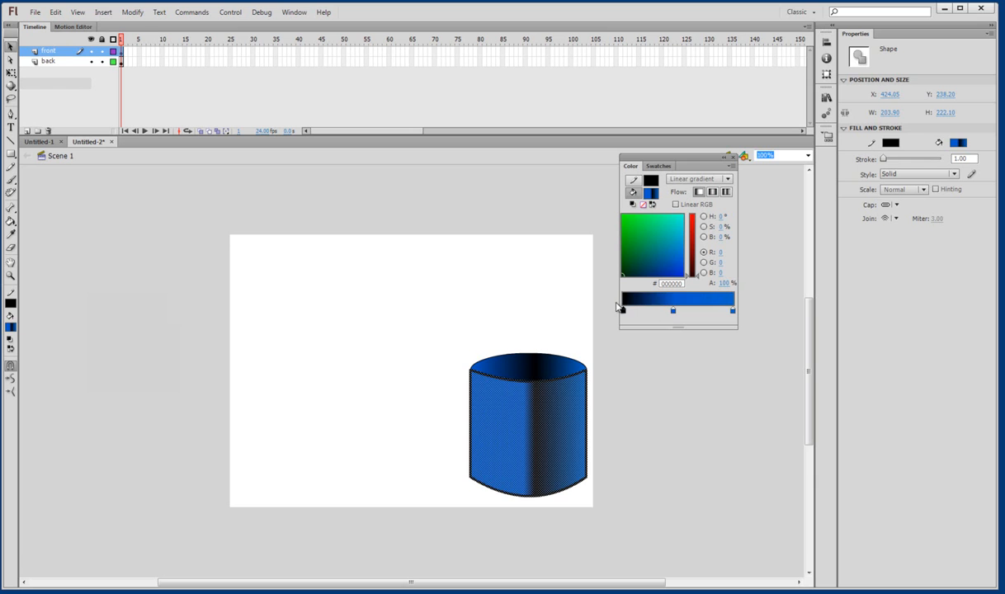
click(731, 312)
click(731, 312)
click(736, 336)
click(562, 289)
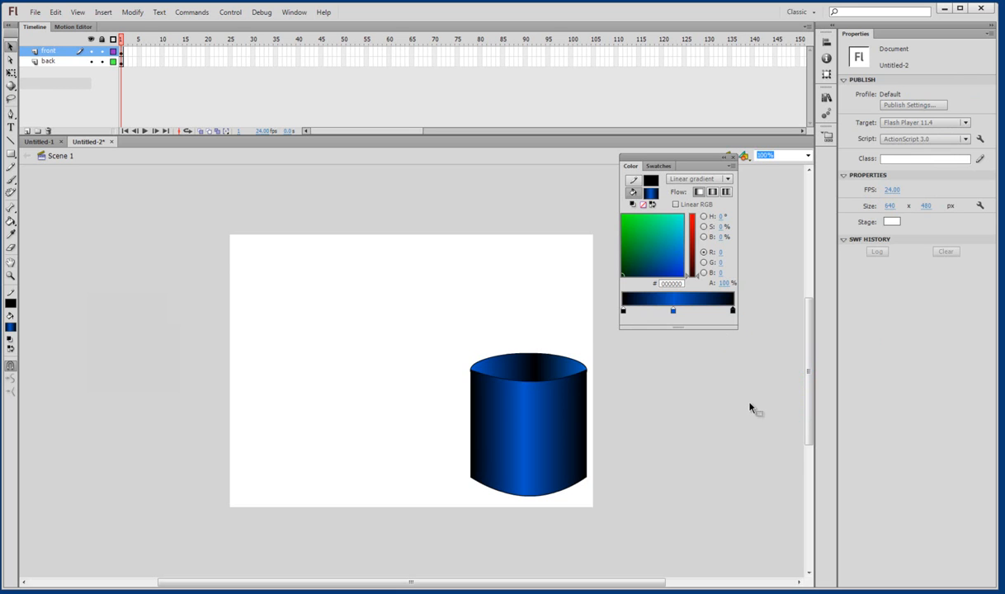
Set the stroke color to black and fill the oval on the back layer with solid black #000000
click(537, 373)
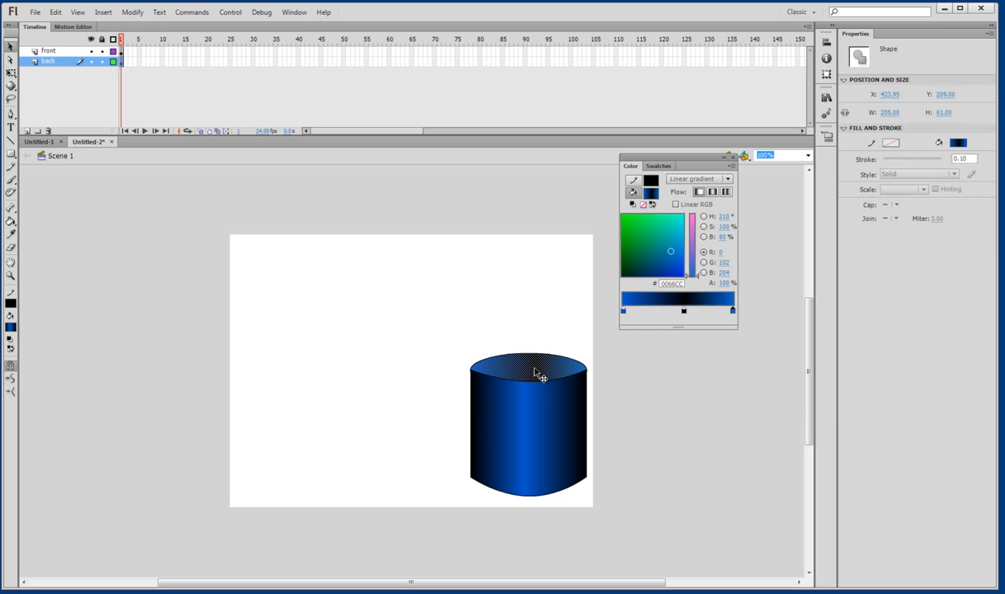
click(10, 302)
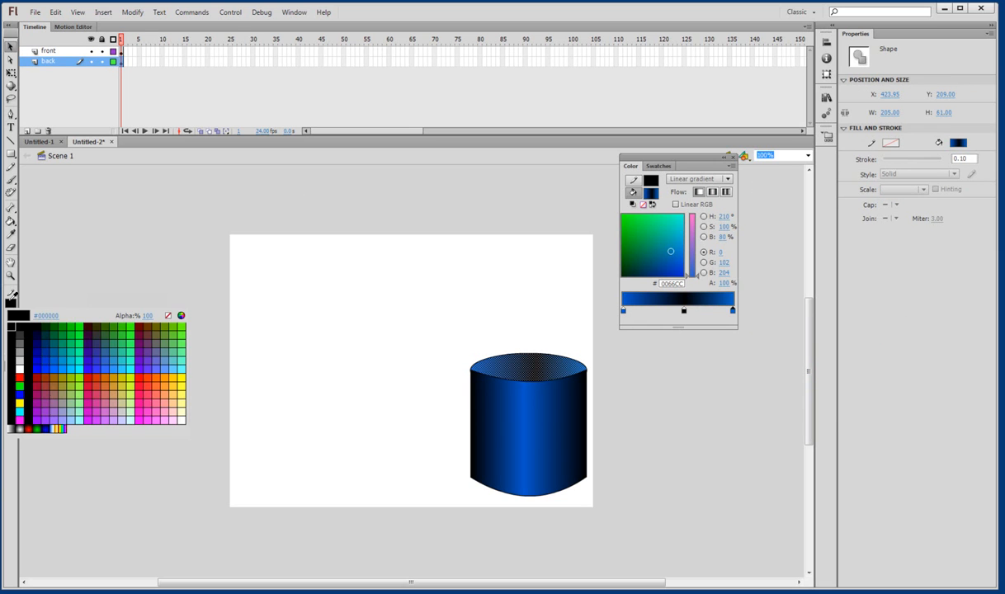
click(18, 325)
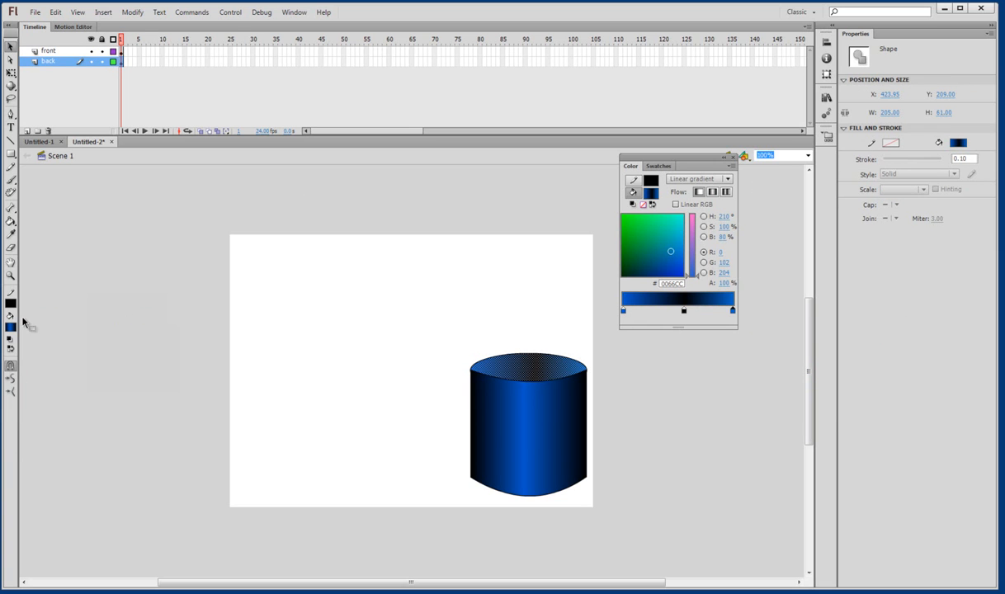
click(10, 326)
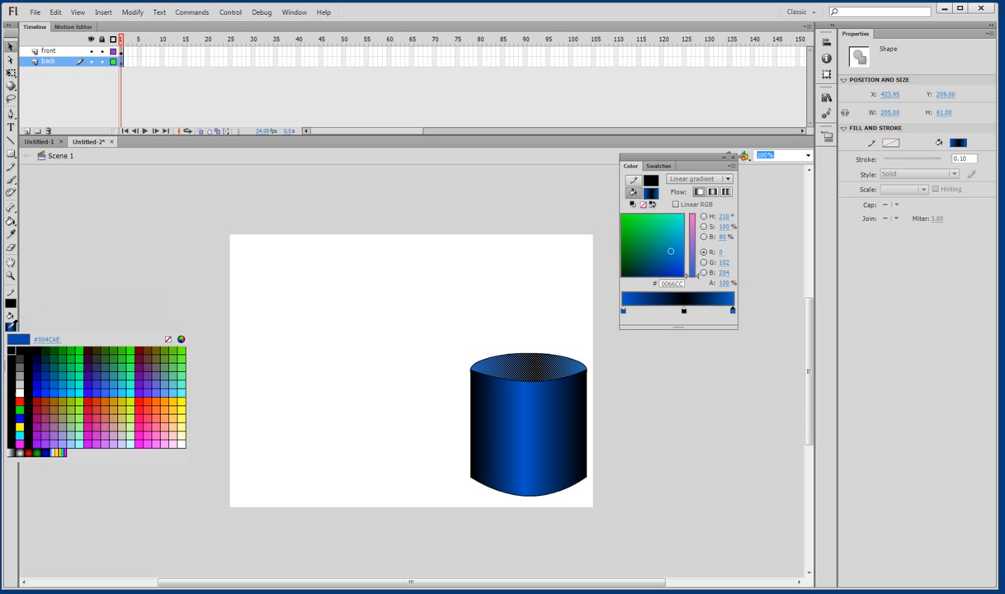
click(16, 347)
click(239, 323)
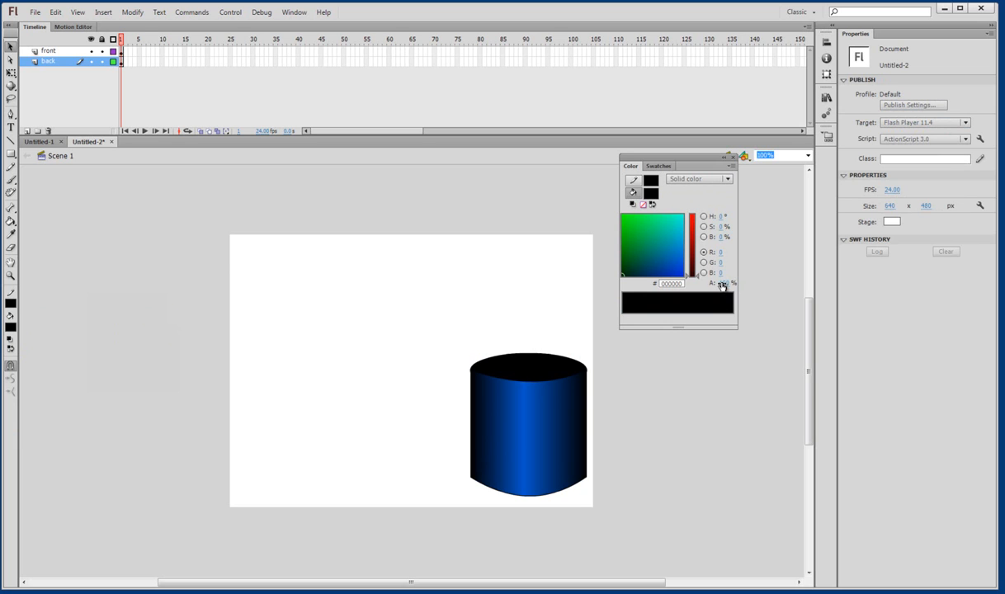
Add a layer above the back layer and draw a perfect circle about 133 px wide near the stage's lower-left corner
click(731, 157)
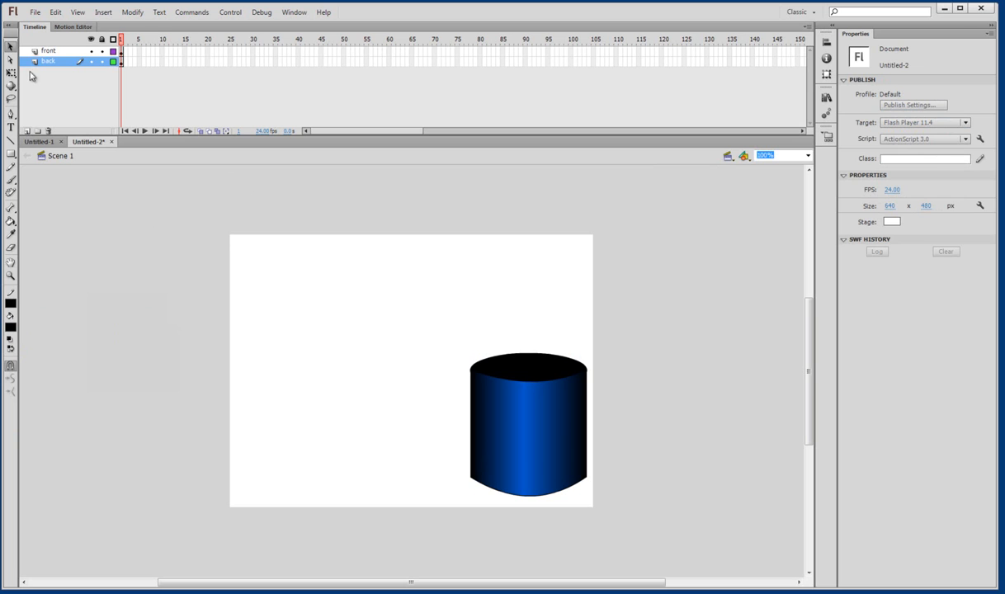
click(26, 132)
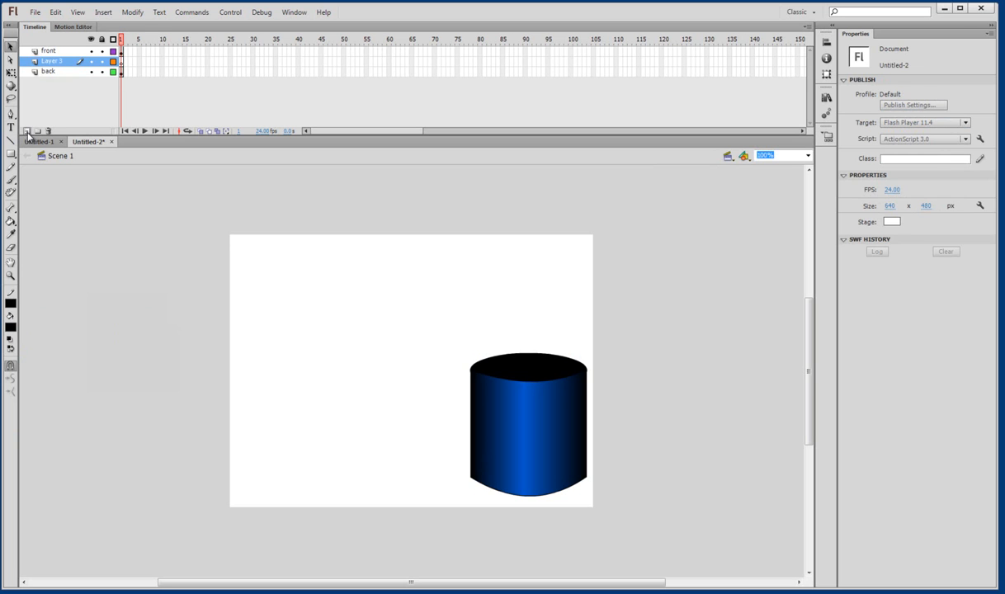
click(14, 154)
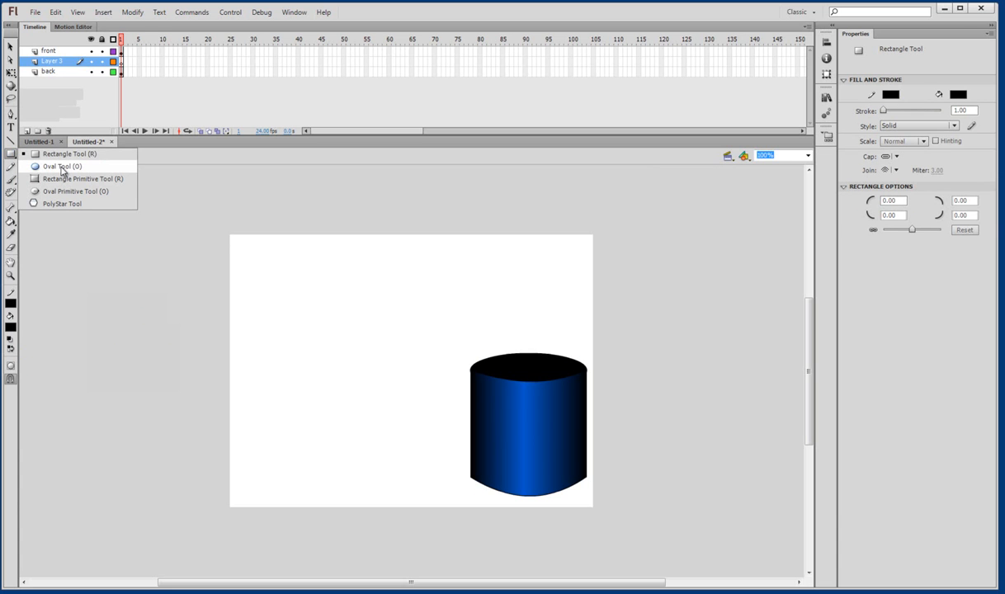
click(62, 167)
click(13, 157)
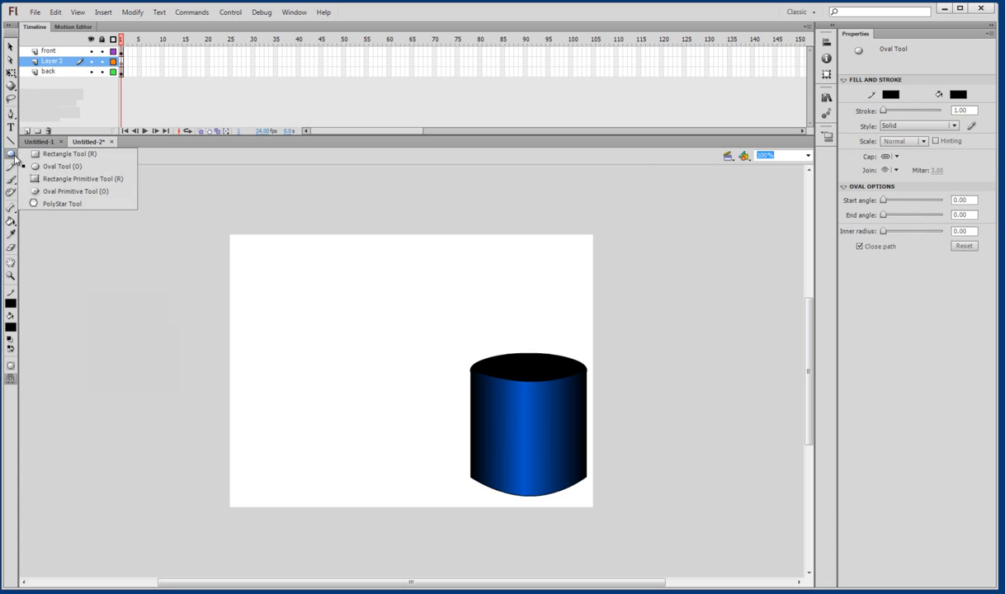
click(62, 167)
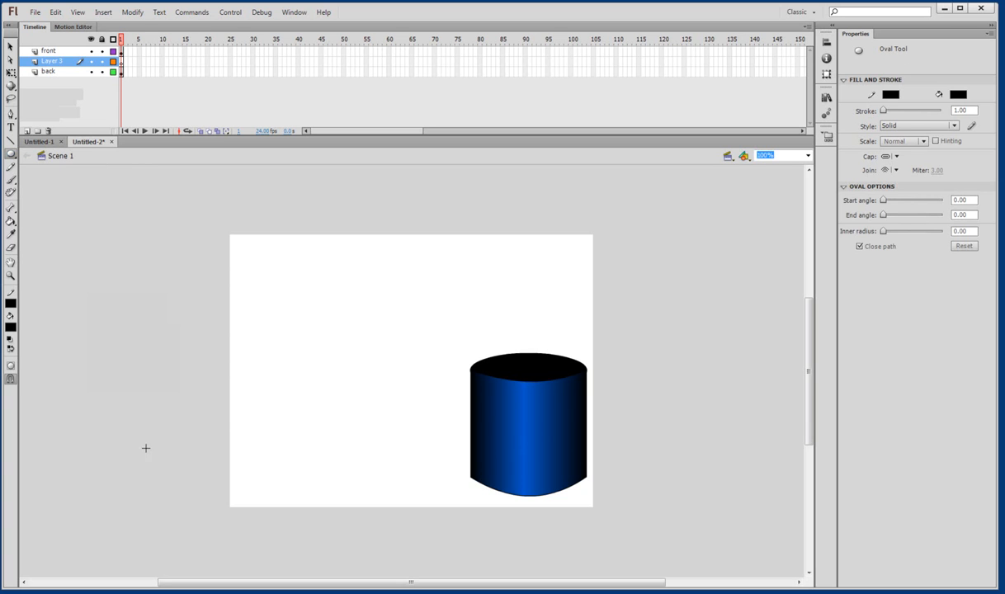
drag(241, 419, 316, 478)
key(shift)
Fill the circle with the preset red-to-black radial gradient using the Paint Bucket tool
click(11, 327)
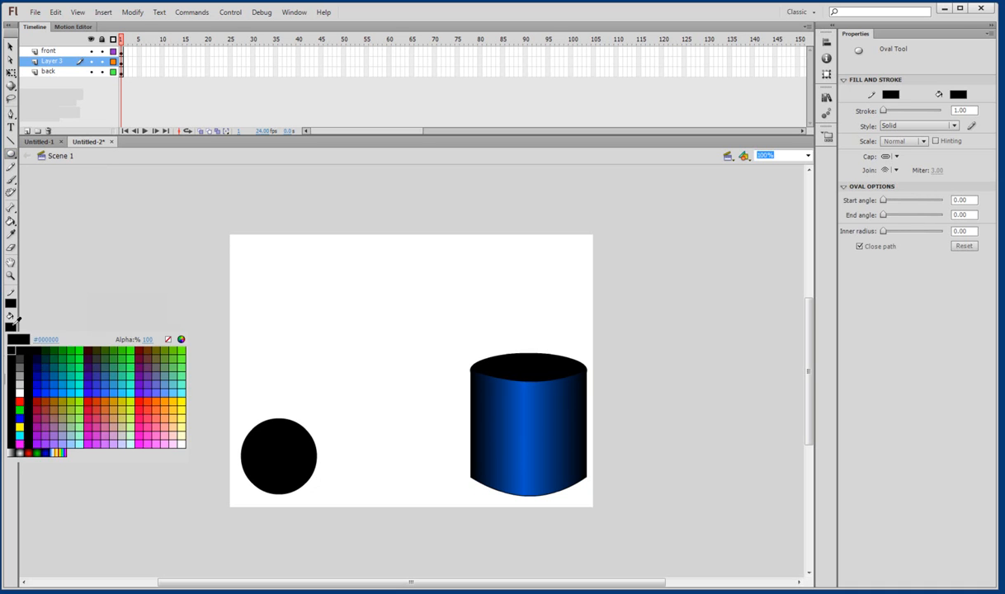
click(30, 448)
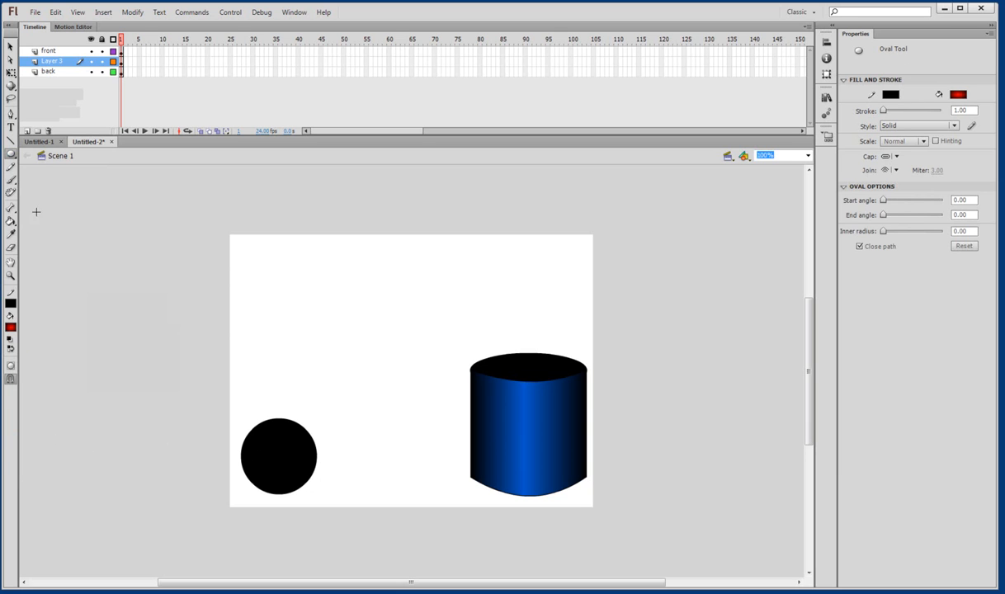
click(11, 221)
click(281, 454)
click(285, 464)
click(258, 444)
click(294, 452)
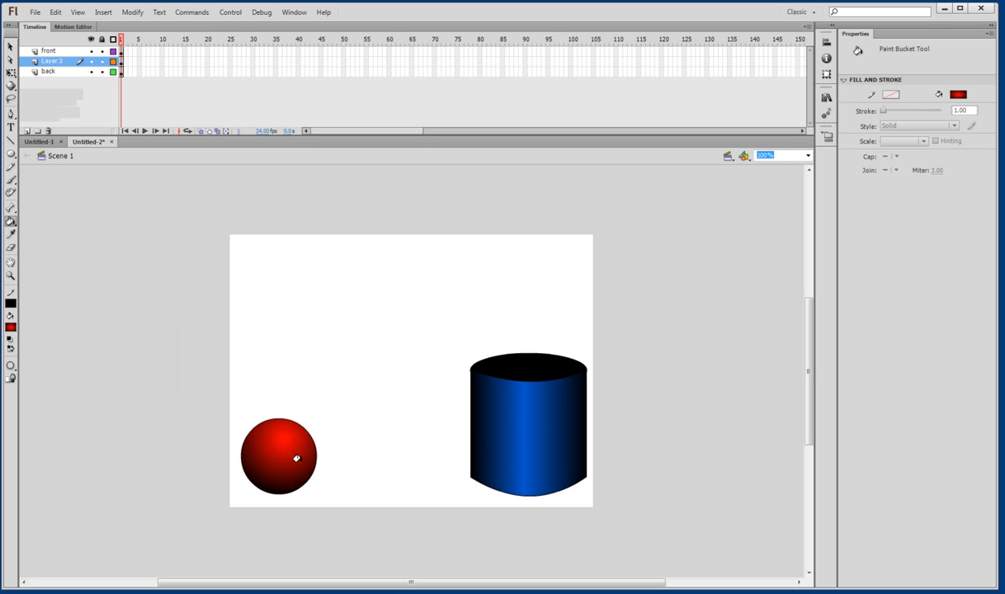
Reapply the red gradient at several spots inside the ball, leaving its highlight slightly below and left of centre
click(273, 445)
click(258, 449)
click(242, 425)
click(266, 419)
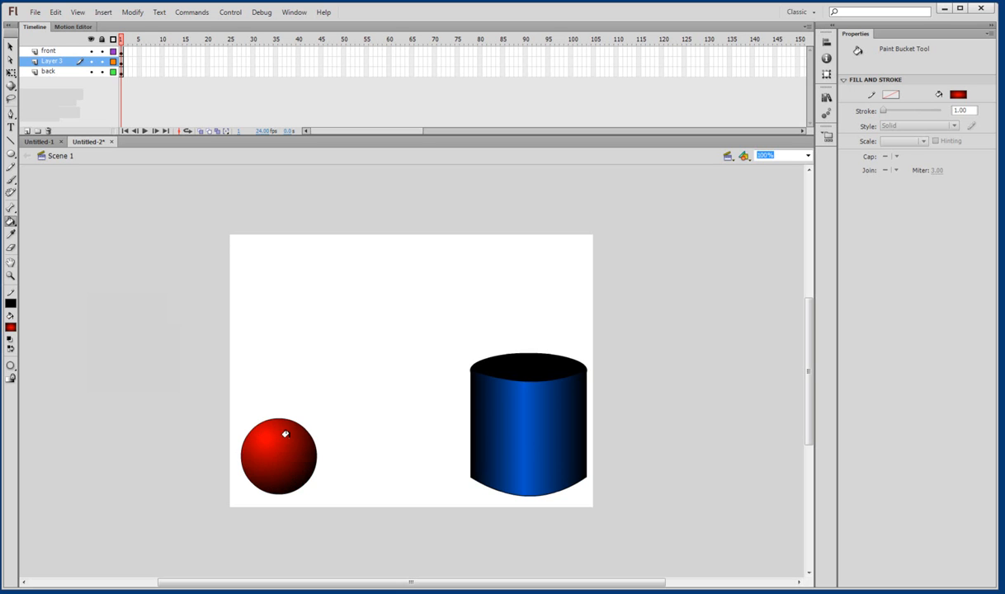
click(285, 437)
click(278, 458)
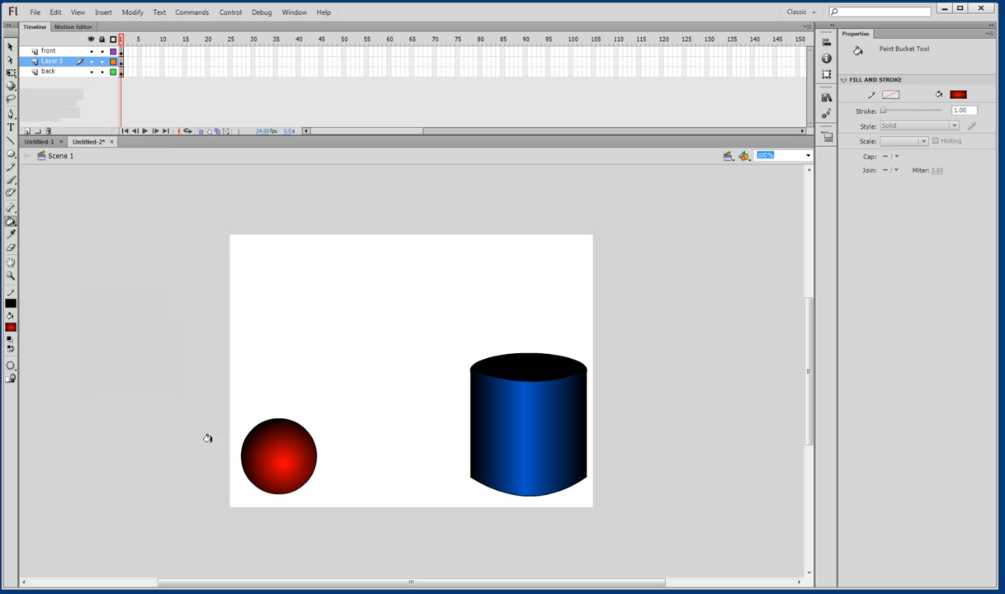
click(10, 222)
click(10, 223)
click(260, 438)
click(275, 451)
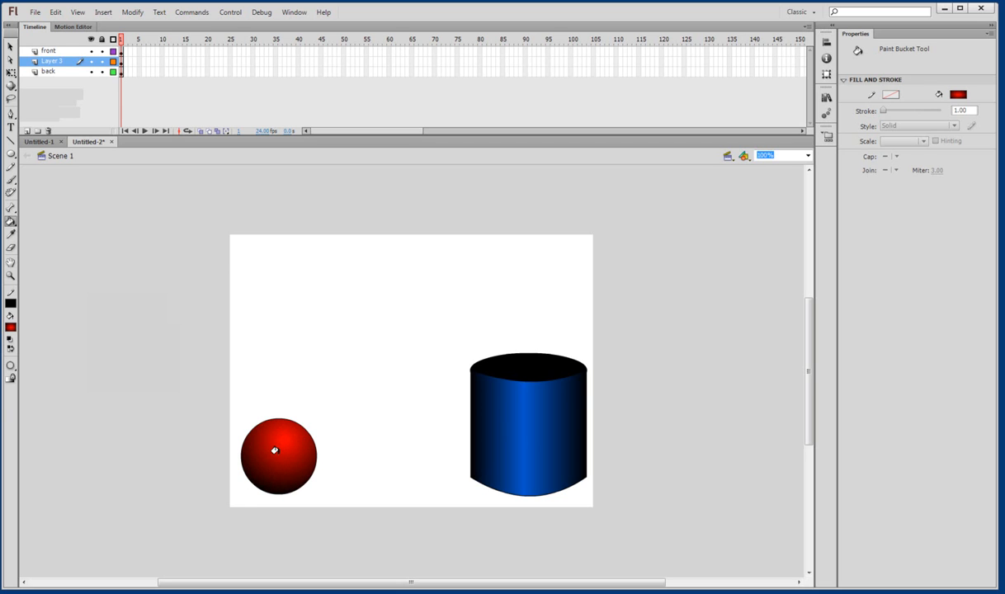
click(271, 460)
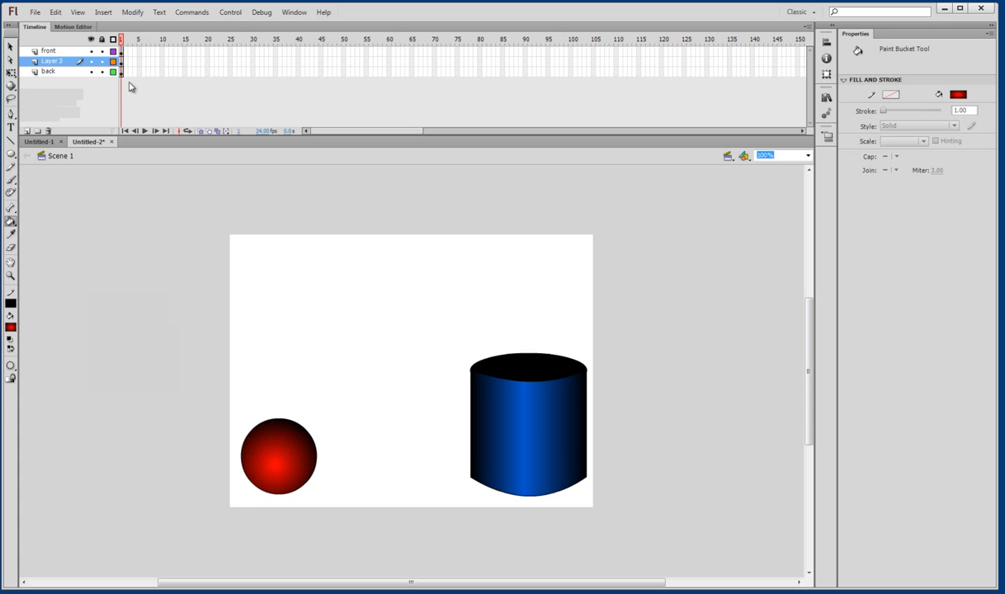
Rename the ball's layer as ball
double_click(53, 62)
click(91, 62)
click(92, 62)
click(91, 62)
click(91, 62)
click(53, 62)
double_click(54, 64)
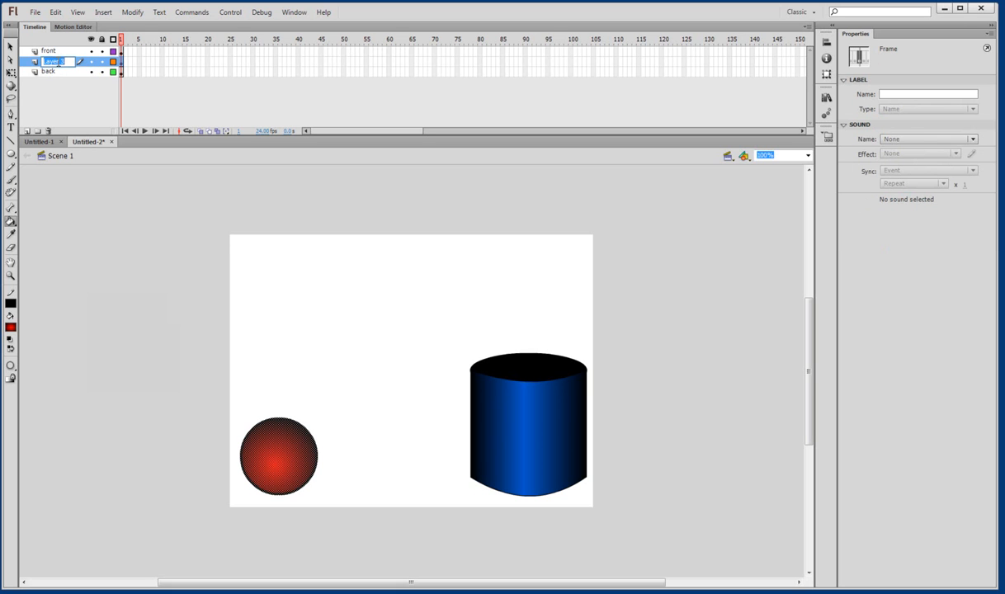
text(ball)
click(195, 211)
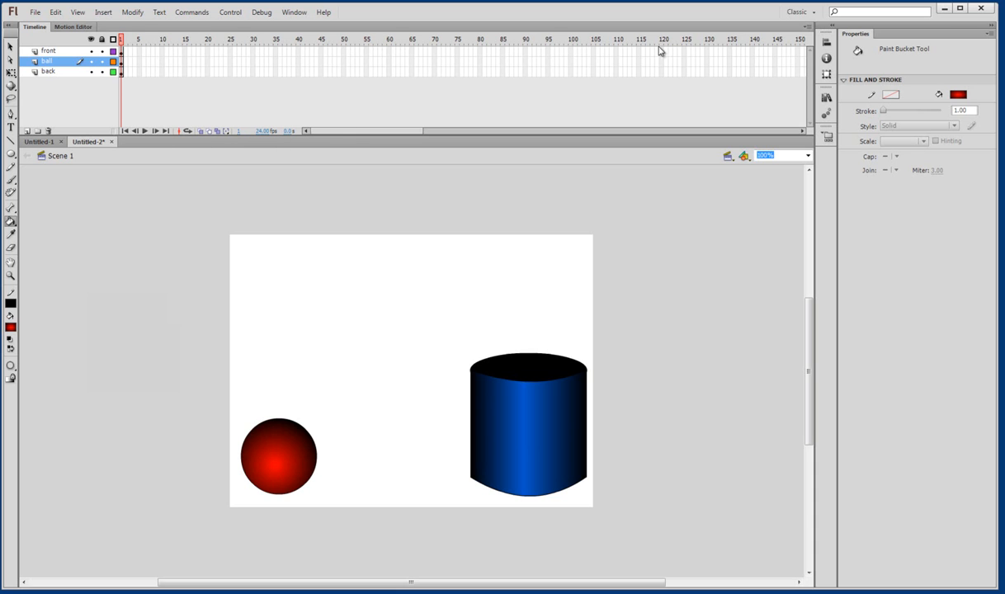
Insert frames up to frame 120 on all three layers and return the playhead to frame 1
drag(663, 52, 667, 69)
click(662, 71)
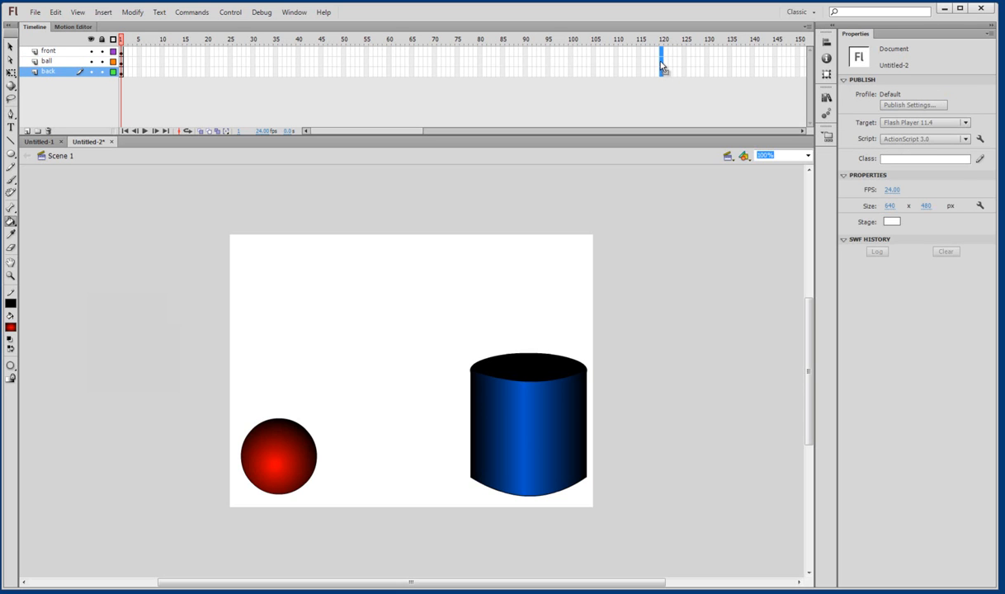
right_click(661, 63)
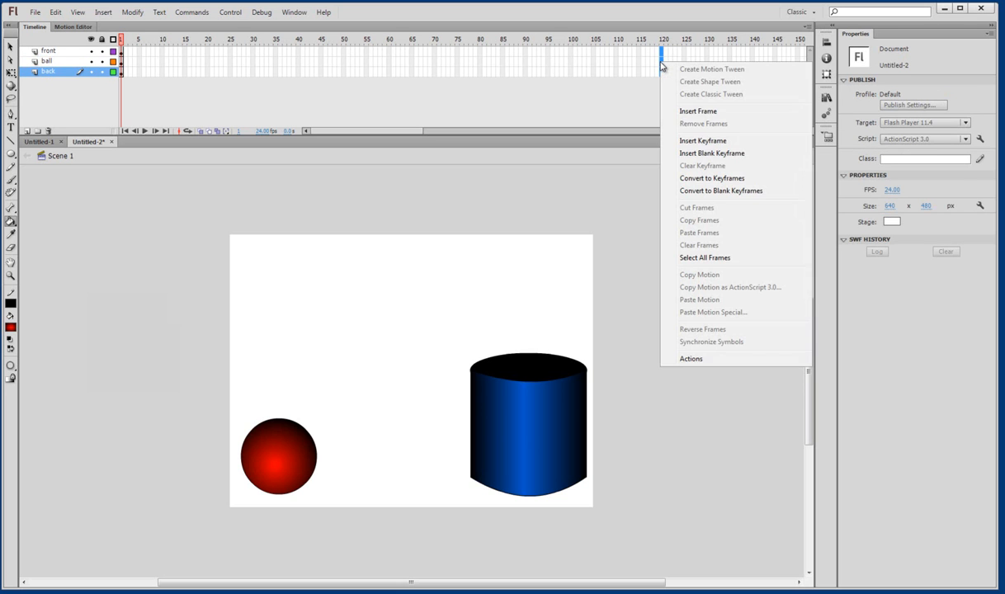
click(687, 113)
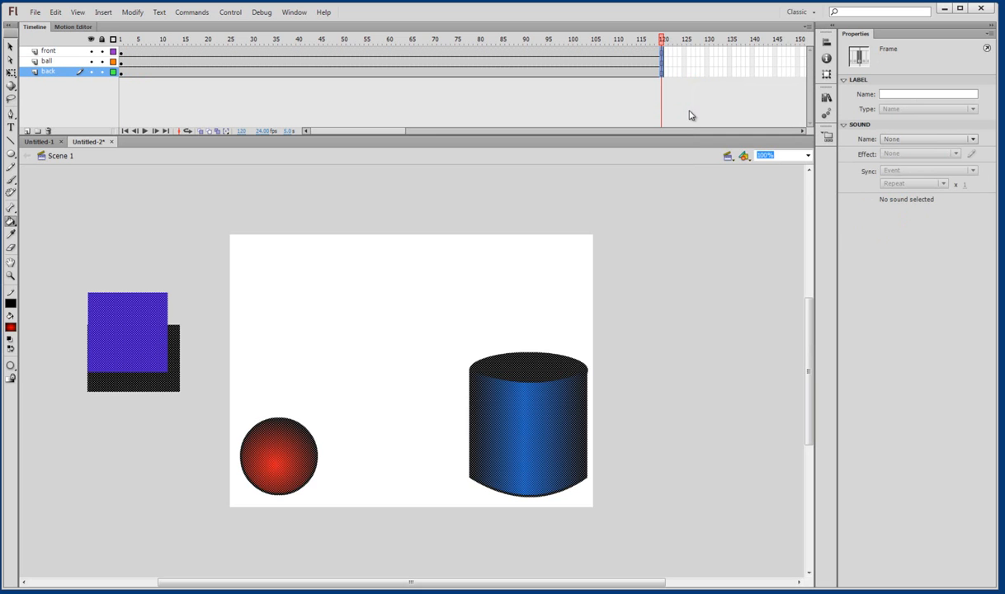
mouse_move(664, 46)
mouse_down()
mouse_move(532, 47)
mouse_move(662, 57)
mouse_move(95, 22)
mouse_move(142, 38)
mouse_move(101, 39)
mouse_move(146, 25)
mouse_move(109, 23)
mouse_up()
click(142, 396)
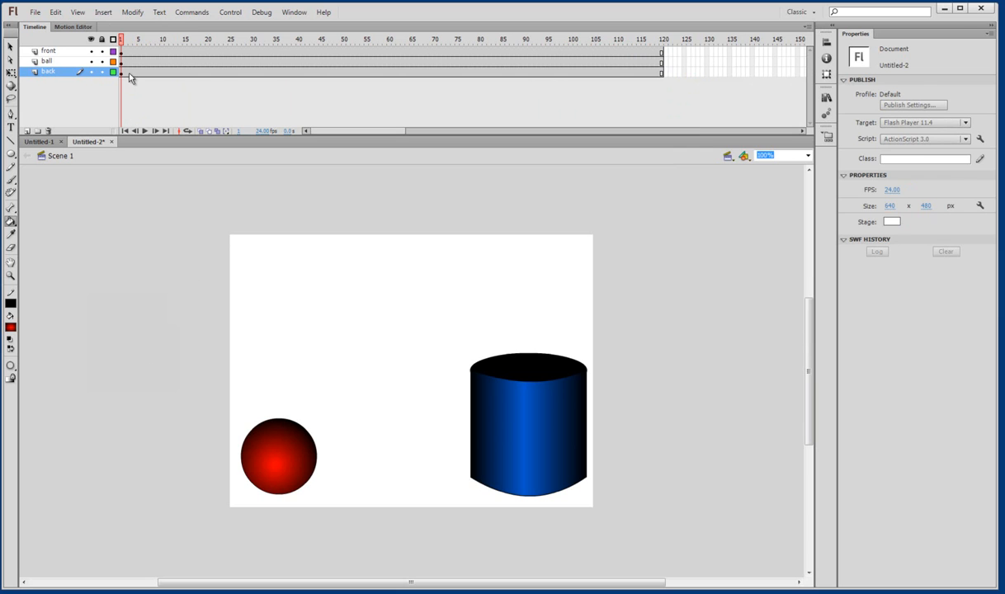
drag(120, 39, 100, 67)
Move the ball's red fill off the stage's left side to about X -154, Y 340 and delete the circular outline left behind
click(10, 46)
drag(294, 437, 209, 473)
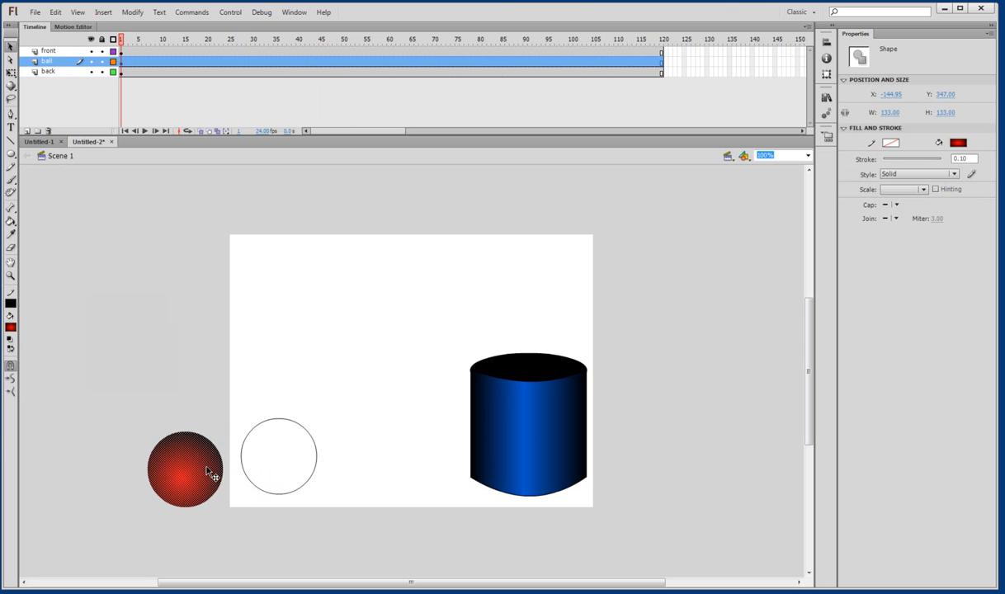
drag(191, 463, 329, 415)
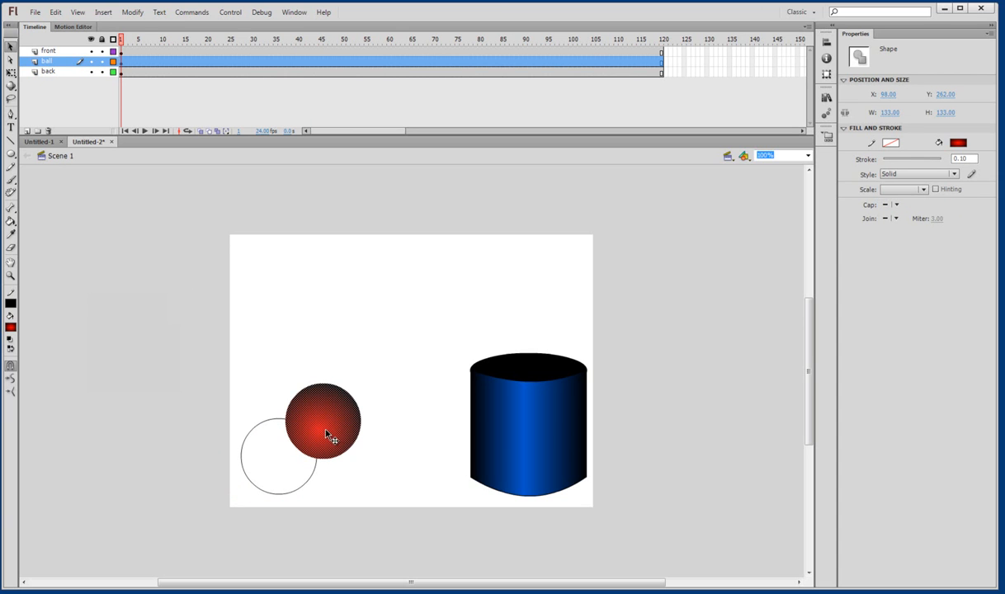
drag(353, 421, 210, 466)
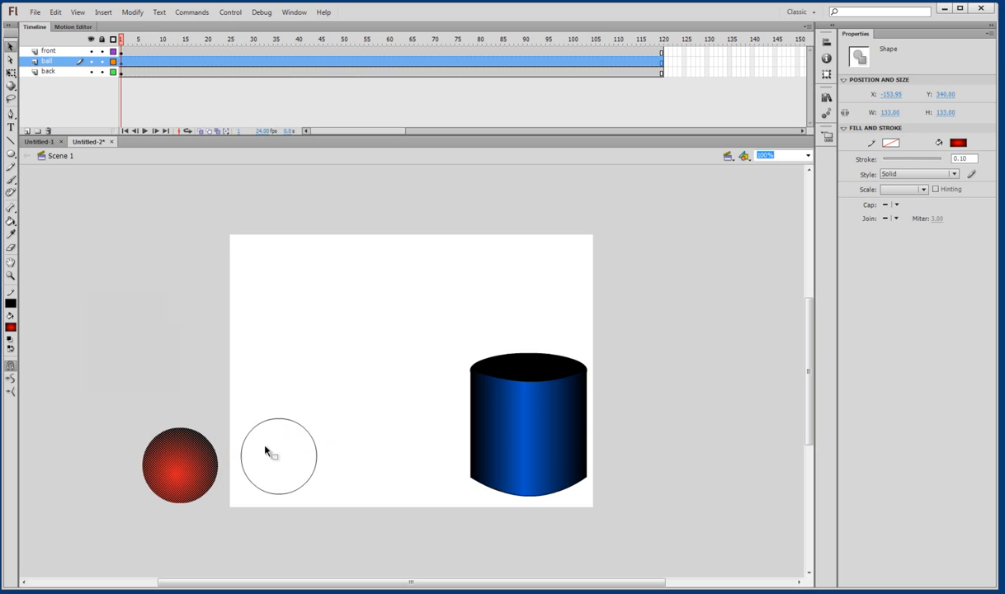
click(275, 421)
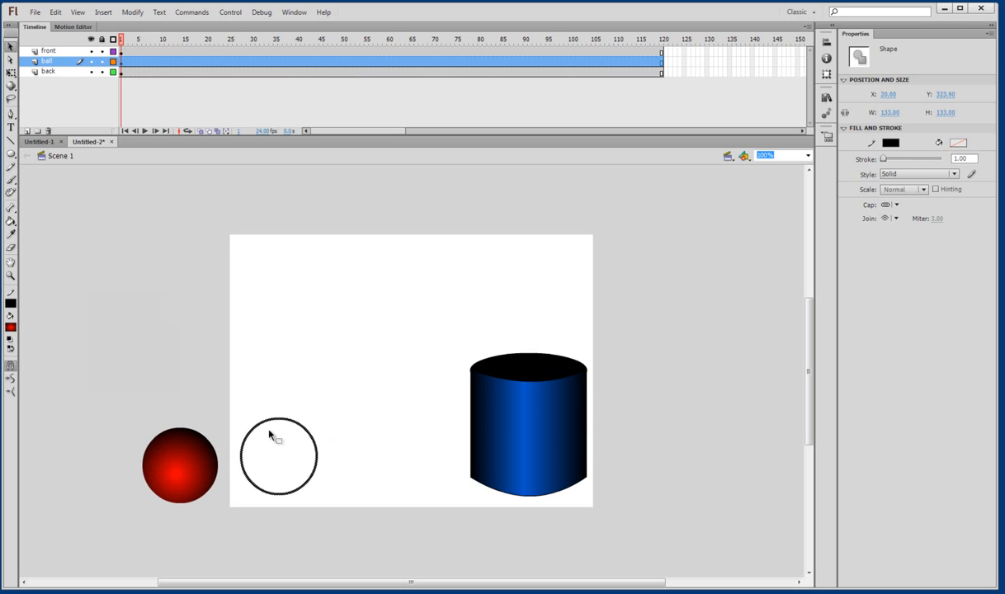
key(Delete)
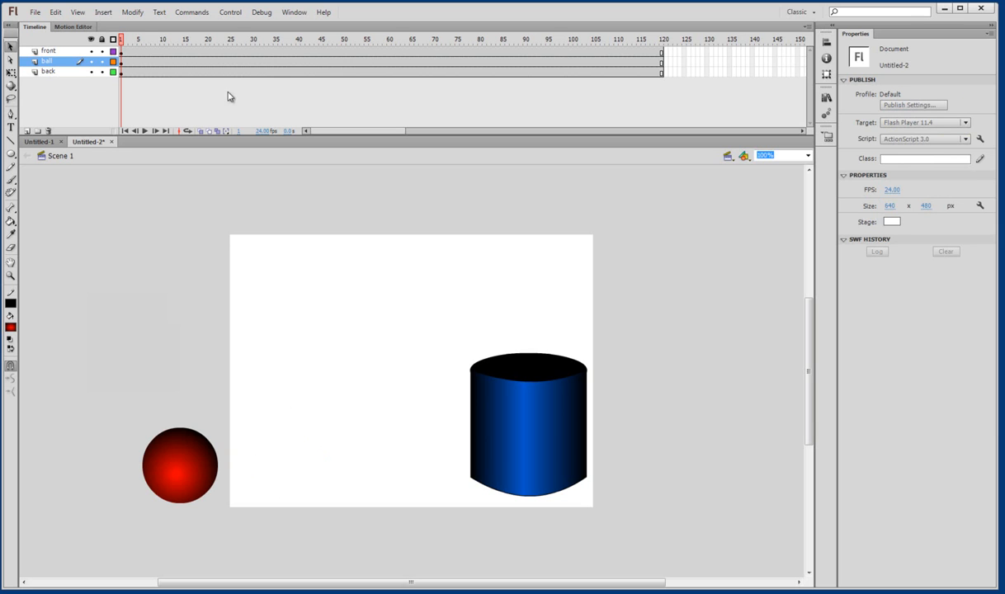
right_click(173, 63)
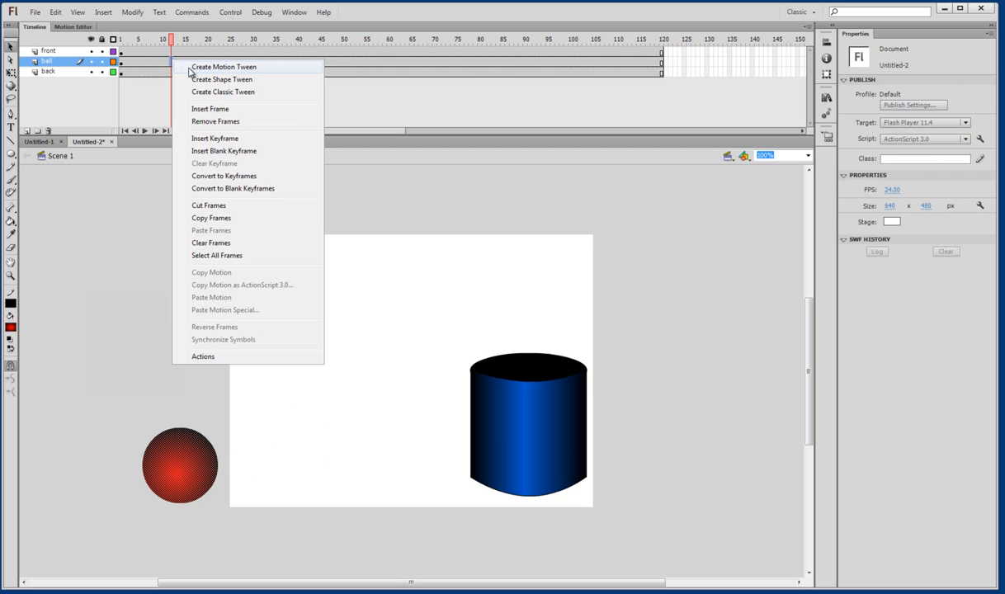
click(191, 69)
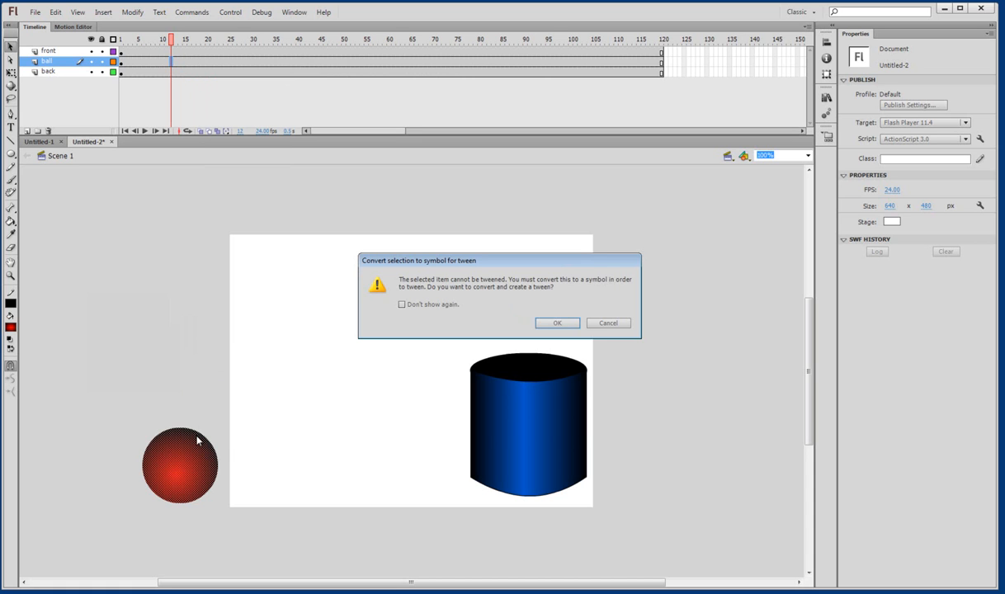
click(553, 323)
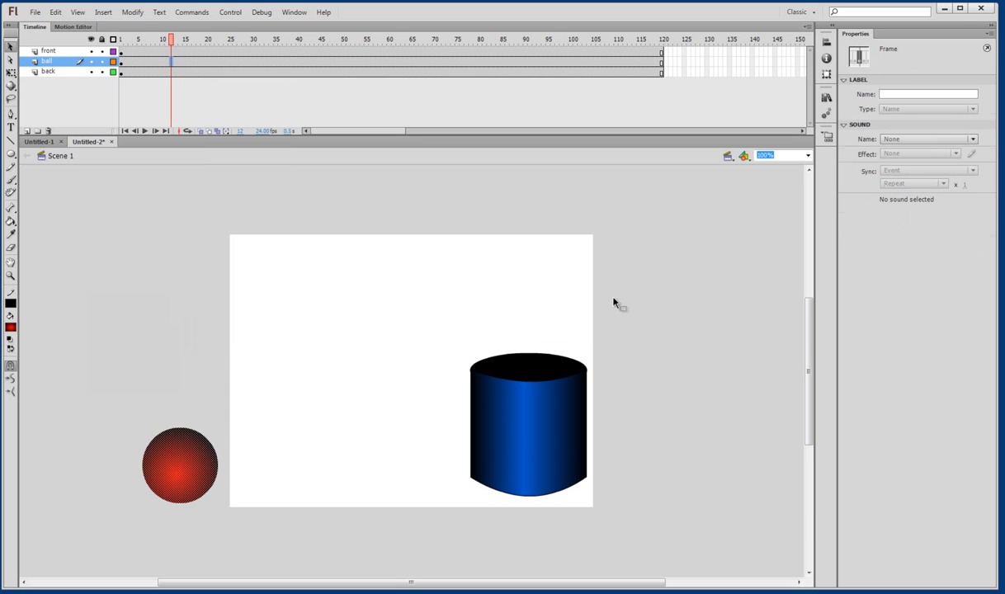
click(827, 99)
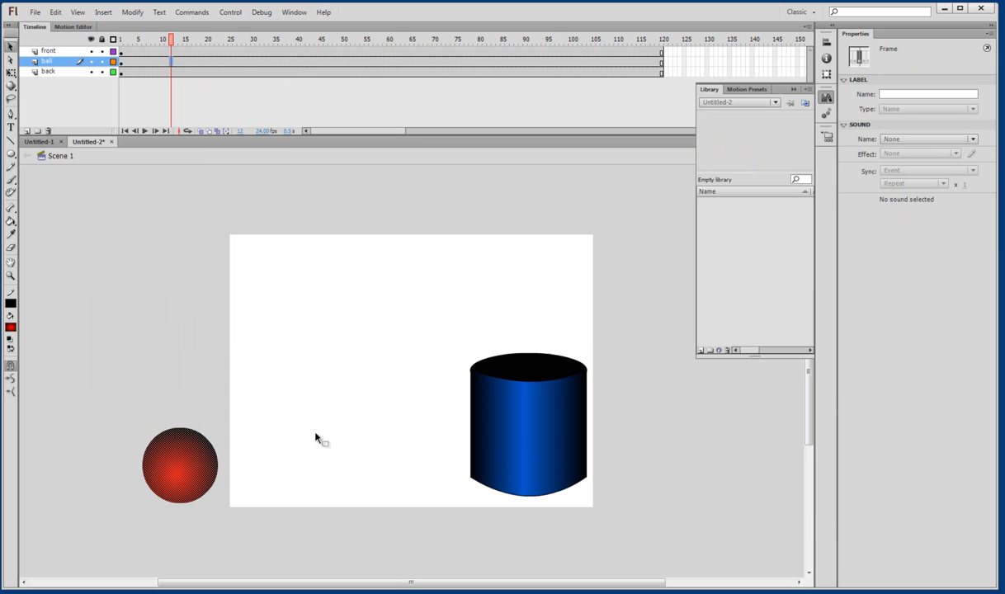
Create a motion tween on the ball layer, converting the ball to a symbol, and display the library
click(176, 62)
right_click(177, 62)
click(202, 70)
click(556, 322)
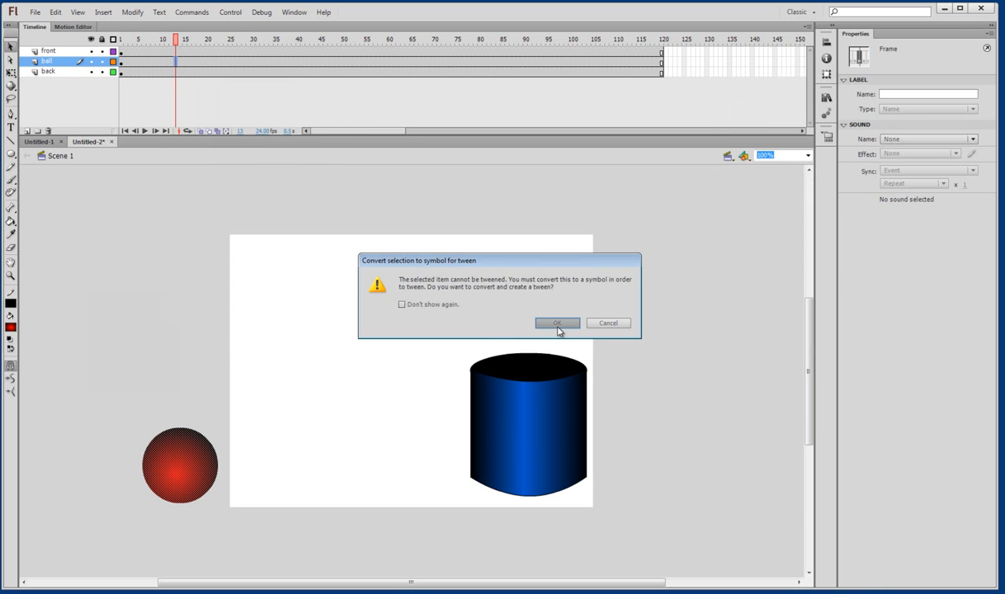
click(827, 98)
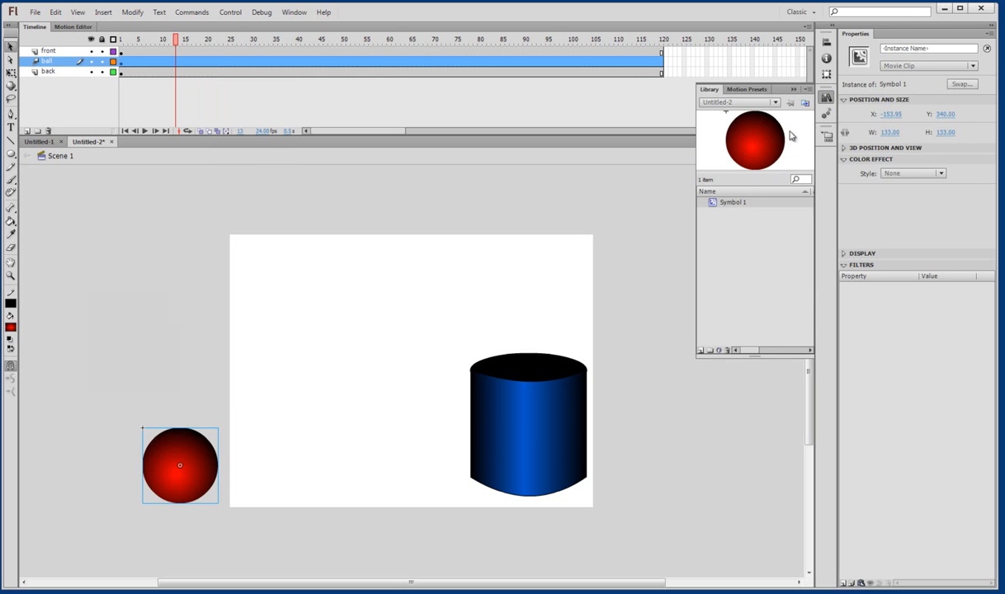
Add a layer above the ball layer and place four instances of Symbol 1 from the library around the stage
click(27, 131)
click(826, 97)
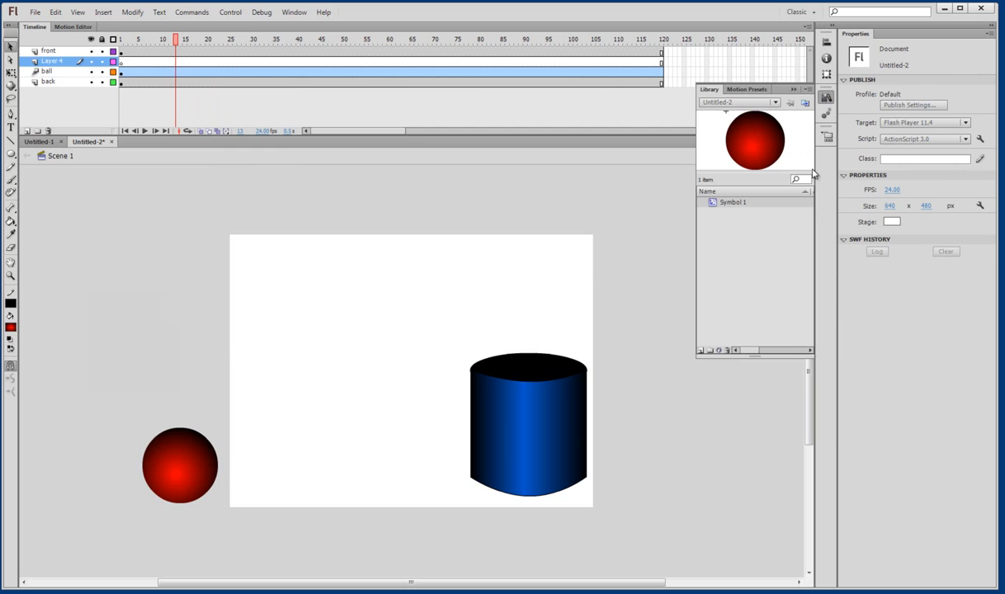
drag(742, 144, 309, 314)
drag(747, 149, 331, 430)
drag(730, 146, 524, 322)
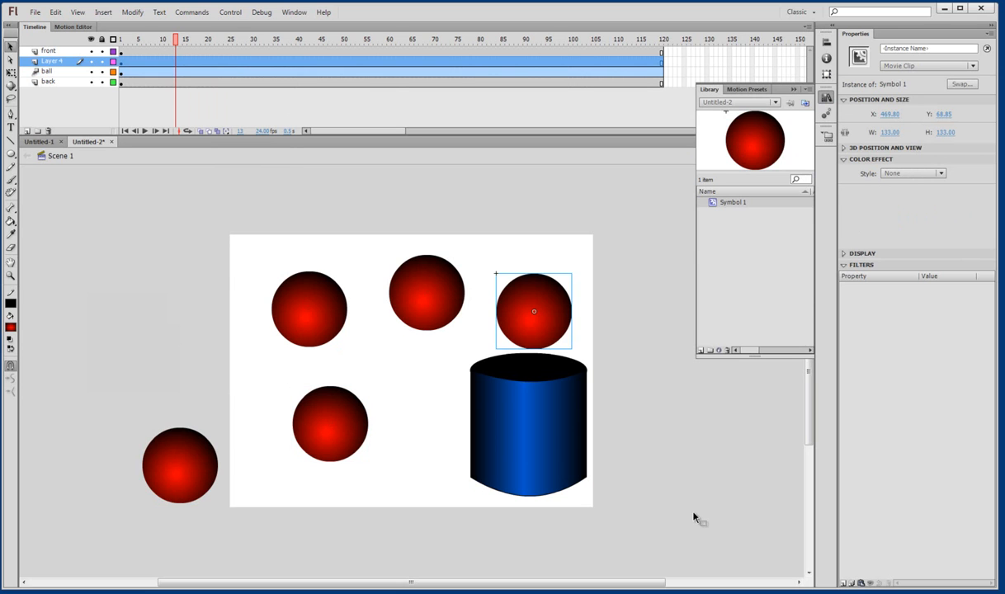
Open Symbol 1 for editing and fill its ball with the preset green radial gradient, highlighted toward the upper left
double_click(712, 206)
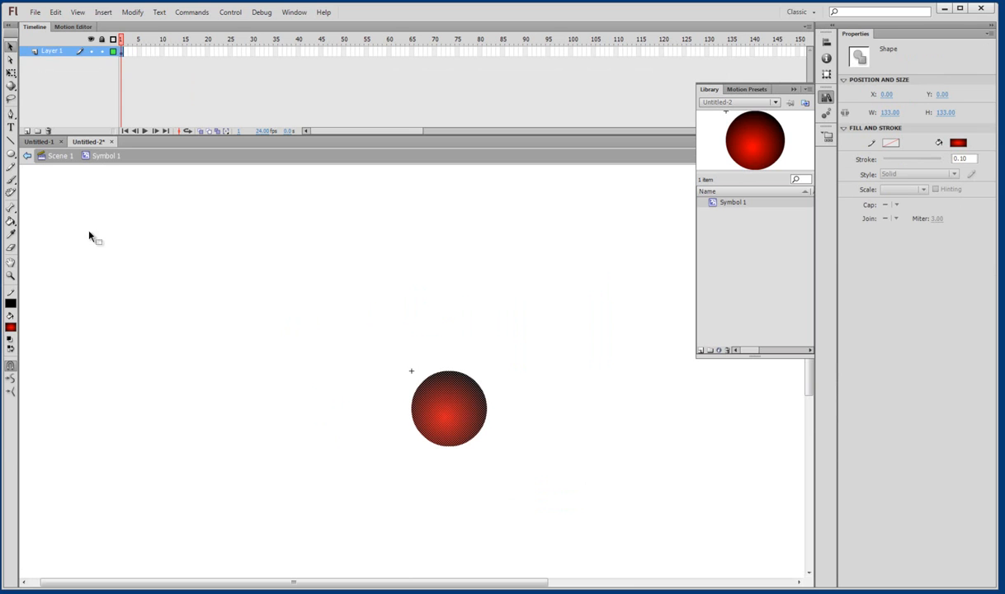
click(11, 327)
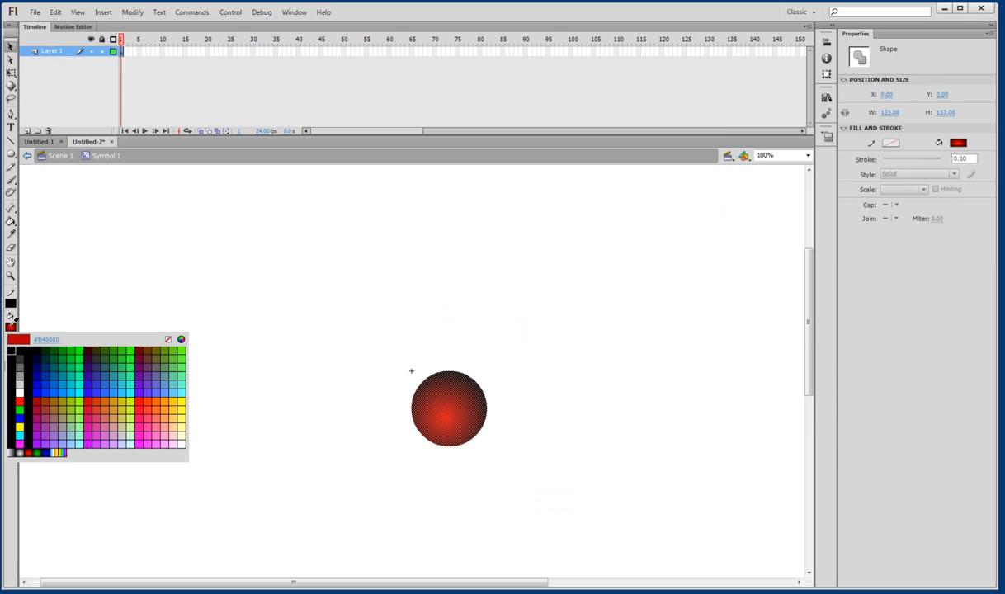
click(37, 451)
click(11, 221)
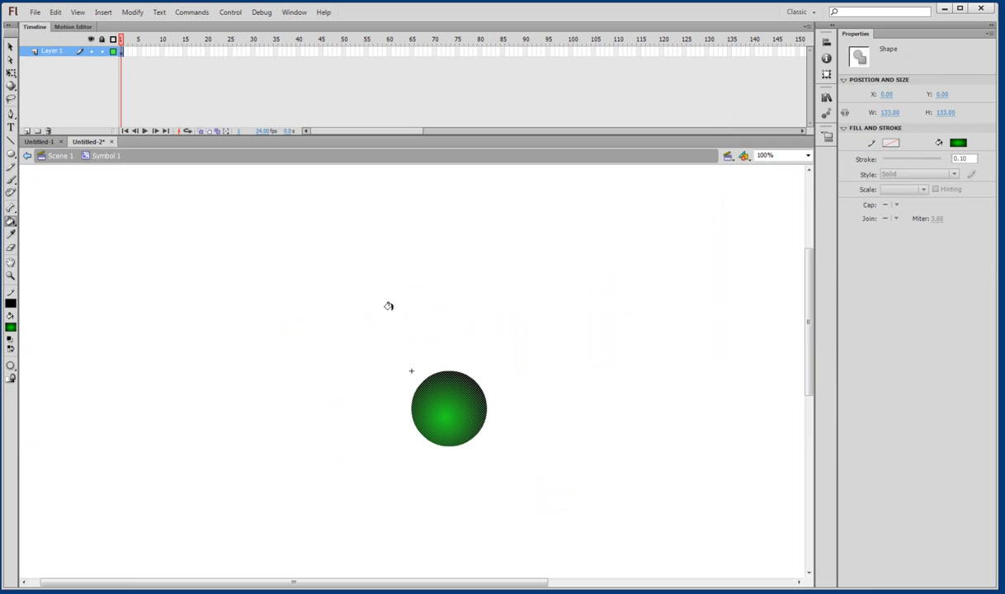
click(436, 402)
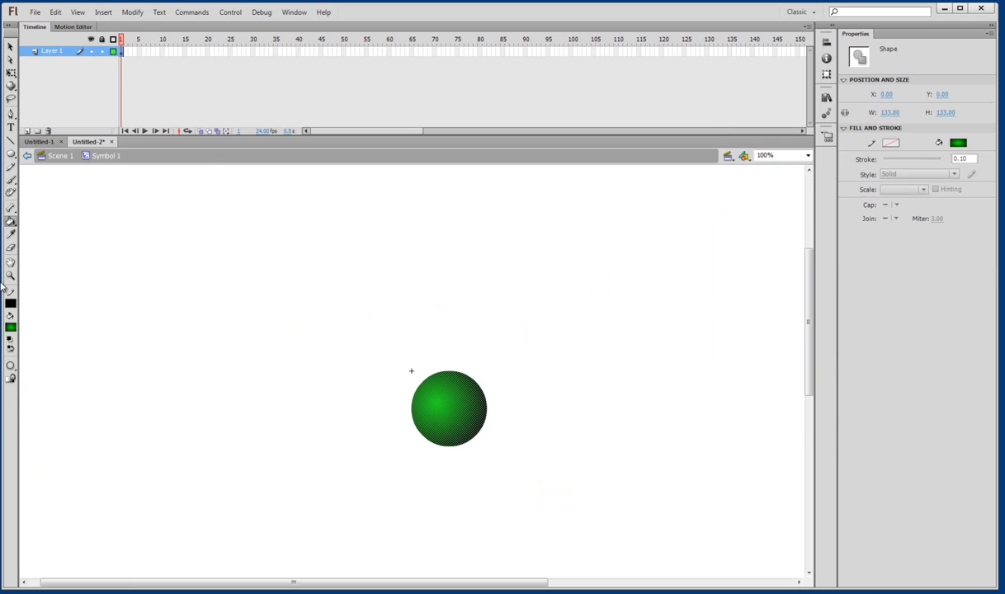
Return from symbol editing to Scene 1 and delete Layer 4 with its four extra ball instances
click(59, 155)
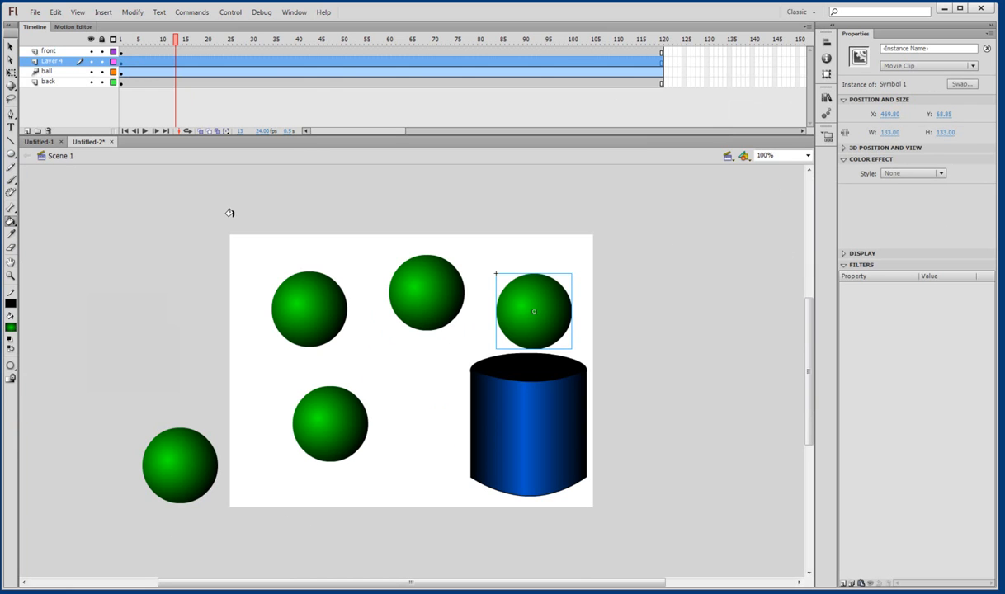
click(47, 64)
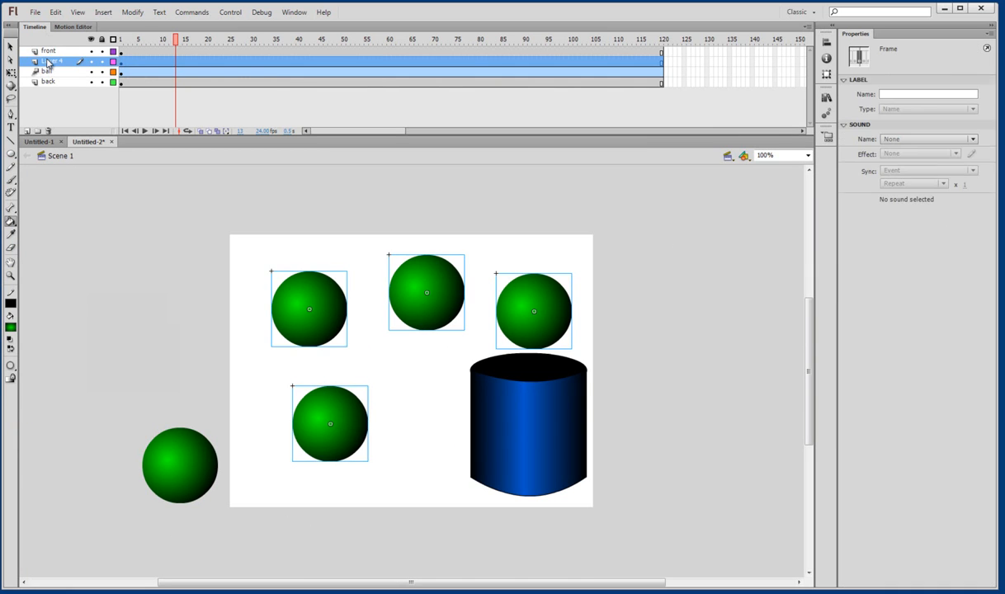
click(48, 131)
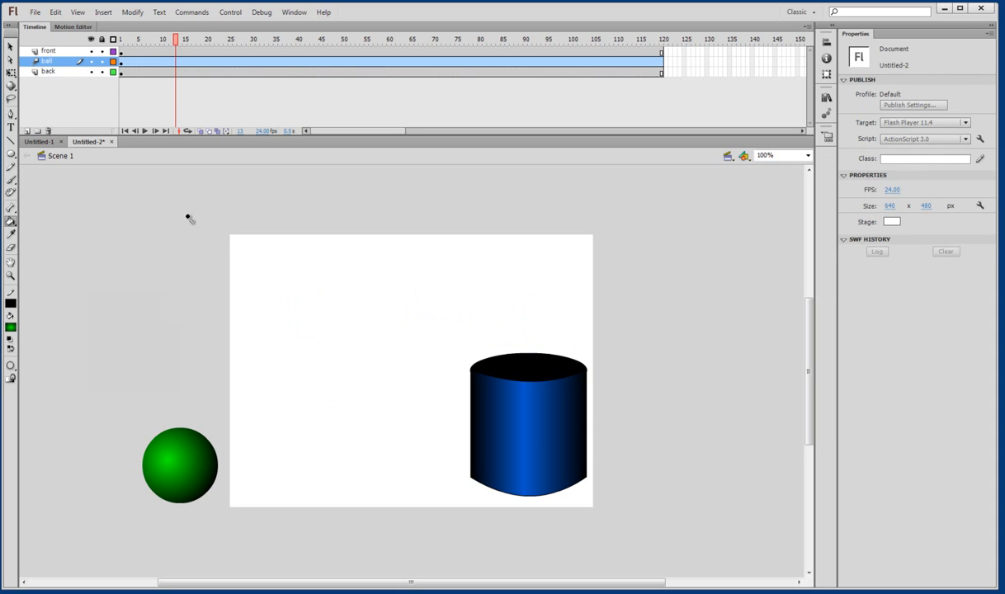
At frame 12 of the ball's motion tween, move the ball to X 40, Y 0 near the stage's upper left
click(171, 40)
drag(171, 40, 122, 40)
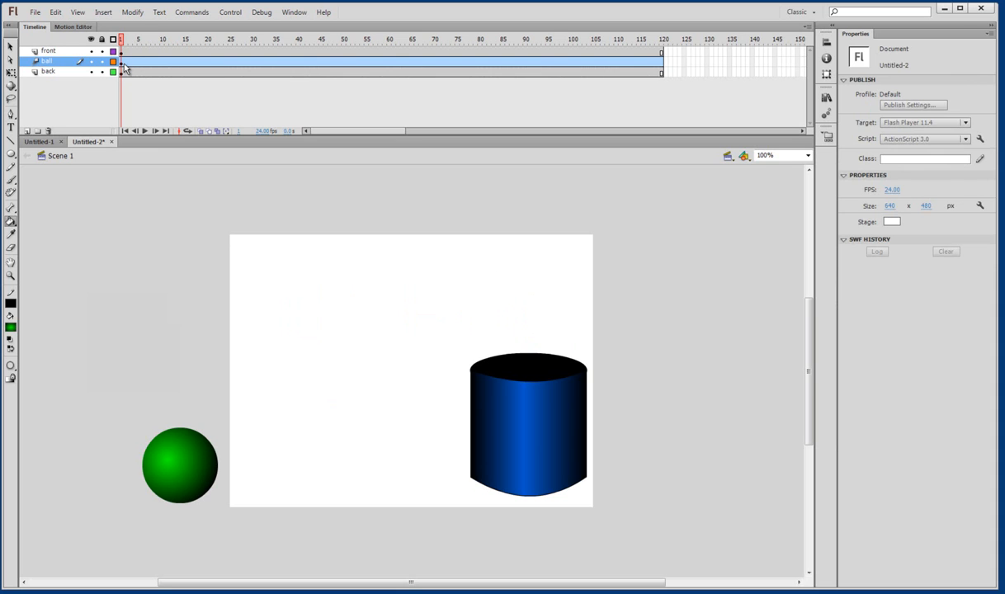
click(122, 63)
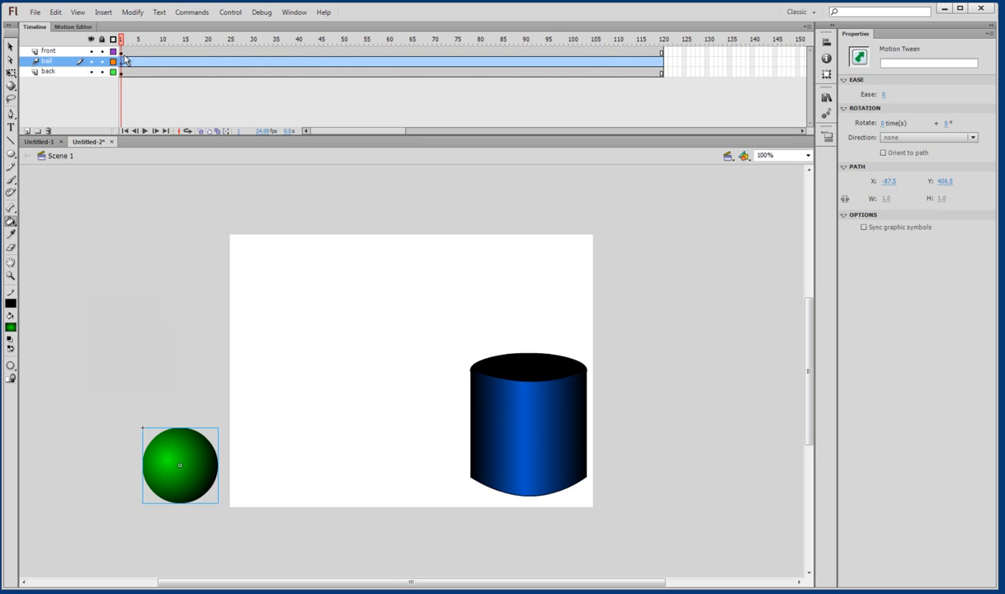
drag(122, 39, 173, 52)
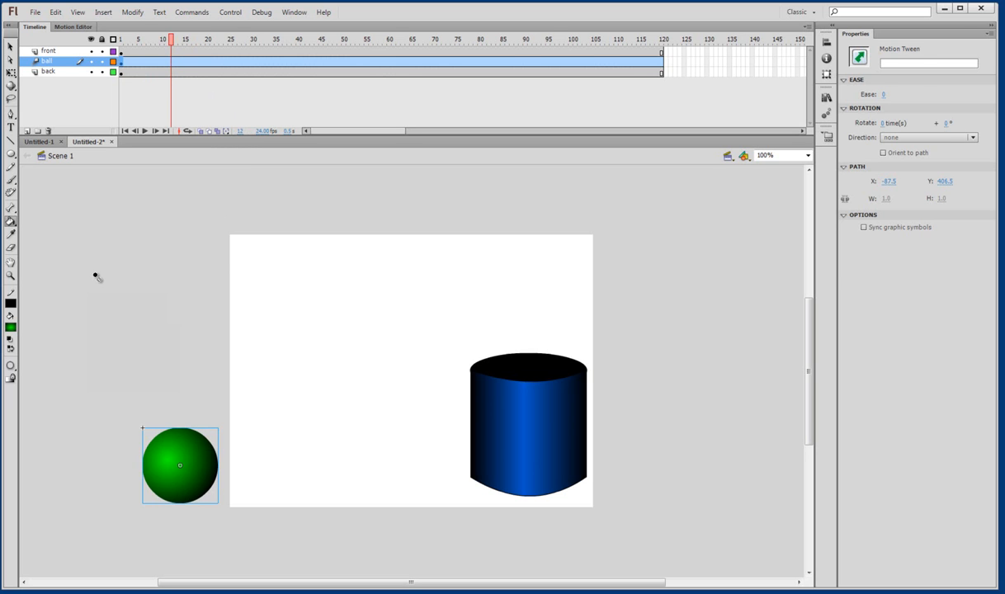
click(12, 48)
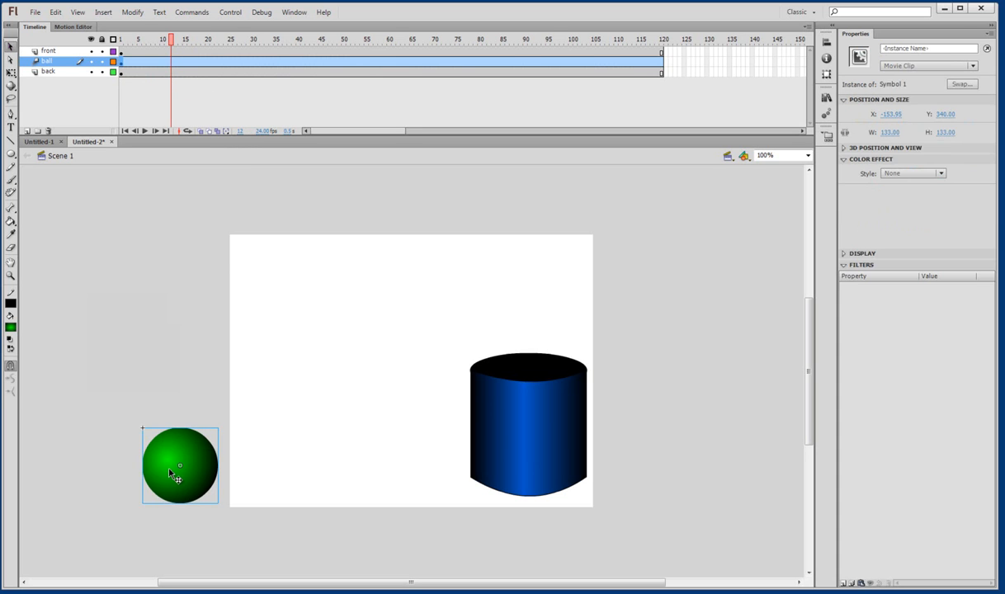
drag(188, 491, 300, 298)
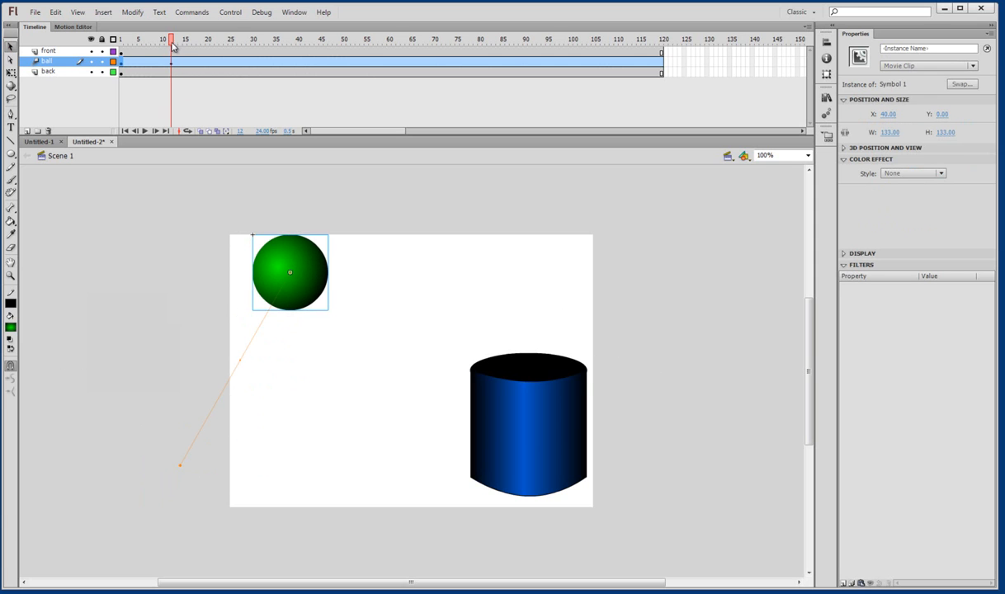
At frame 24, move the ball down to the stage's lower edge at about X 147, Y 354
drag(170, 40, 225, 40)
click(298, 242)
drag(312, 285, 371, 486)
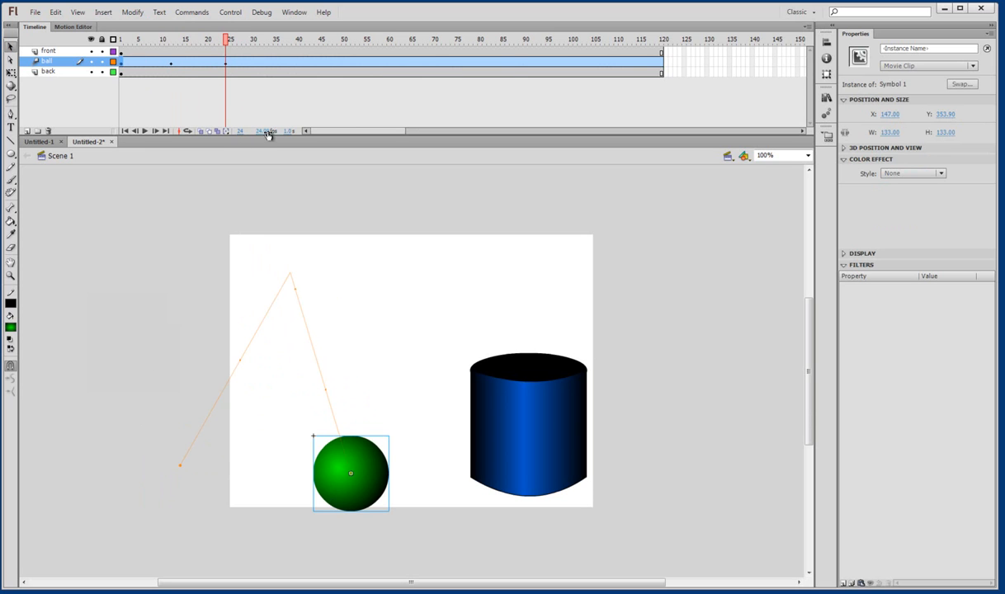
Position the ball at about X 342, Y 0 at frame 36 and at about X 461, Y 294 inside the cylinder at frame 50
drag(222, 40, 280, 45)
click(372, 477)
drag(372, 477, 481, 279)
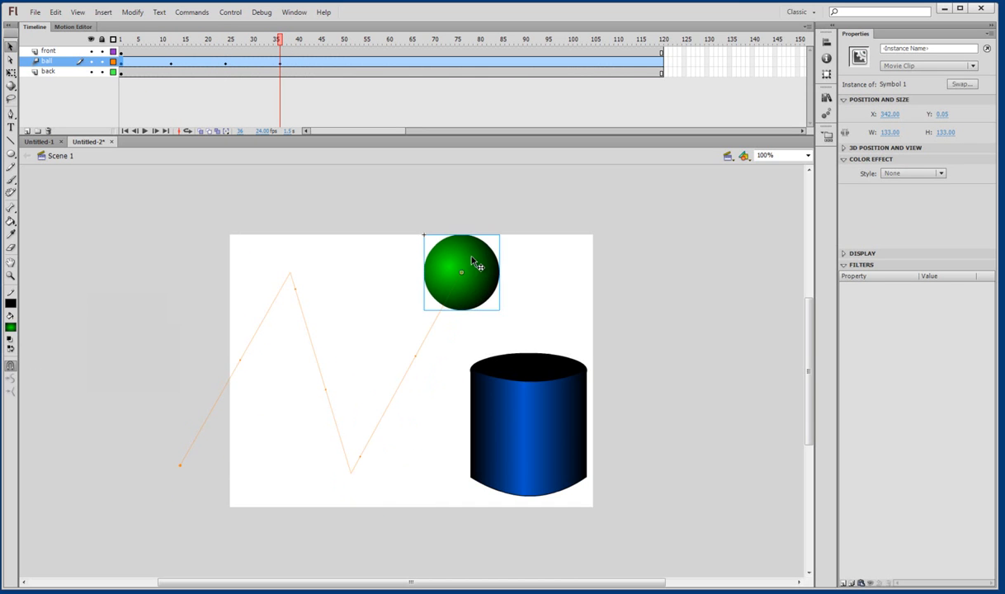
drag(282, 41, 344, 41)
drag(499, 283, 561, 456)
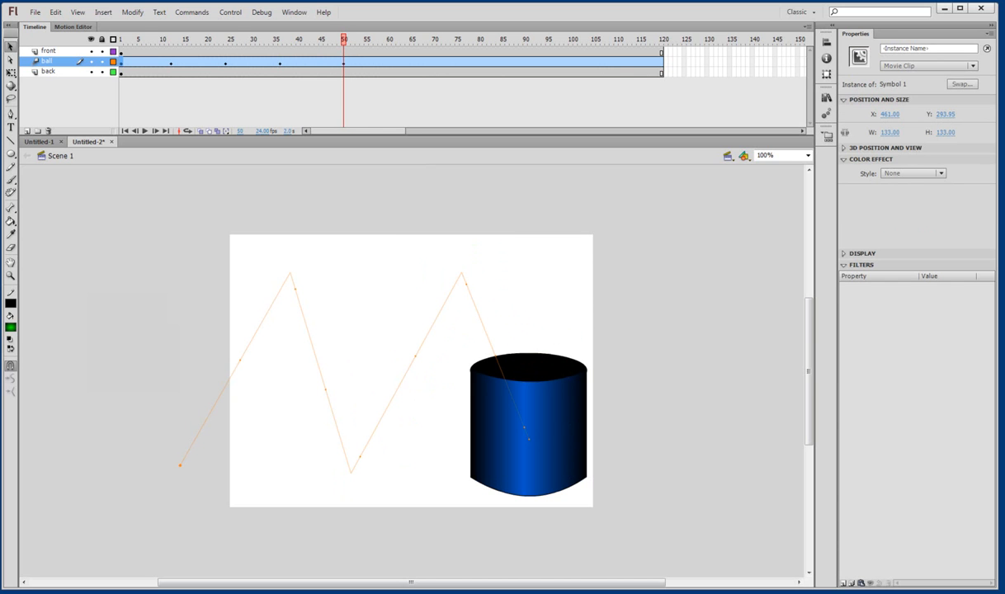
Rewind to frame 1, test the movie to watch the ball bounce into the cylinder, and close the preview
drag(334, 41, 99, 9)
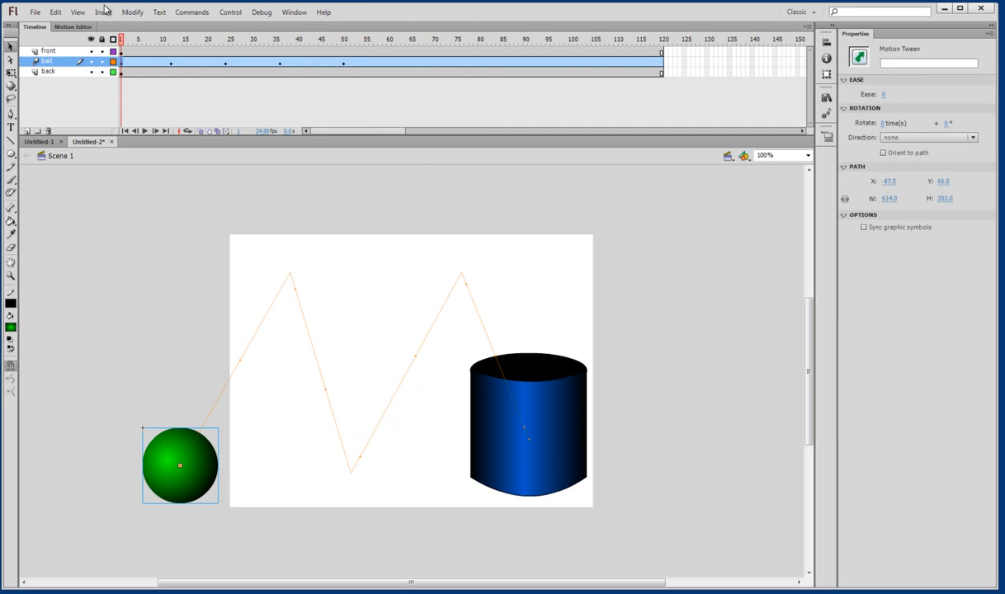
key(ctrl+Return)
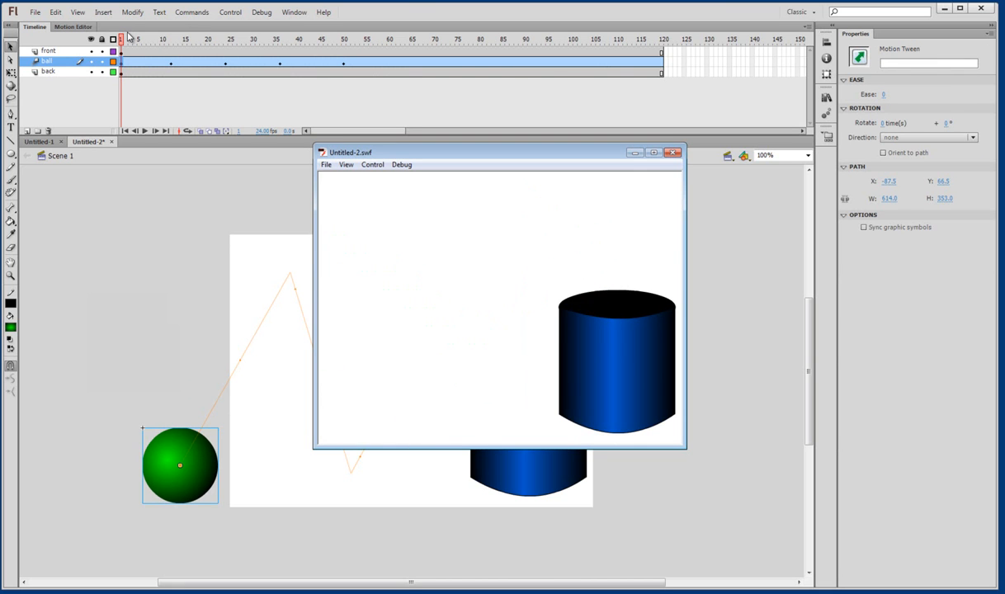
click(673, 152)
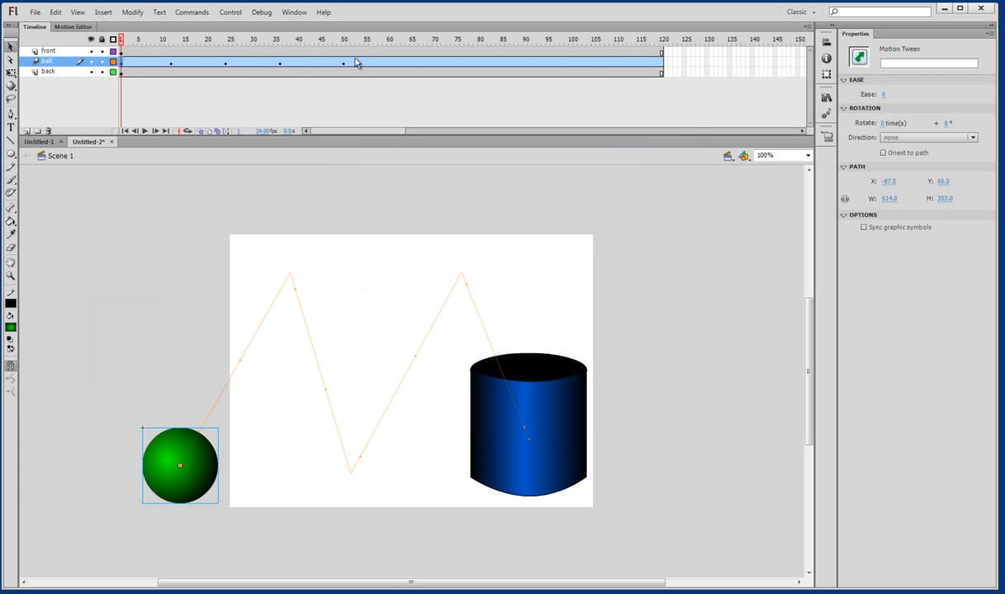
Bend the straight segments of the ball's motion path into outward-curving arcs so that it follows two rounded bounces
drag(121, 38, 257, 39)
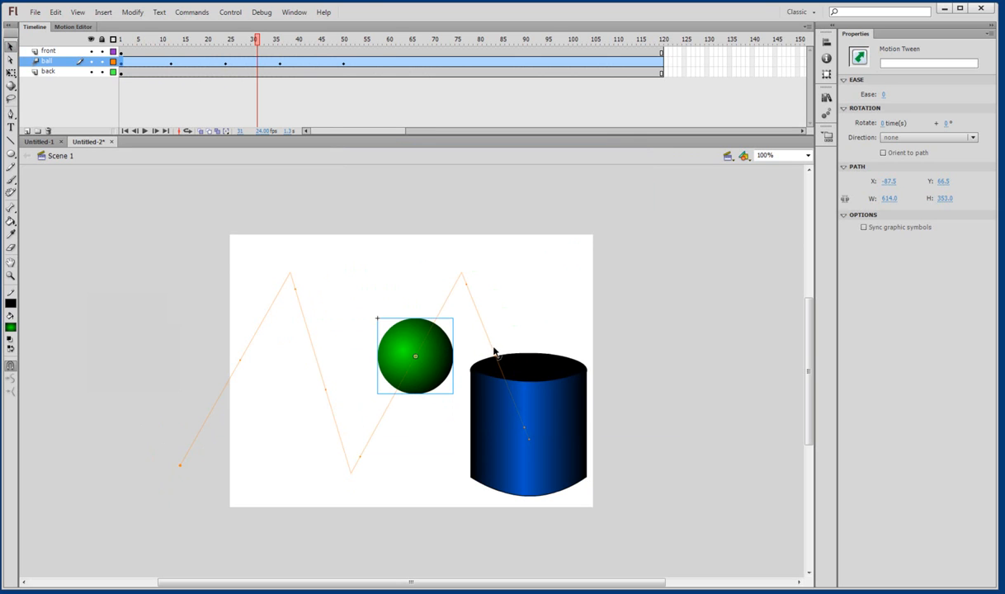
drag(493, 351, 520, 350)
click(396, 376)
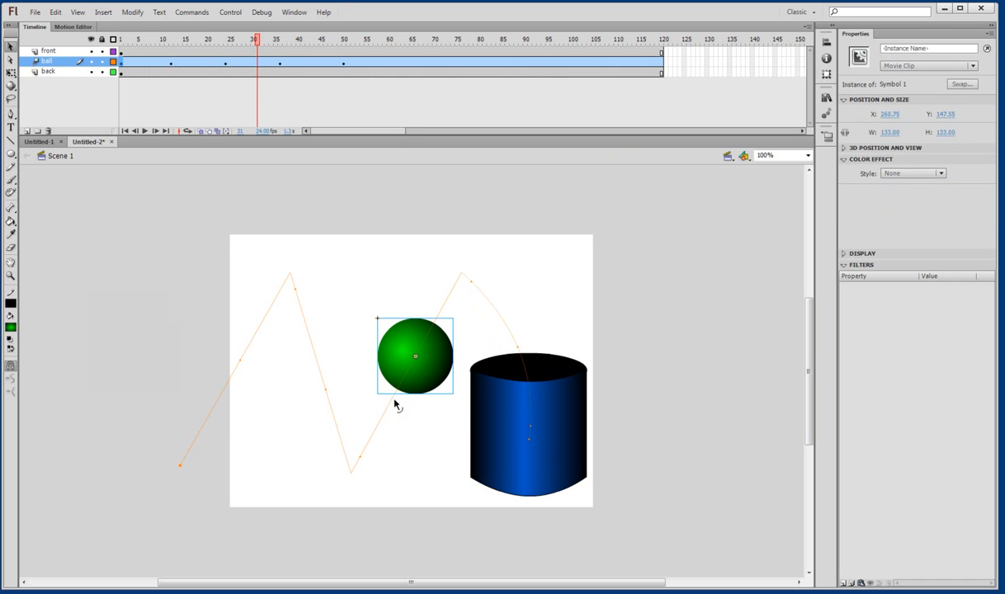
drag(393, 405, 379, 390)
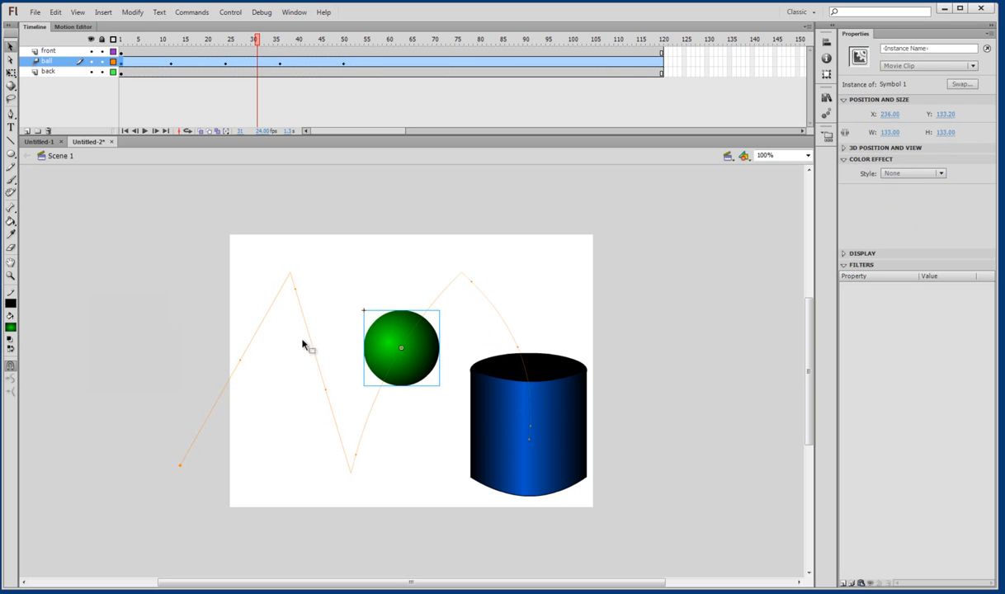
drag(313, 349, 231, 325)
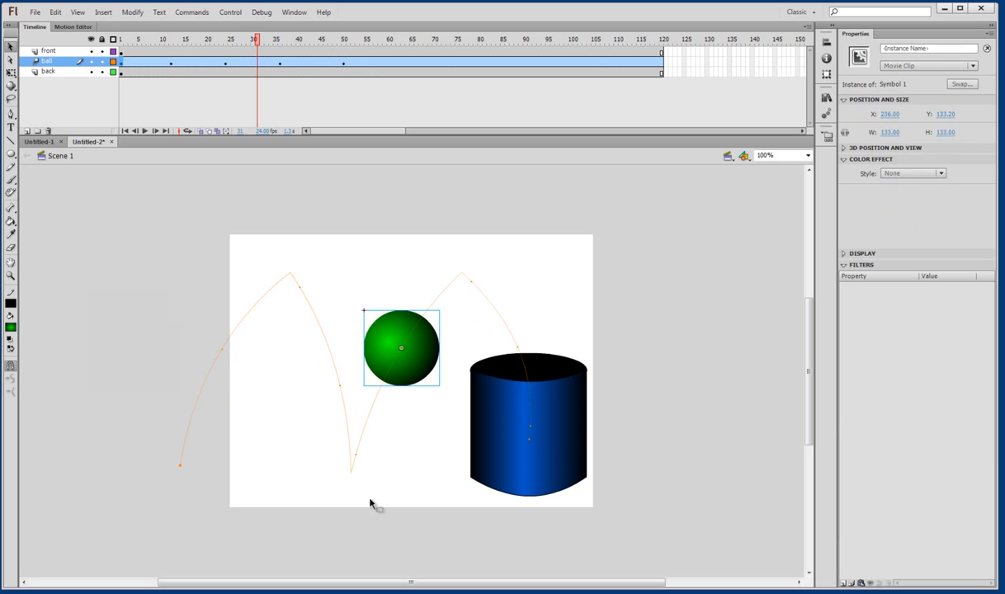
drag(255, 41, 219, 103)
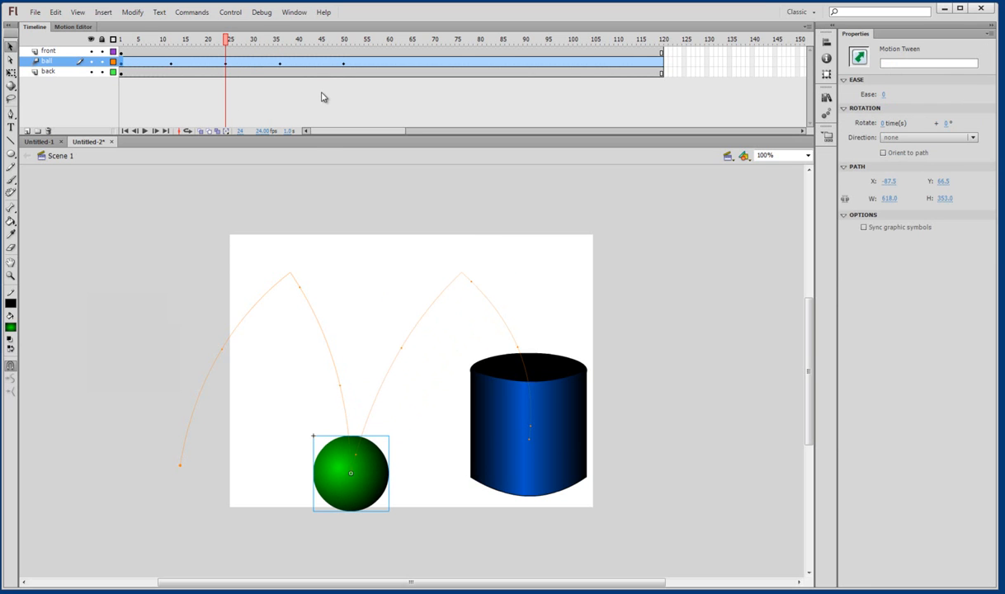
mouse_move(228, 50)
mouse_down()
mouse_move(206, 49)
mouse_move(228, 66)
mouse_up()
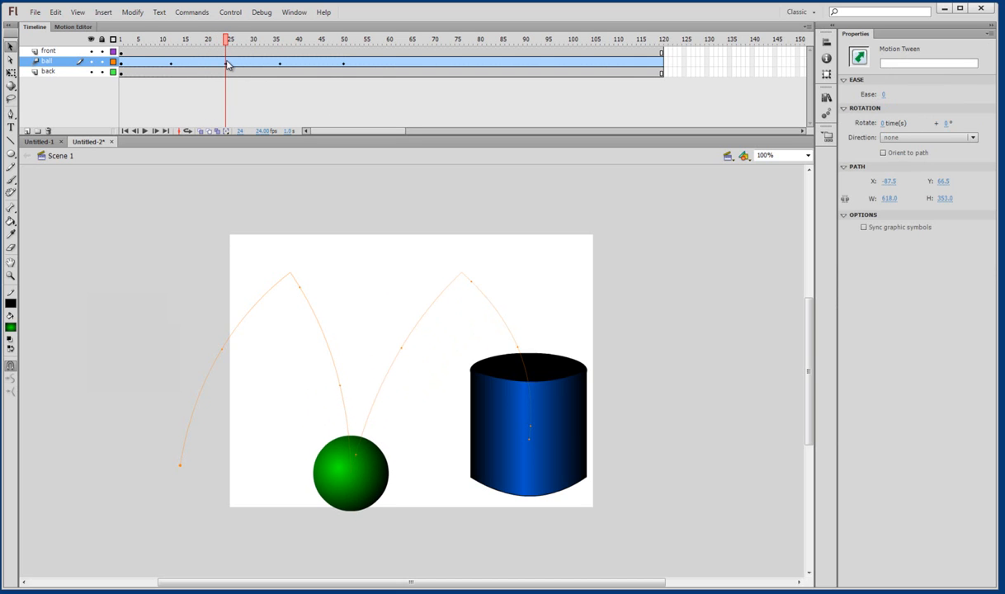
drag(228, 64, 210, 71)
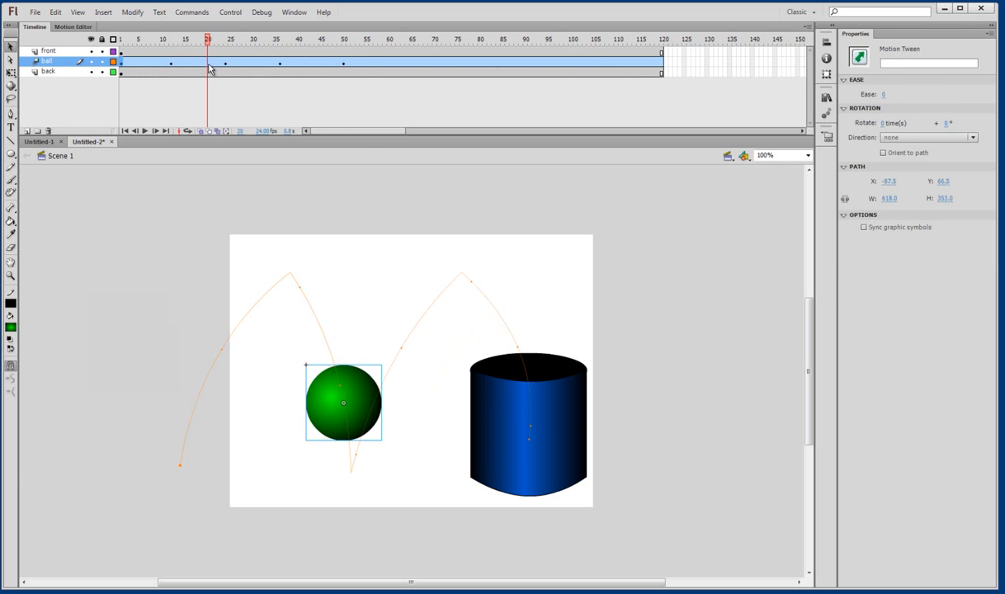
right_click(211, 67)
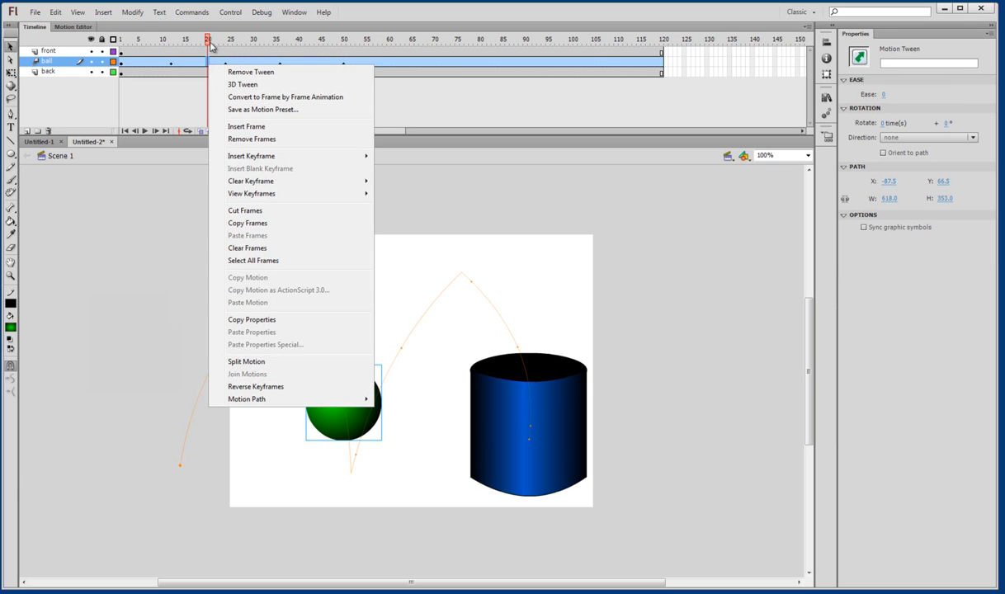
click(217, 43)
Insert a keyframe for all properties at frame 22 of the ball layer, just before the ball lands
drag(217, 43, 224, 47)
click(219, 63)
click(214, 62)
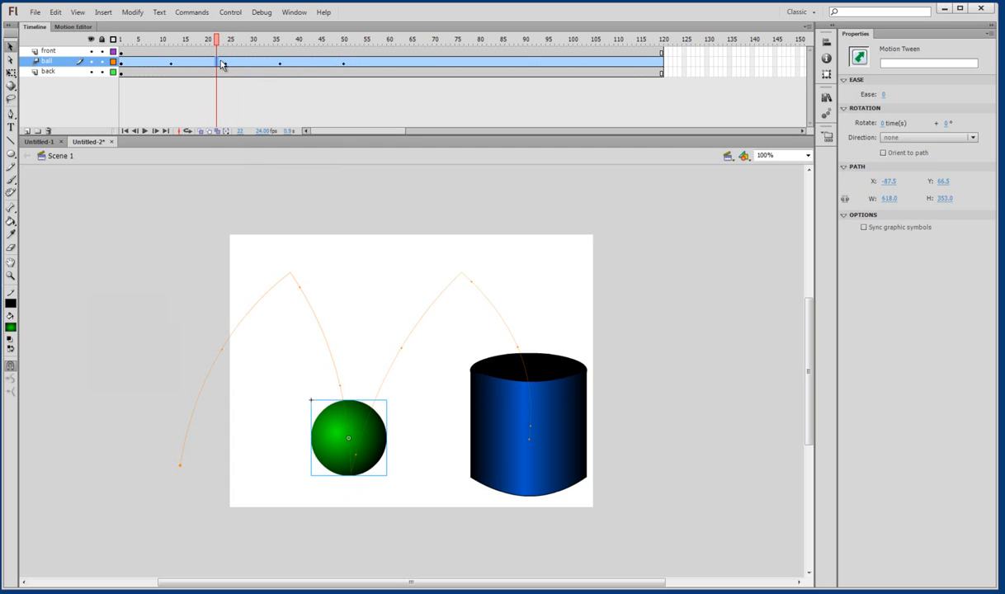
click(221, 64)
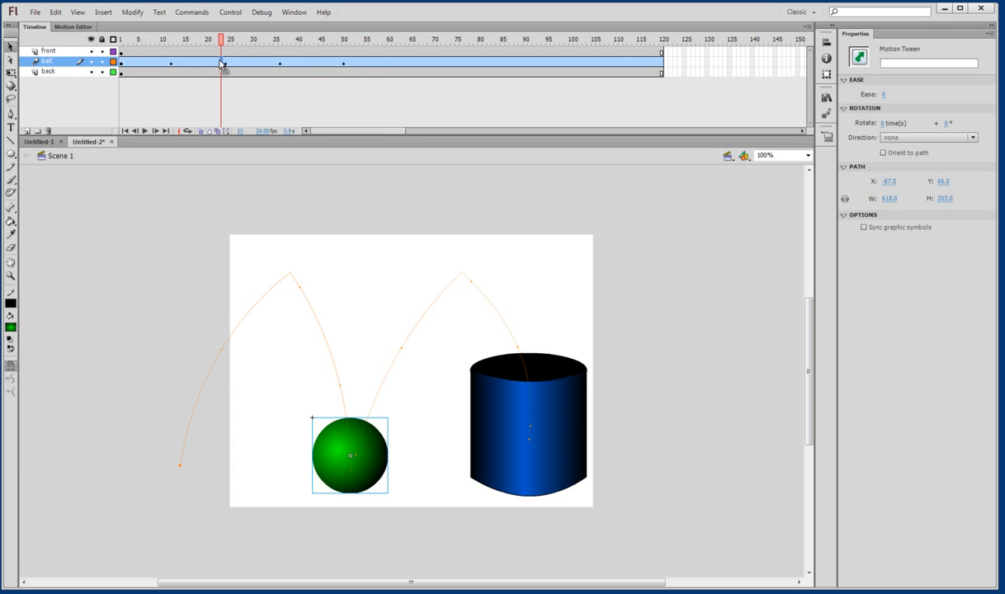
click(215, 63)
right_click(216, 62)
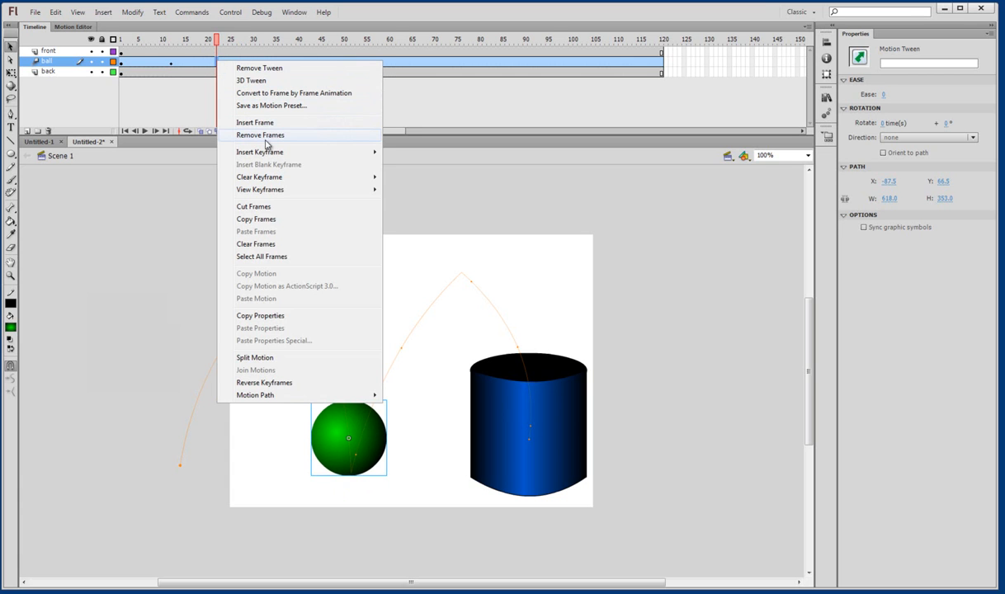
mouse_move(262, 154)
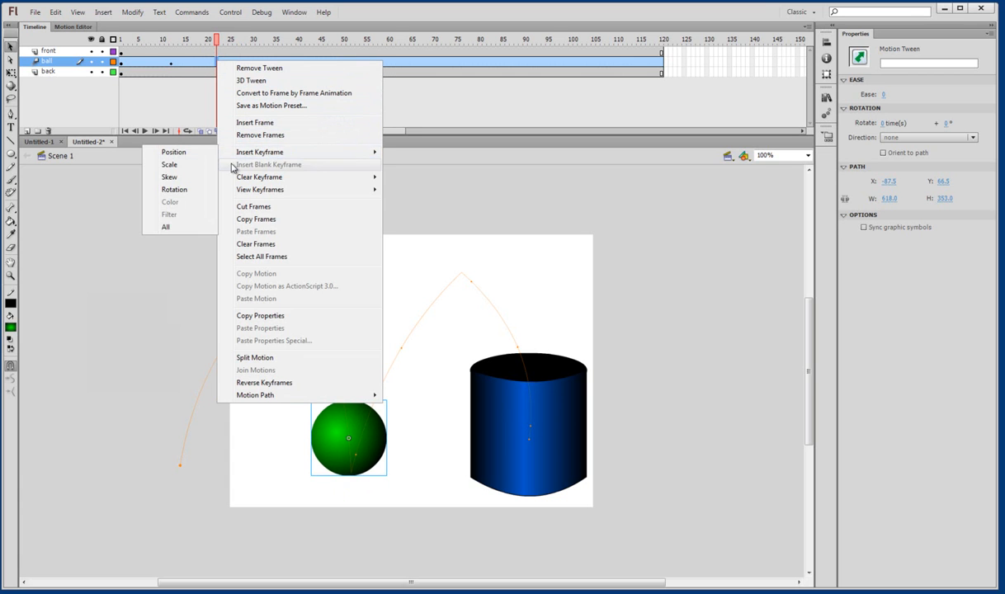
click(180, 229)
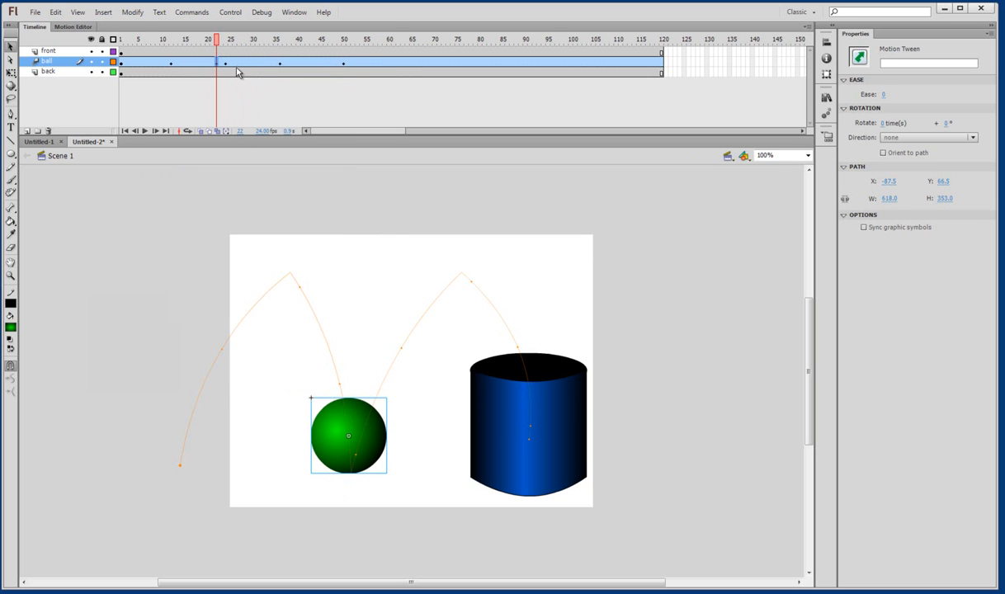
Insert a keyframe for all properties at frame 28 of the ball layer, just after the ball's landing
click(239, 64)
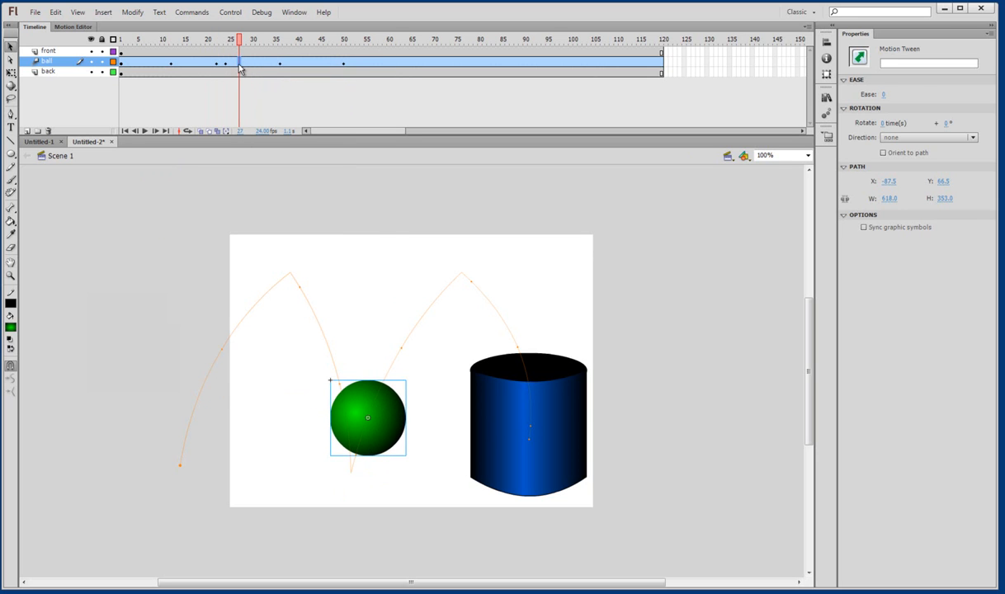
click(243, 64)
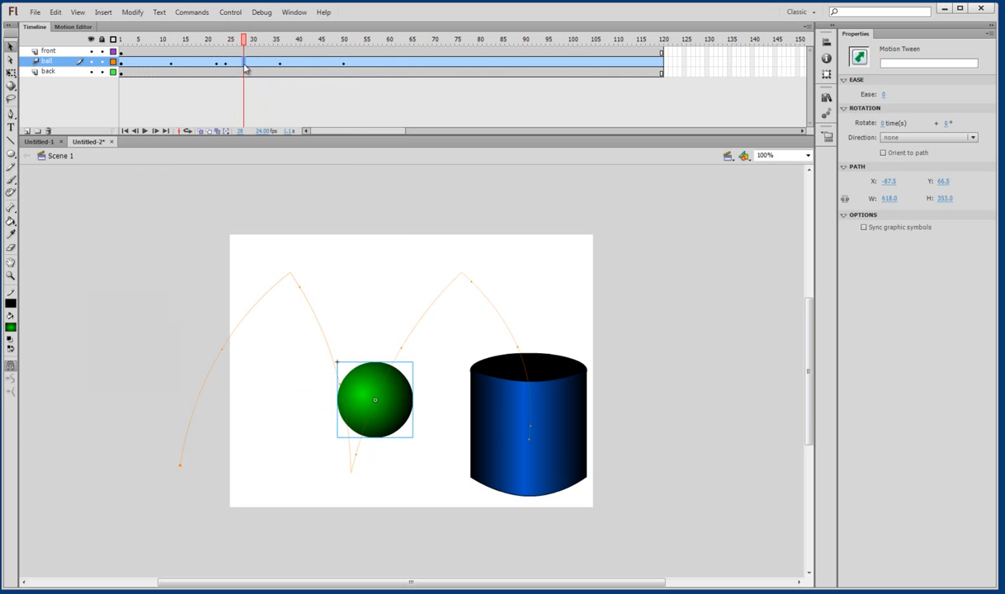
right_click(243, 64)
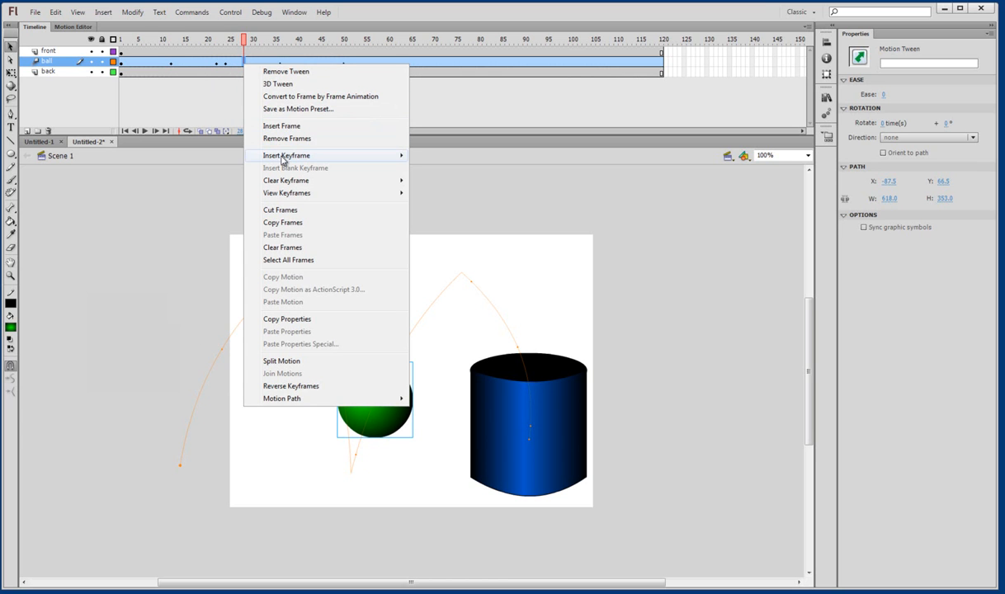
mouse_move(284, 156)
click(194, 229)
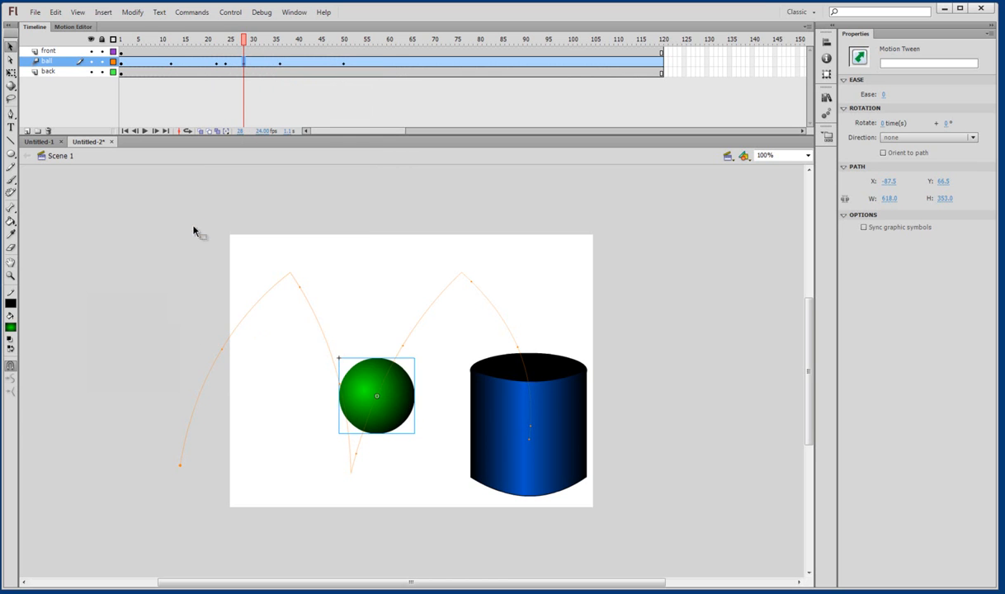
At frame 24, squash the ball vertically to a height of 101 with the Free Transform tool
drag(244, 43, 225, 43)
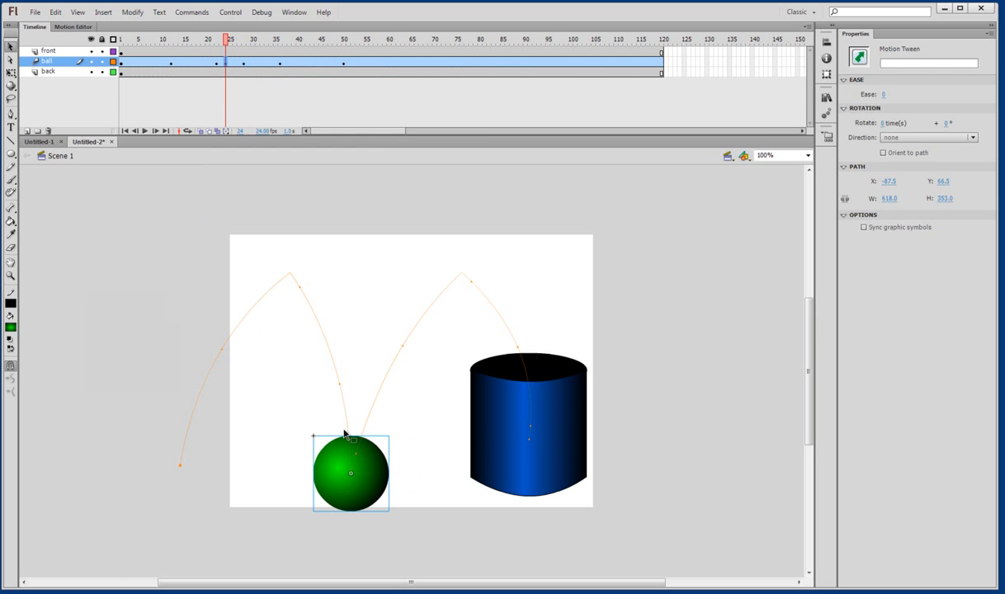
click(11, 72)
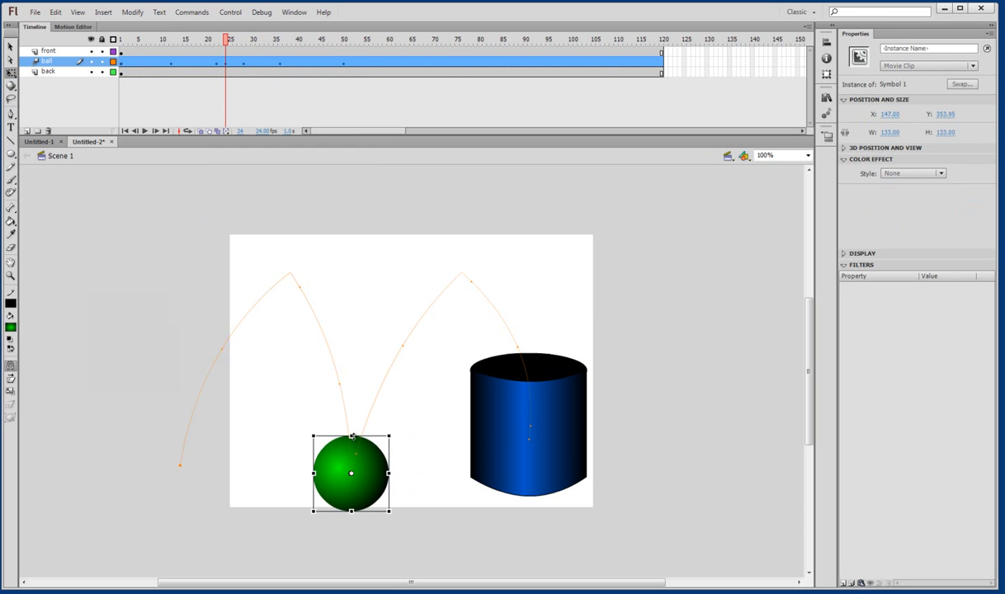
drag(351, 437, 310, 426)
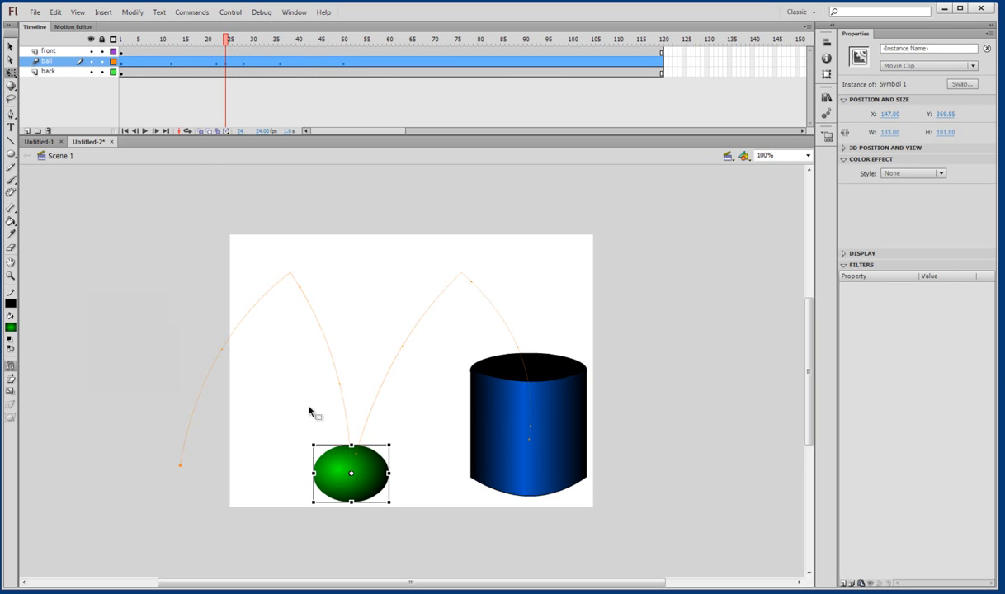
Check the ball's shape at the keyframes at frames 22 and 28 around the squashed landing
click(218, 64)
click(227, 39)
mouse_move(230, 47)
mouse_down()
mouse_move(218, 52)
mouse_move(247, 65)
mouse_move(216, 64)
mouse_move(240, 64)
mouse_up()
click(244, 64)
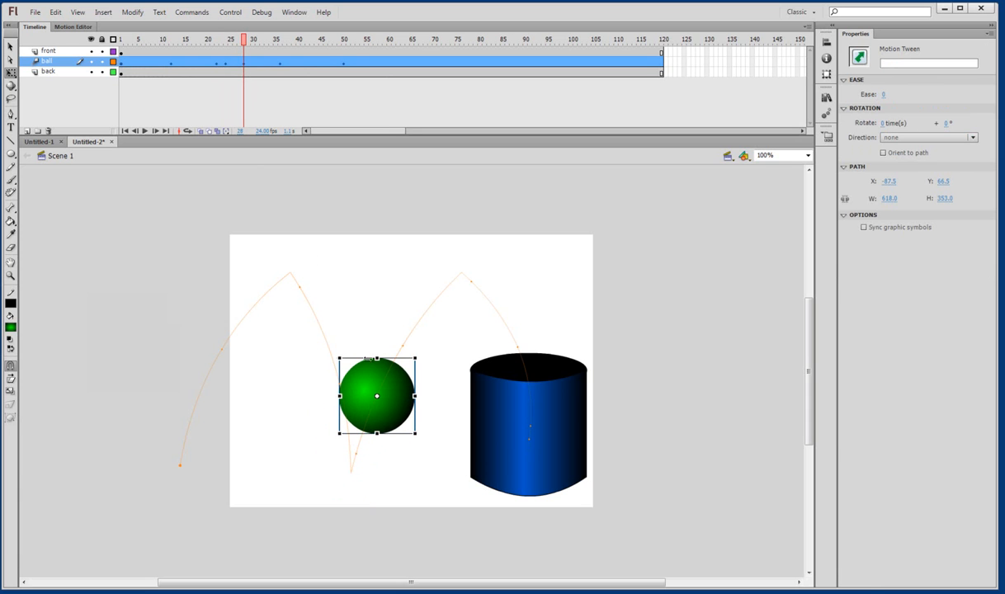
Skew and stretch the ball toward its direction of travel at frame 28 with the Free Transform tool, and test the movie
drag(344, 348, 393, 350)
mouse_move(246, 42)
mouse_down()
mouse_move(205, 41)
mouse_move(250, 41)
mouse_up()
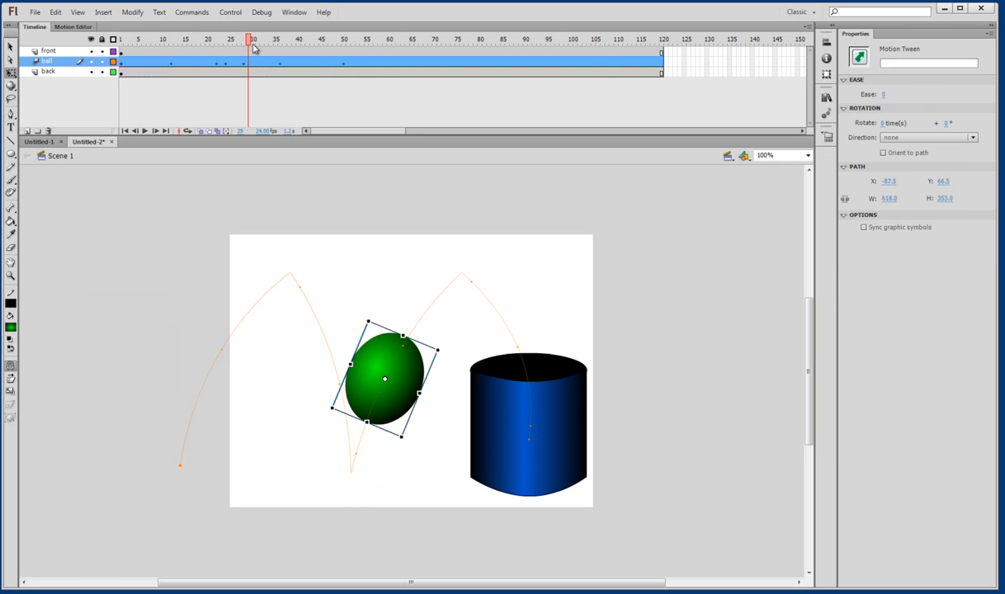
key(ctrl+Return)
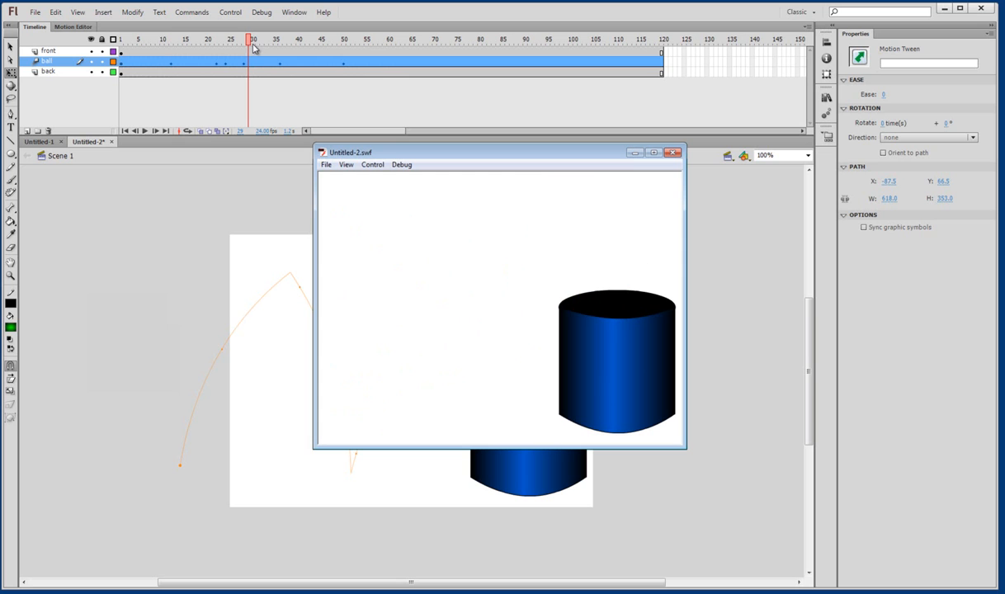
click(673, 154)
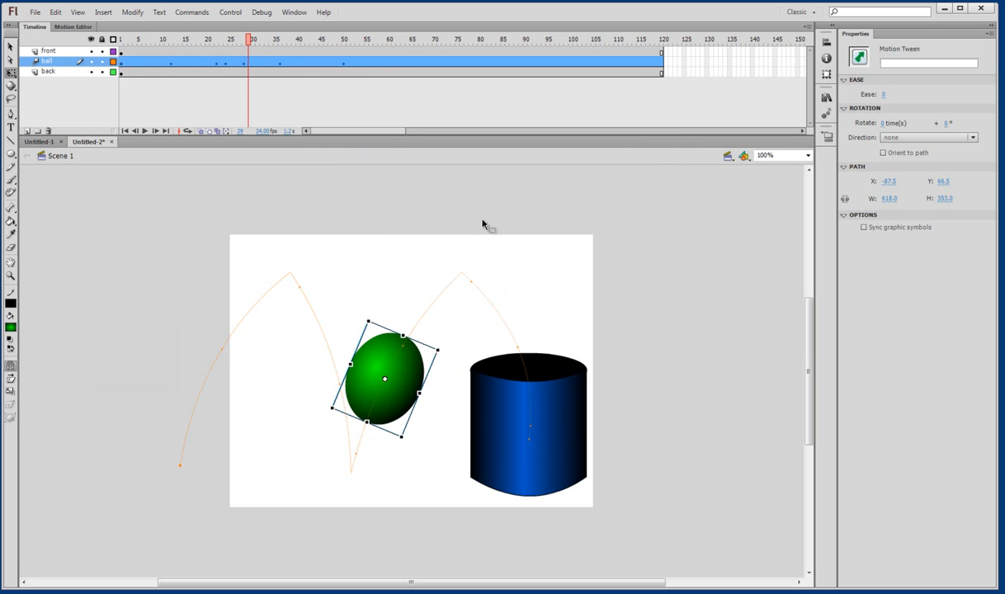
Import the Tr_11_Christmas_in__Heaven audio track from the Desktop's holiday card folder into the library and select it there
click(35, 13)
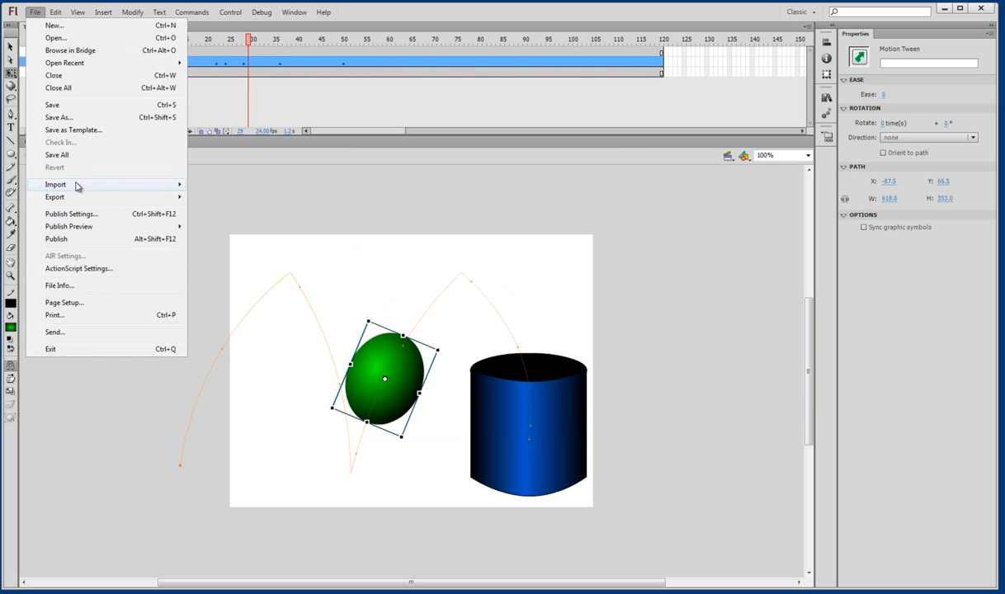
mouse_move(76, 185)
click(217, 195)
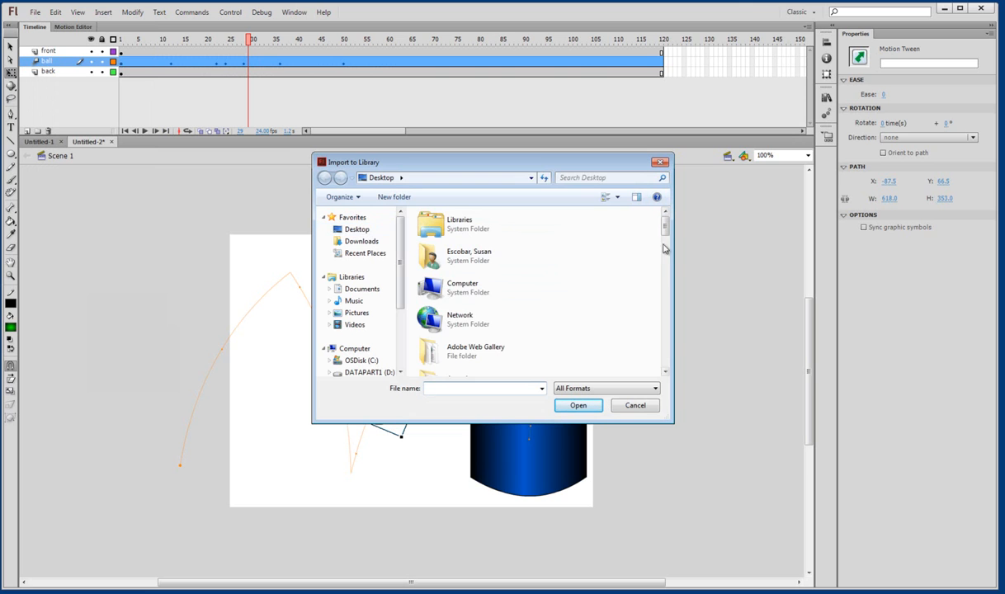
drag(666, 227, 684, 272)
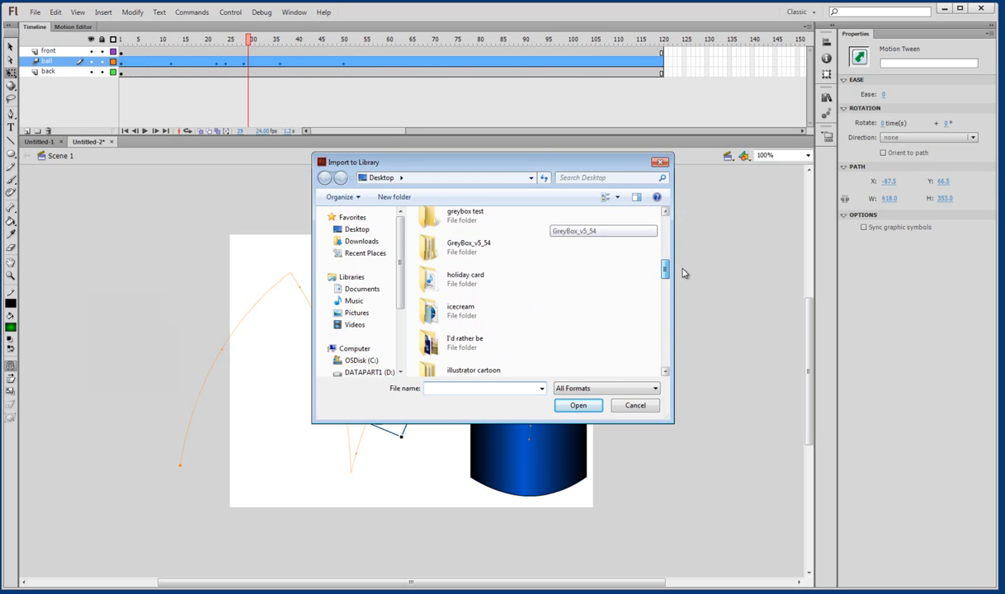
click(457, 278)
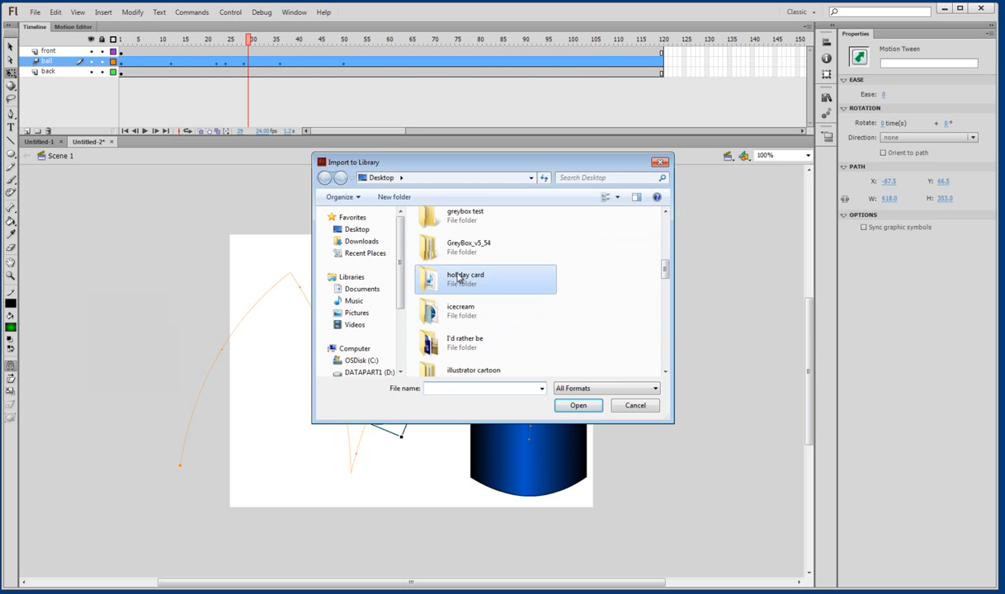
double_click(441, 284)
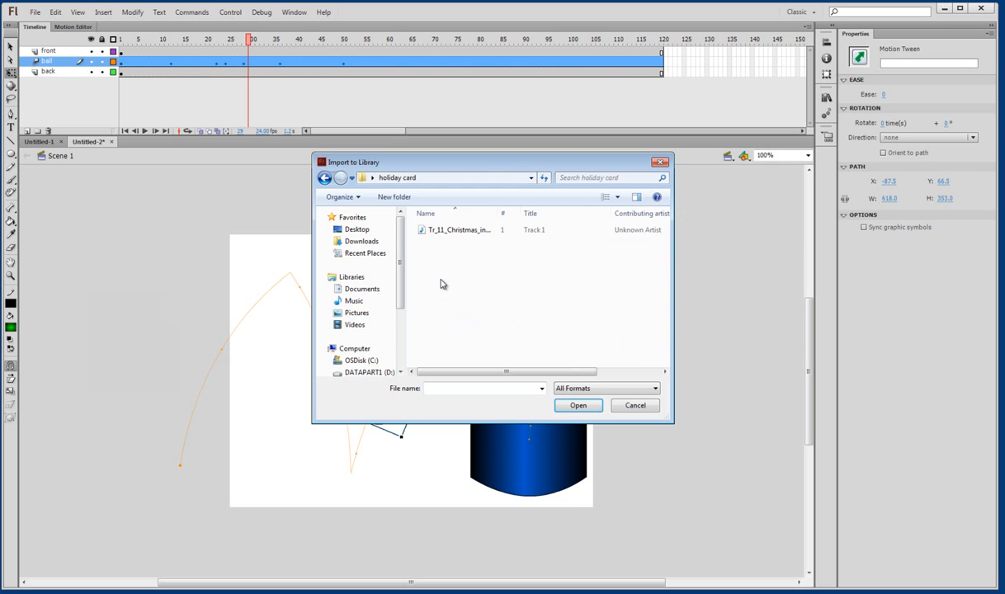
click(442, 231)
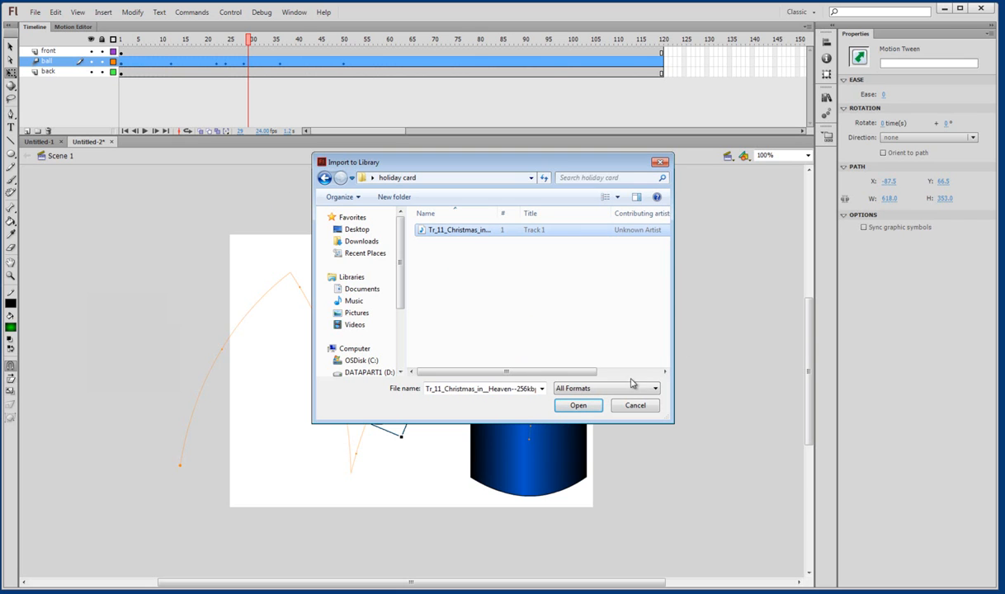
click(577, 406)
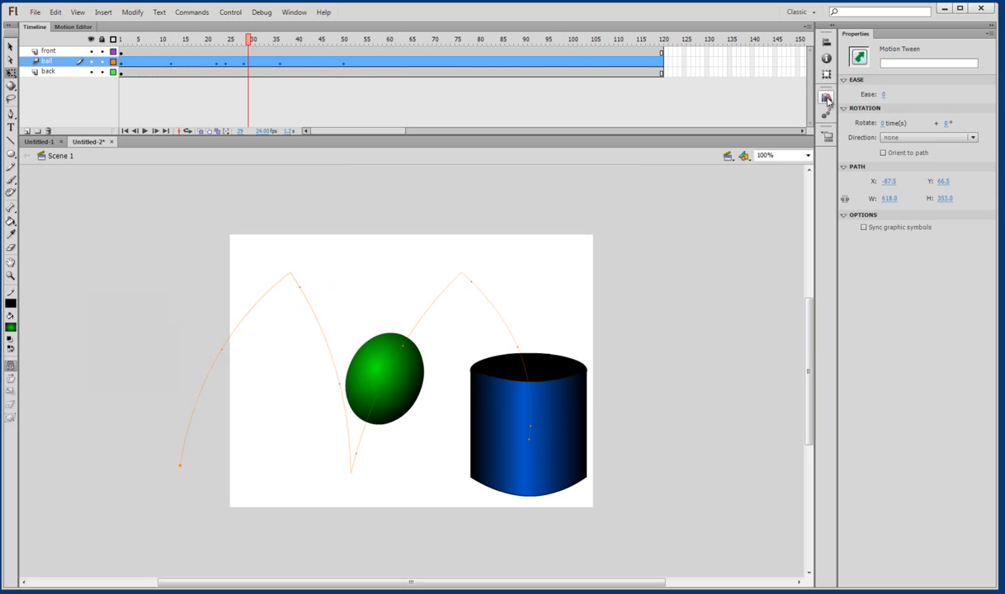
click(826, 98)
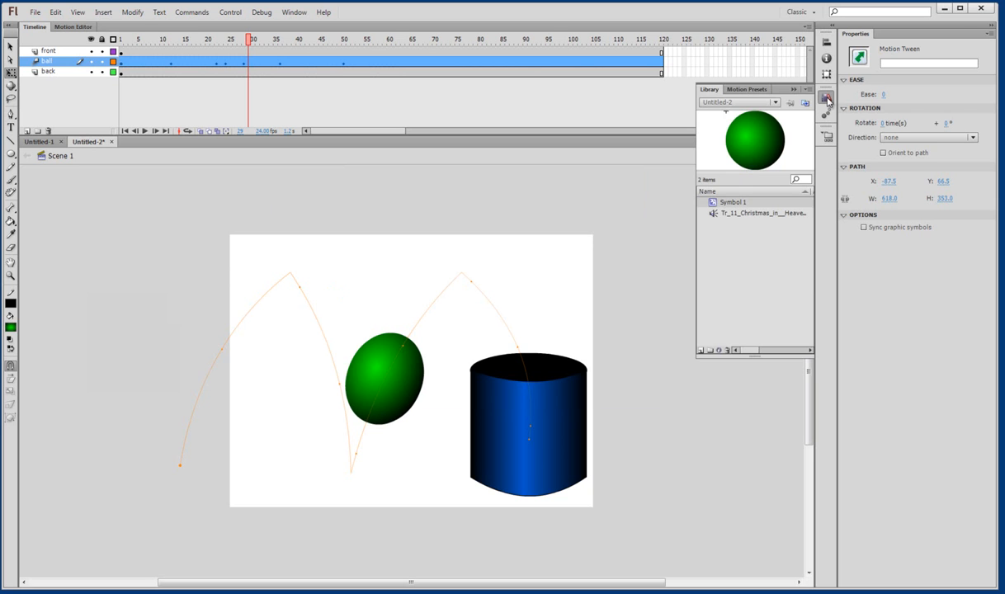
click(758, 214)
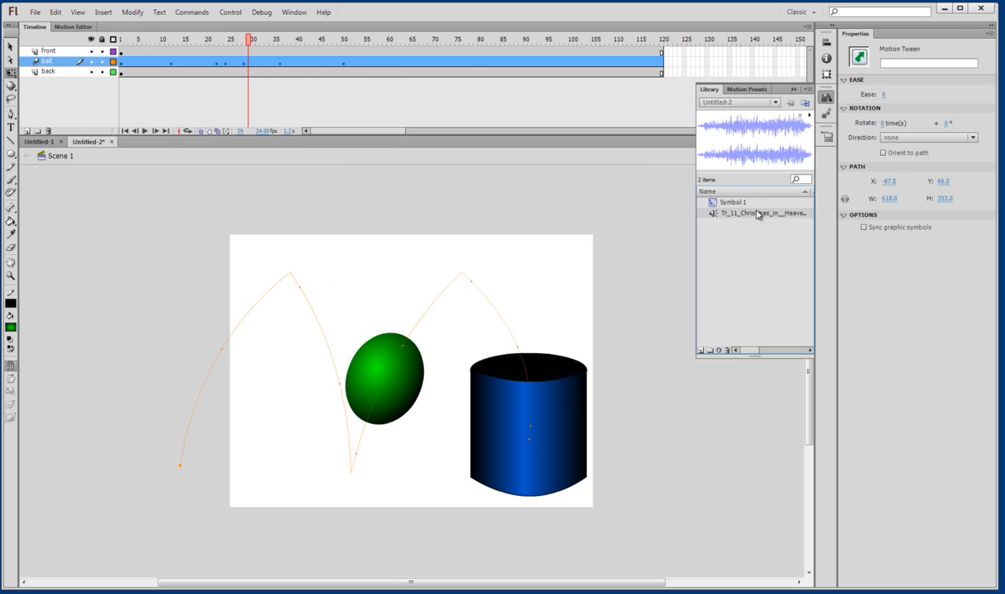
Add a new layer below the back layer and name it sound
click(27, 131)
drag(66, 80, 66, 95)
double_click(63, 84)
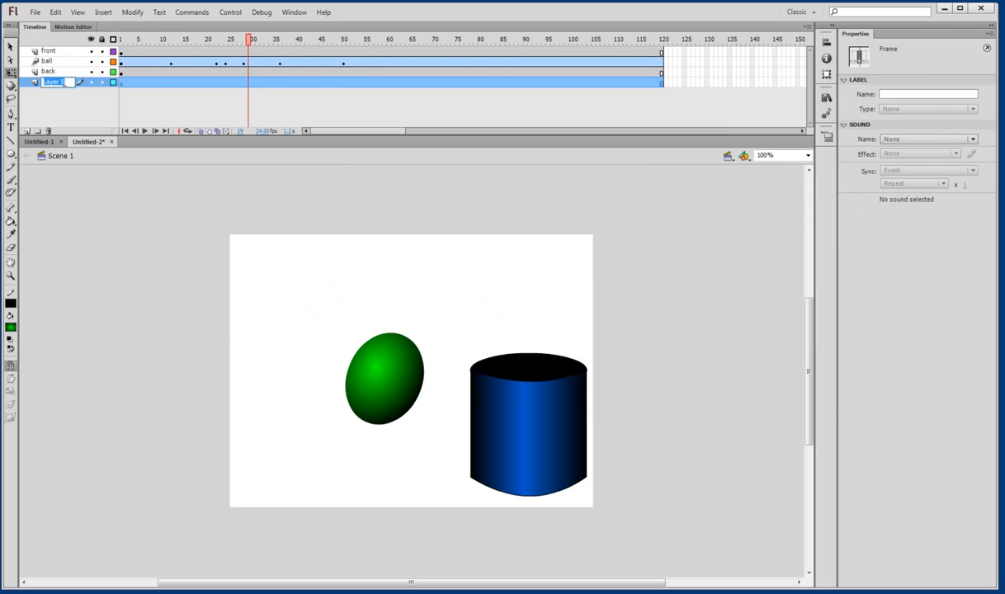
text(sound)
click(796, 242)
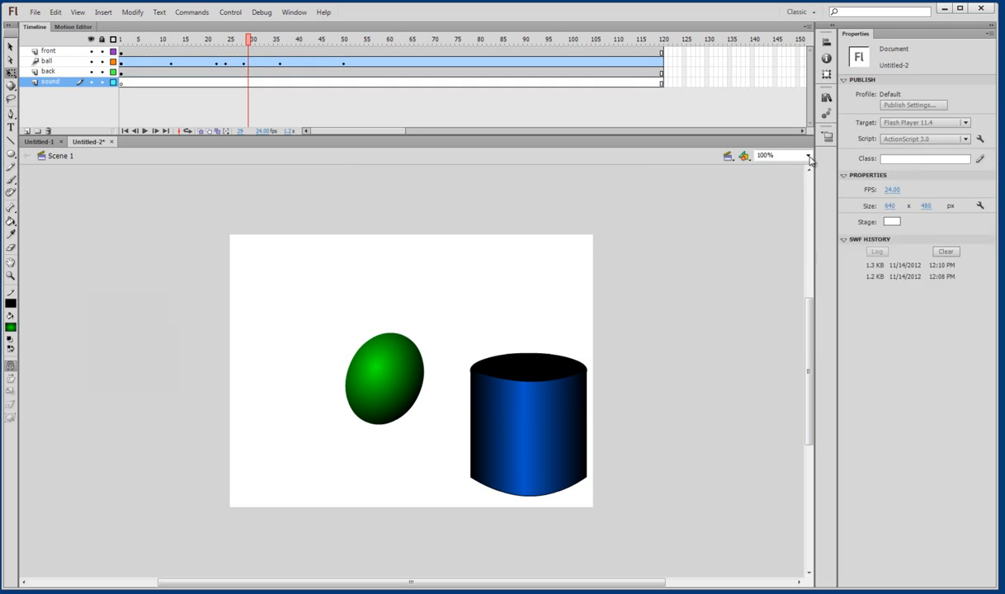
Place the Christmas track from the library on the sound layer and test the movie with its music
click(826, 97)
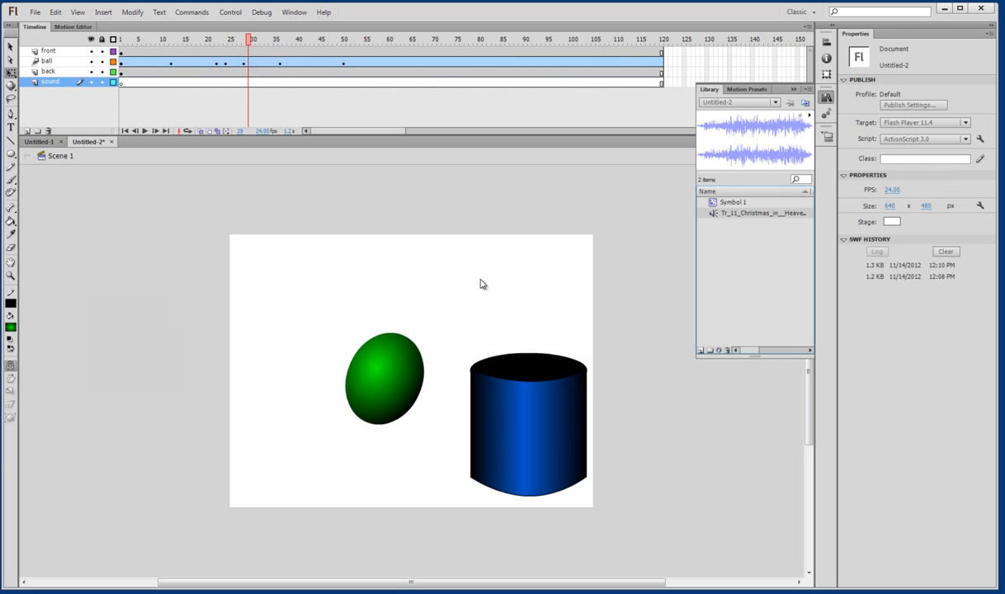
drag(463, 329, 462, 330)
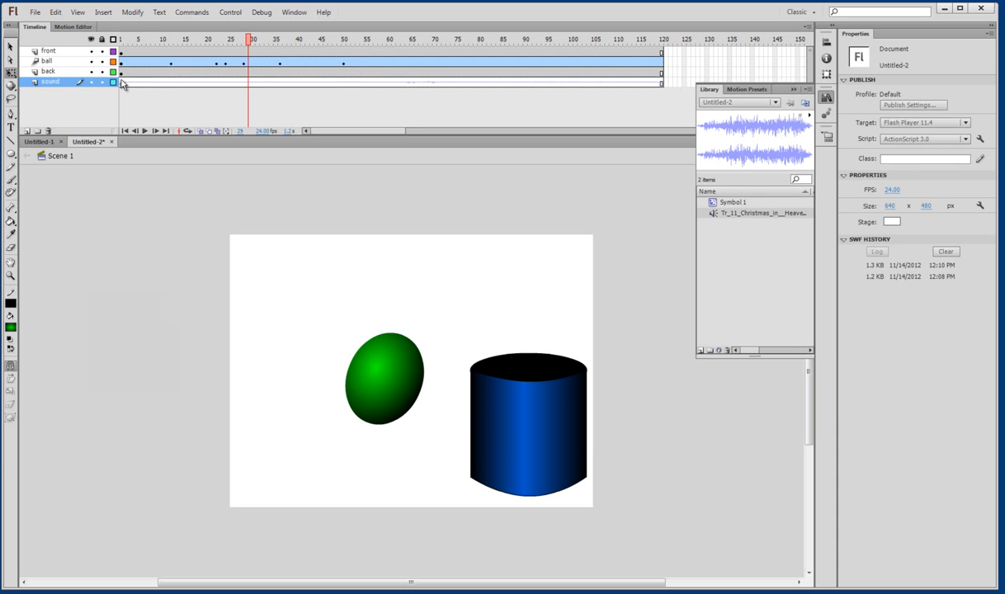
drag(250, 39, 208, 38)
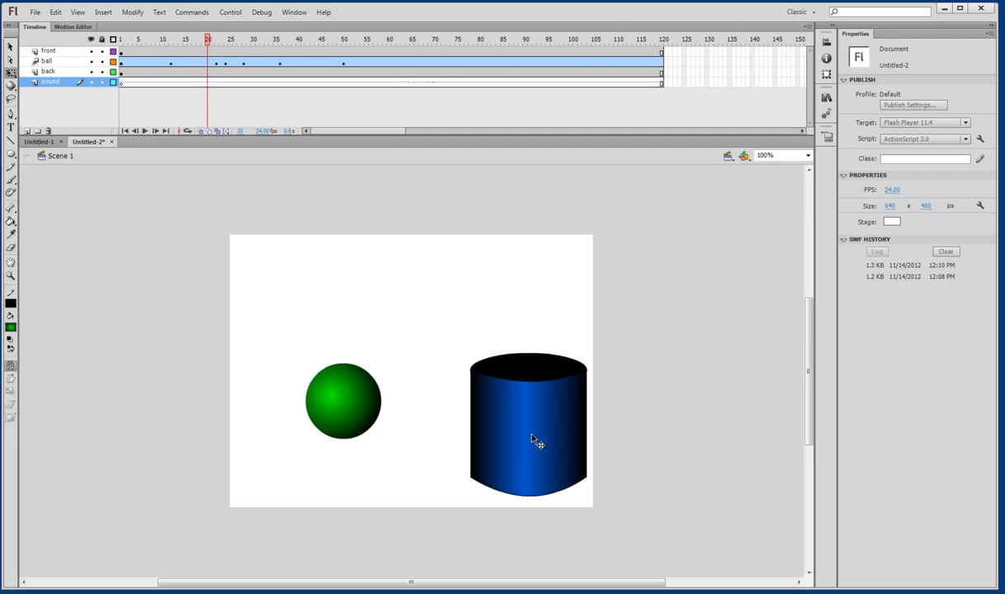
key(ctrl+Return)
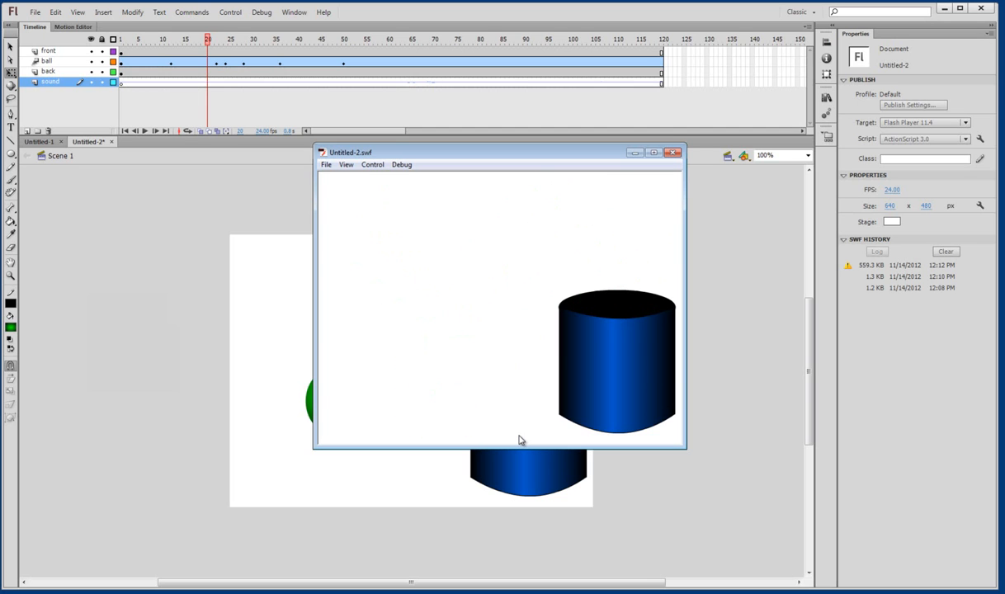
click(674, 151)
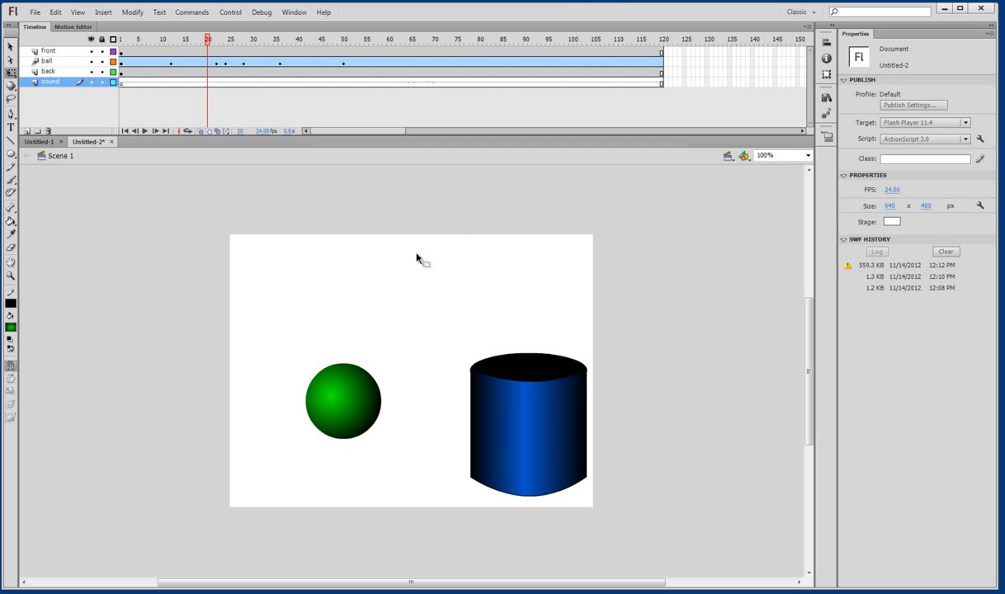
Import the sound effect grunt.wav from the Desktop into the library
click(35, 12)
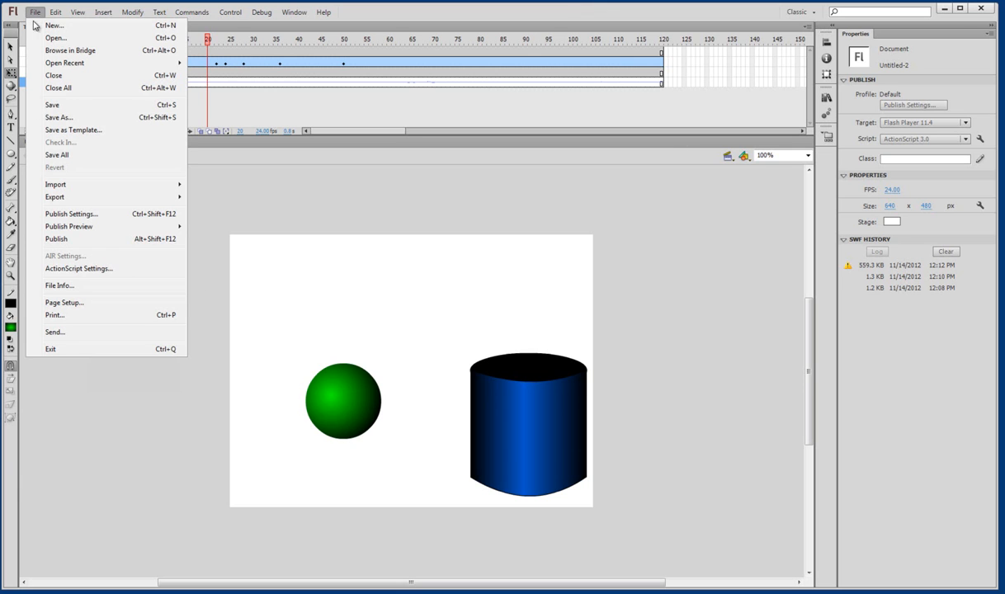
mouse_move(69, 191)
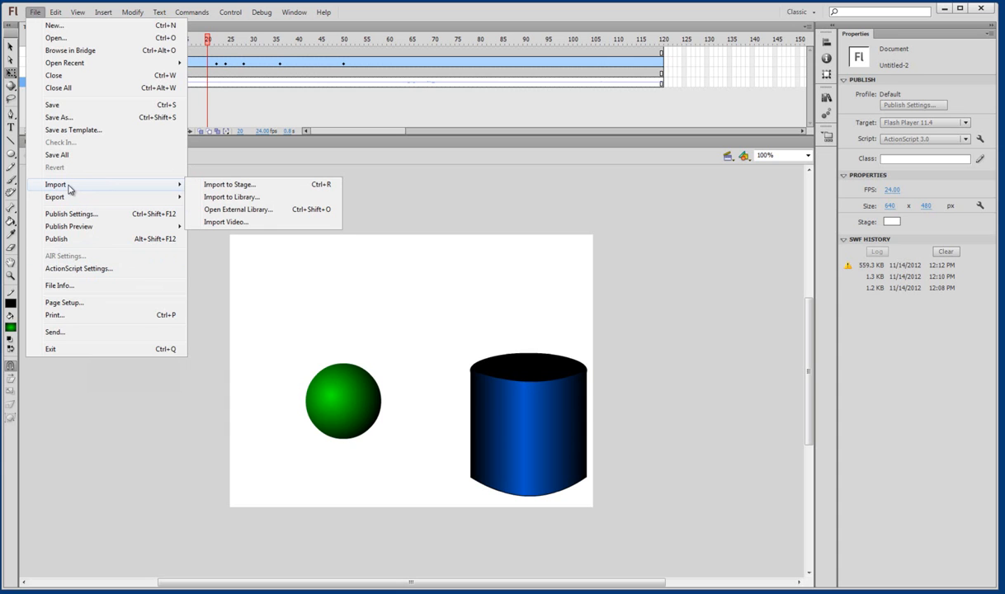
click(246, 198)
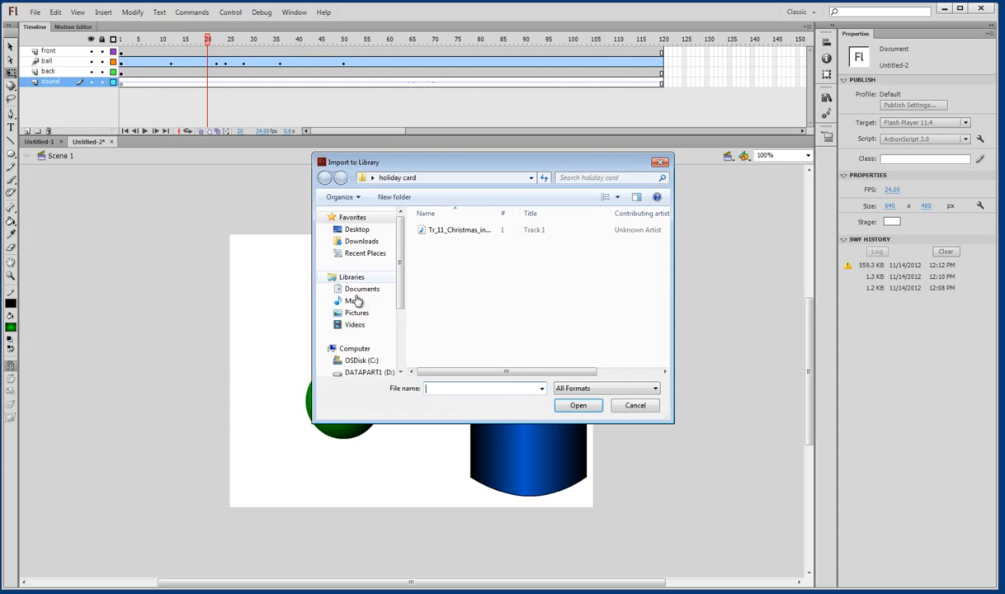
drag(667, 261, 679, 345)
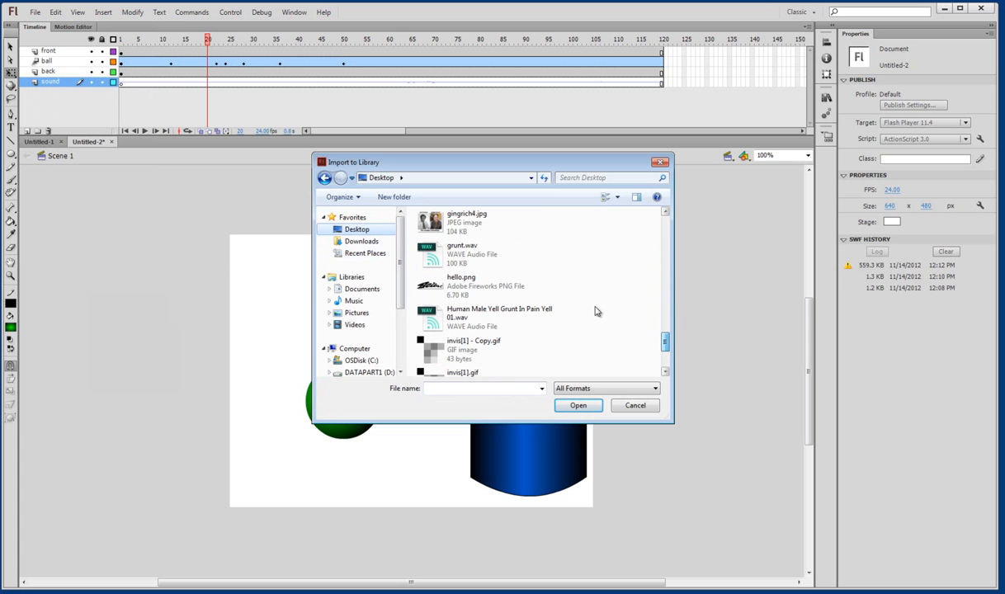
double_click(451, 261)
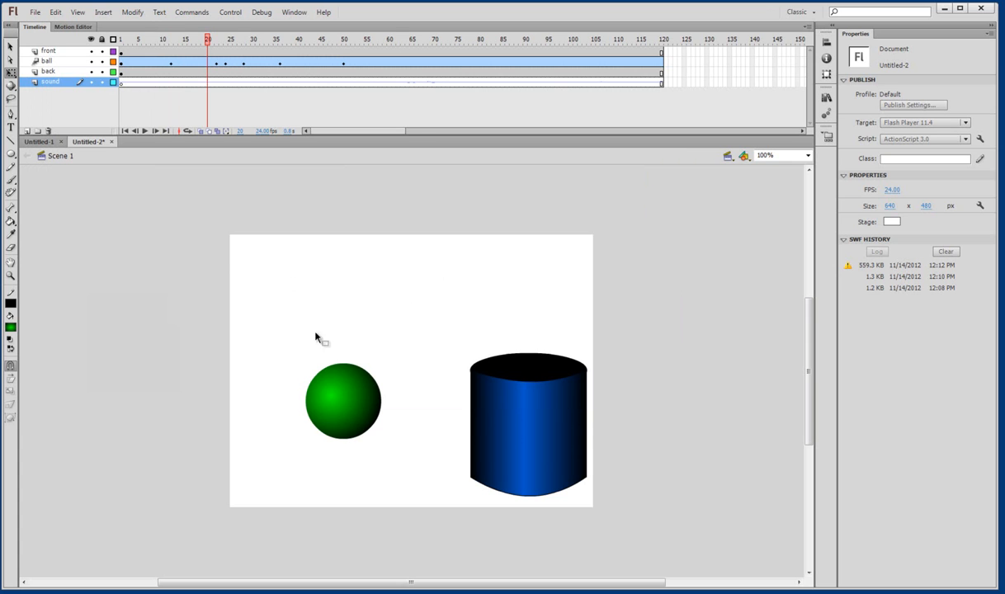
Go to frame 24, where the ball is squashed, and add a new layer named fx above the sound layer
drag(208, 42, 229, 43)
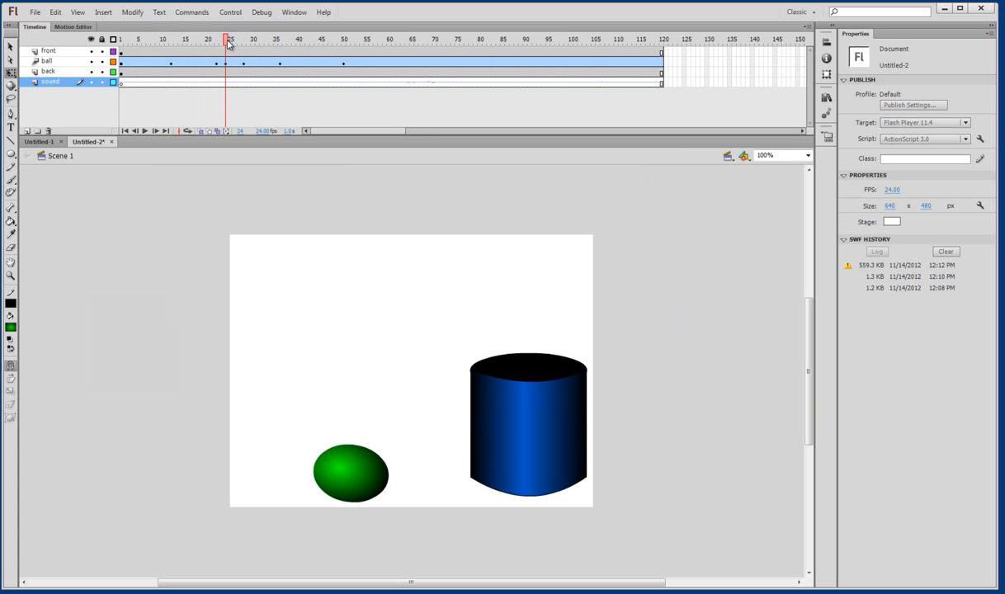
click(27, 131)
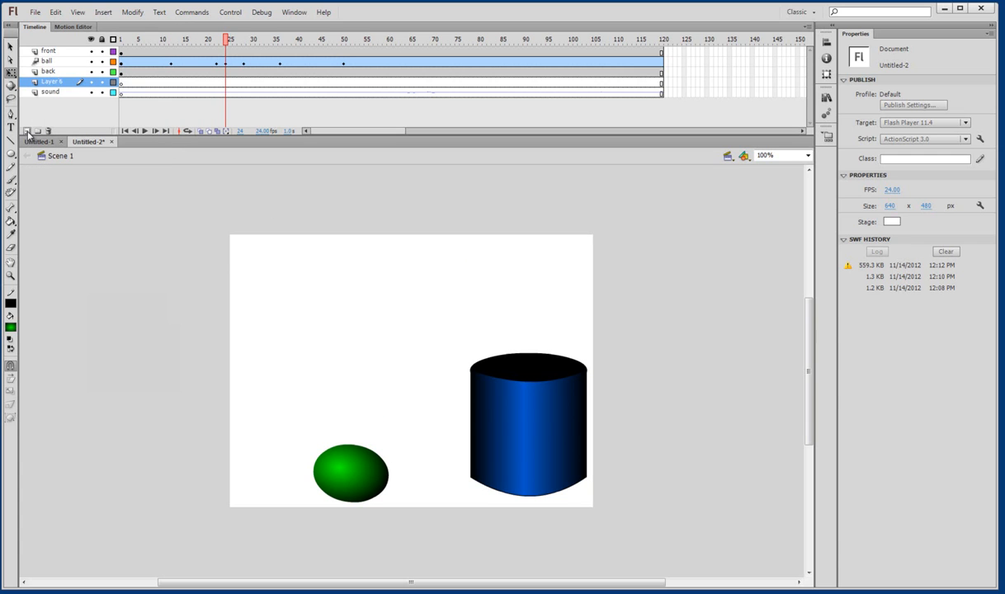
double_click(51, 82)
text(fx)
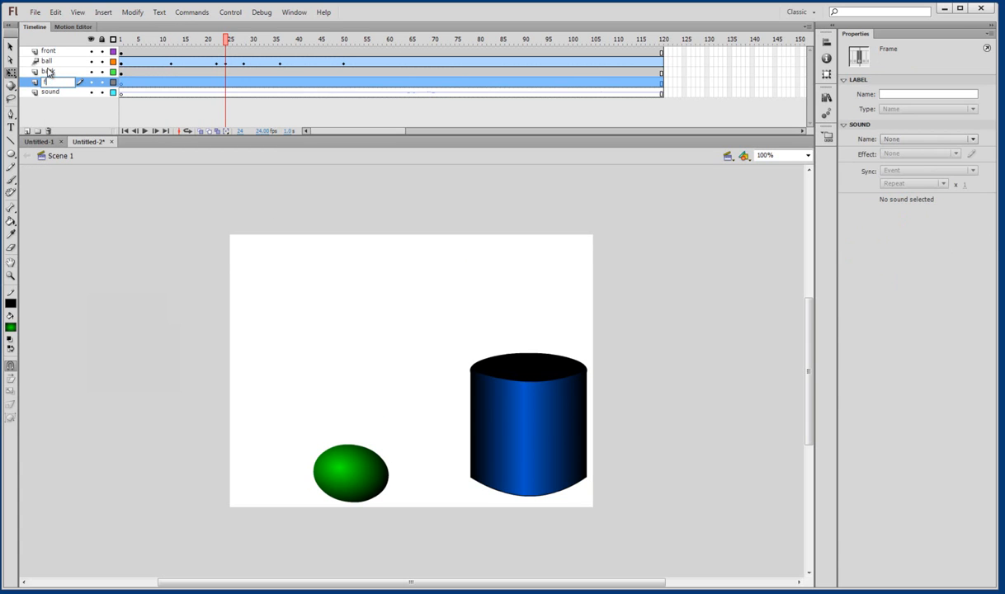
Insert a keyframe at frame 24 of the fx layer and place grunt.wav from the library on it
right_click(227, 85)
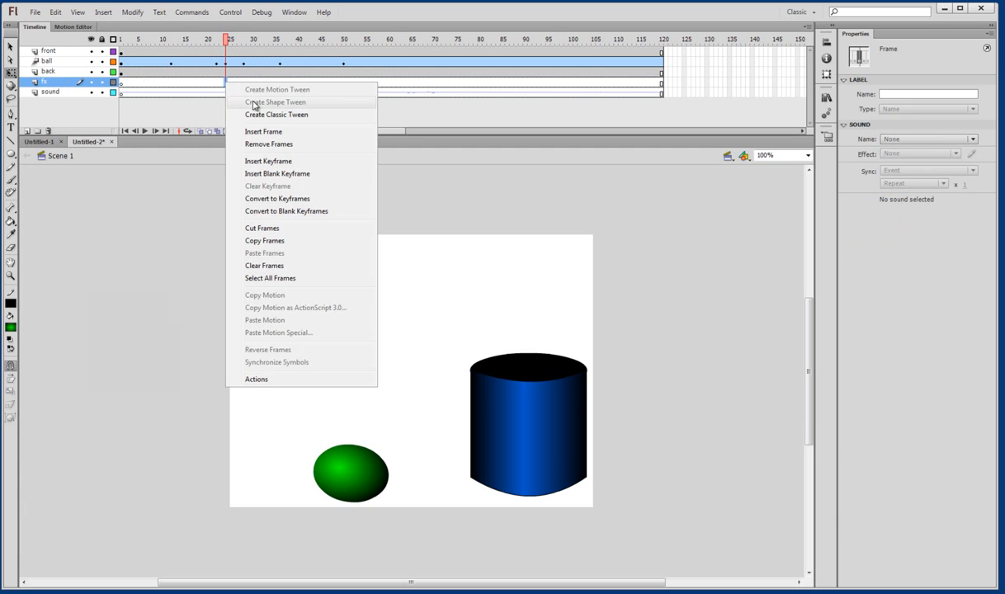
click(269, 161)
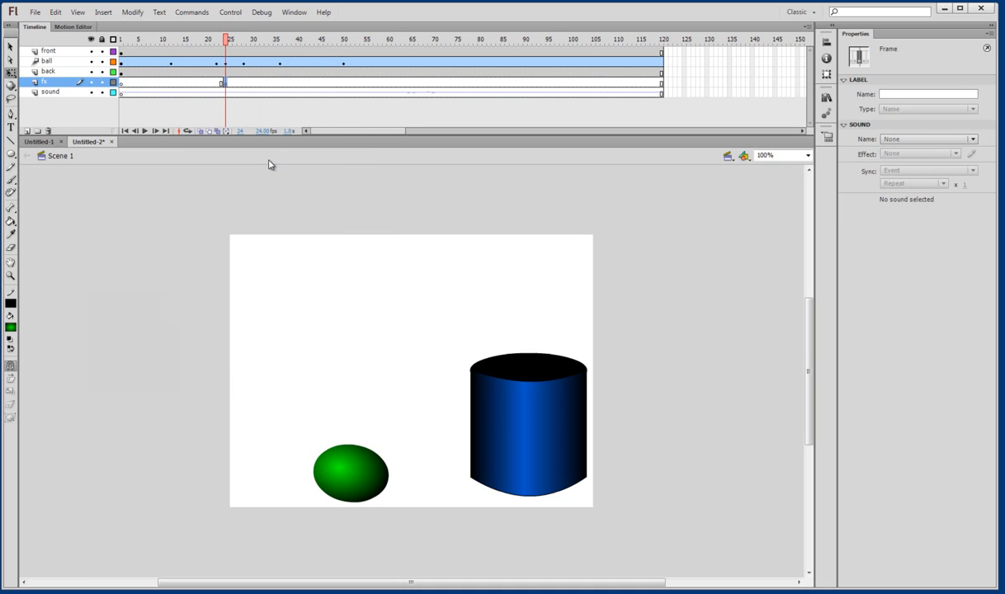
click(826, 98)
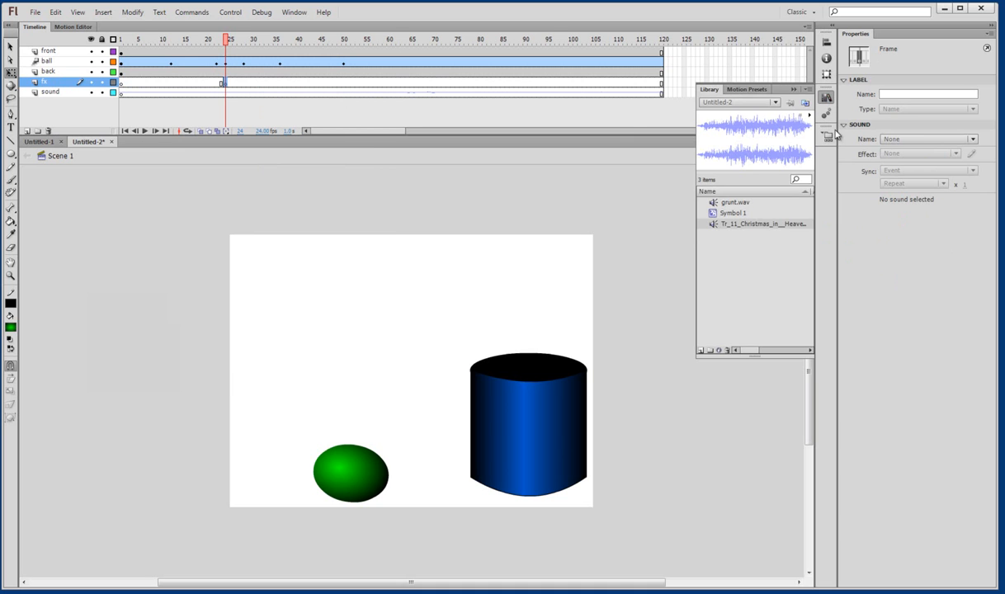
drag(744, 207, 396, 322)
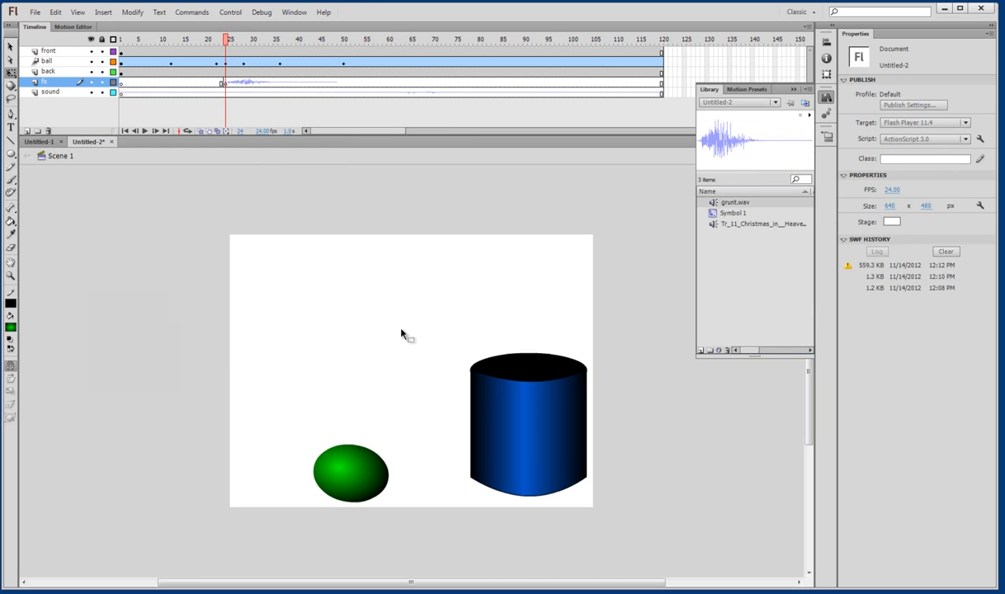
Move the grunt sound's keyframe on the fx layer to frame 20 and test the movie
click(224, 87)
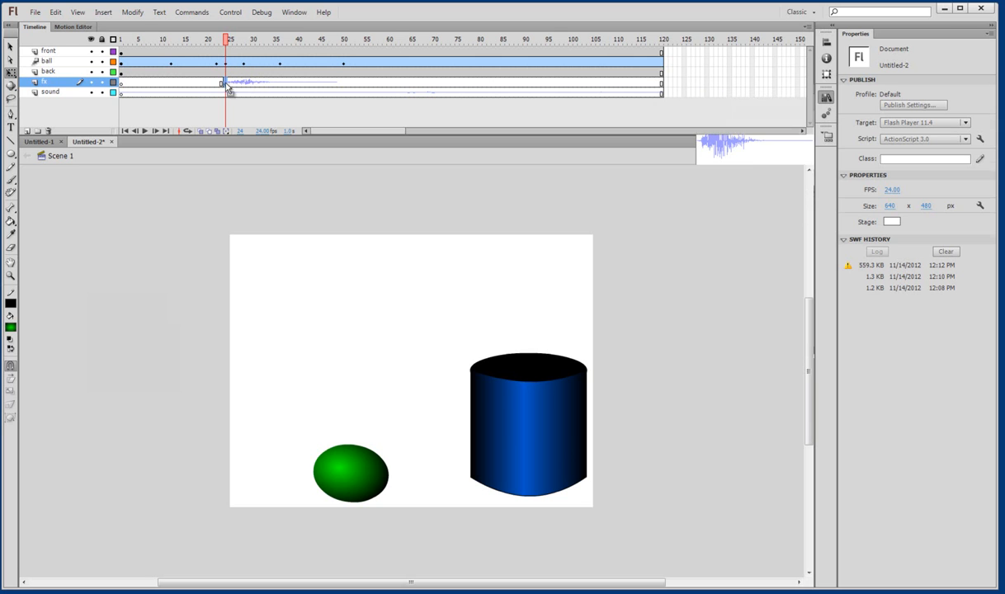
mouse_move(224, 89)
mouse_down()
mouse_move(197, 90)
mouse_move(206, 91)
mouse_up()
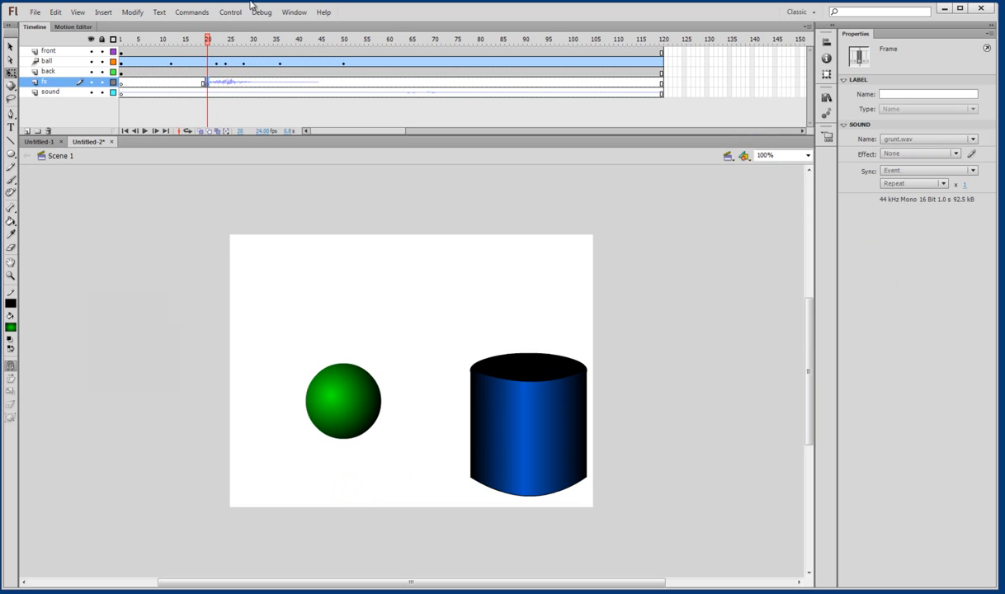
key(ctrl+Return)
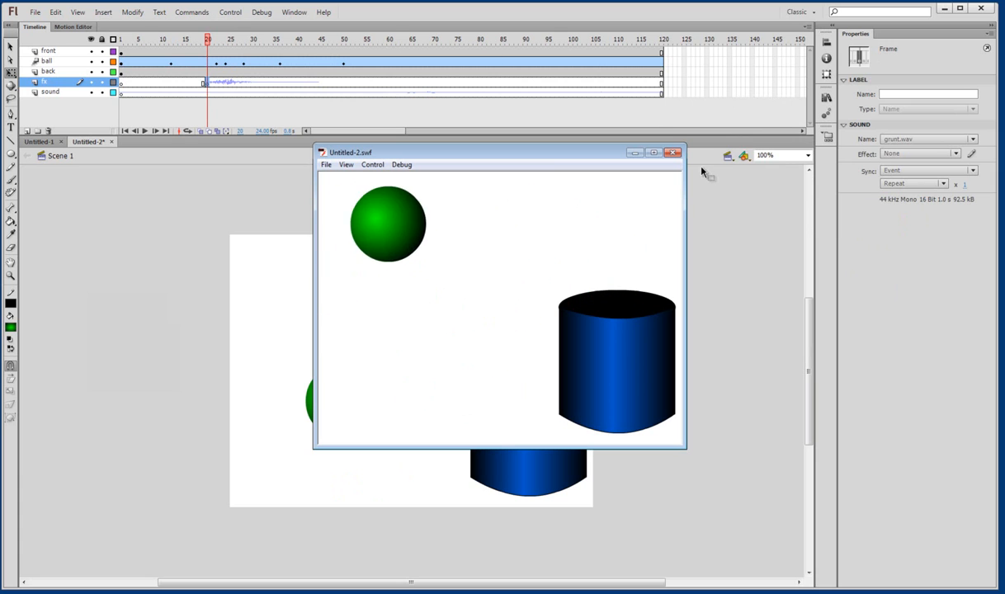
click(673, 154)
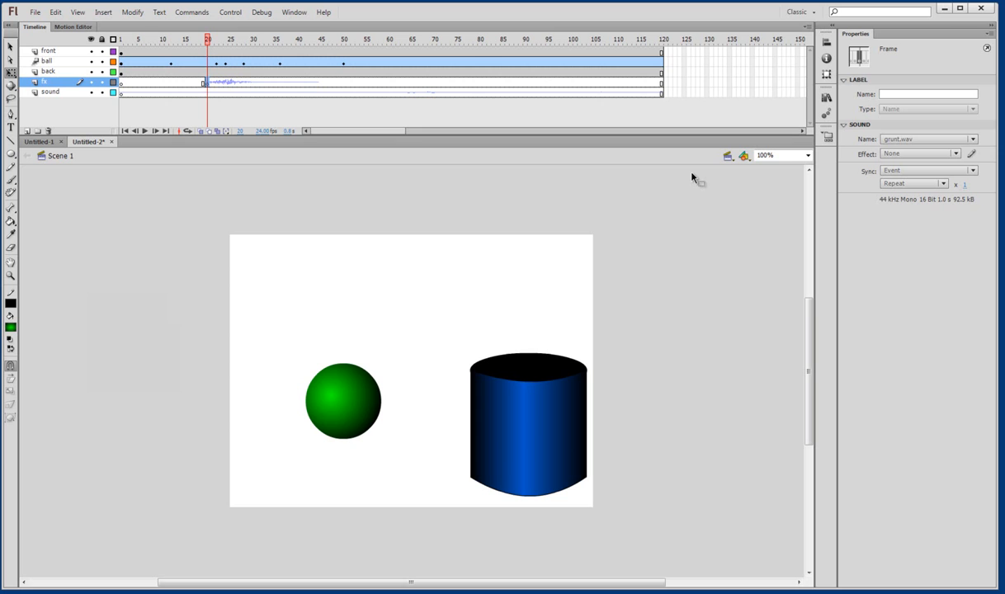
Open the library containing the imported sounds and the ball symbol
click(825, 98)
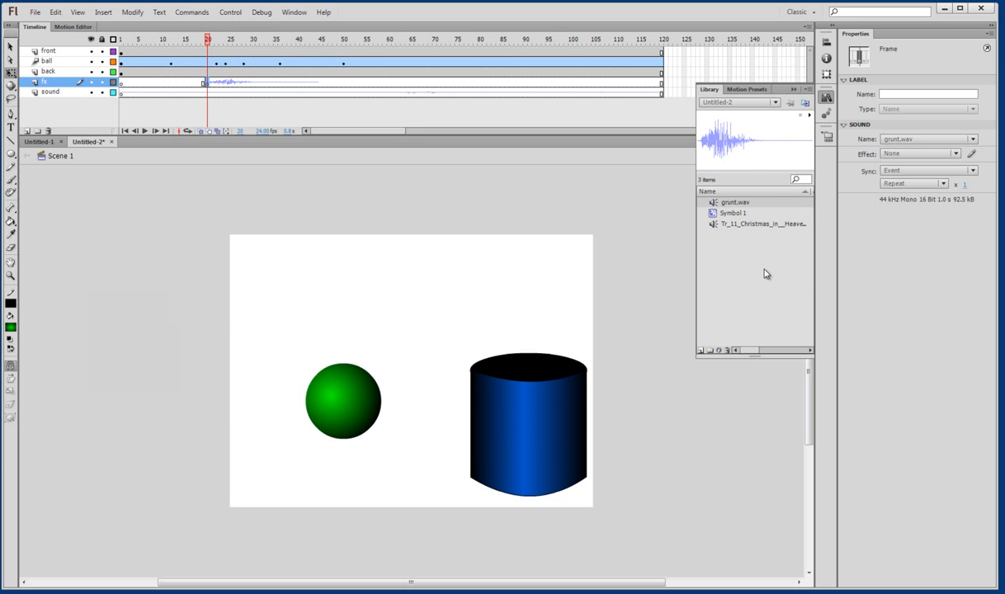